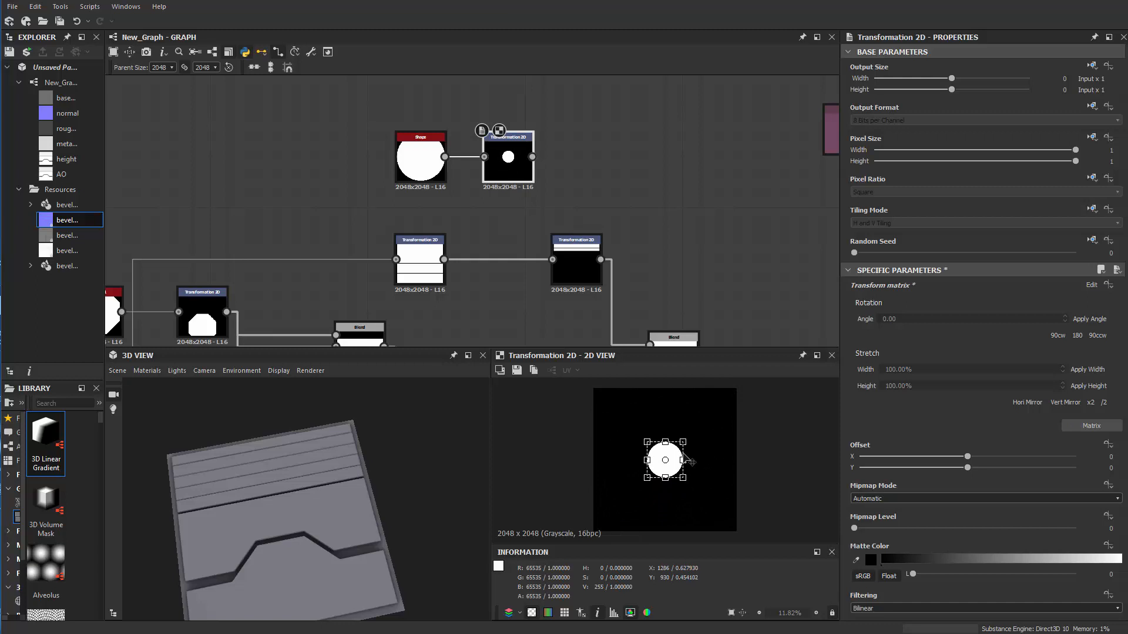
Step: Offset the disc onto the image's left edge and reflect it across the X axis with a new Mirror Grayscale node
{"action": "middle_click_drag", "start_coordinate": [582, 219], "coordinate": [566, 184]}
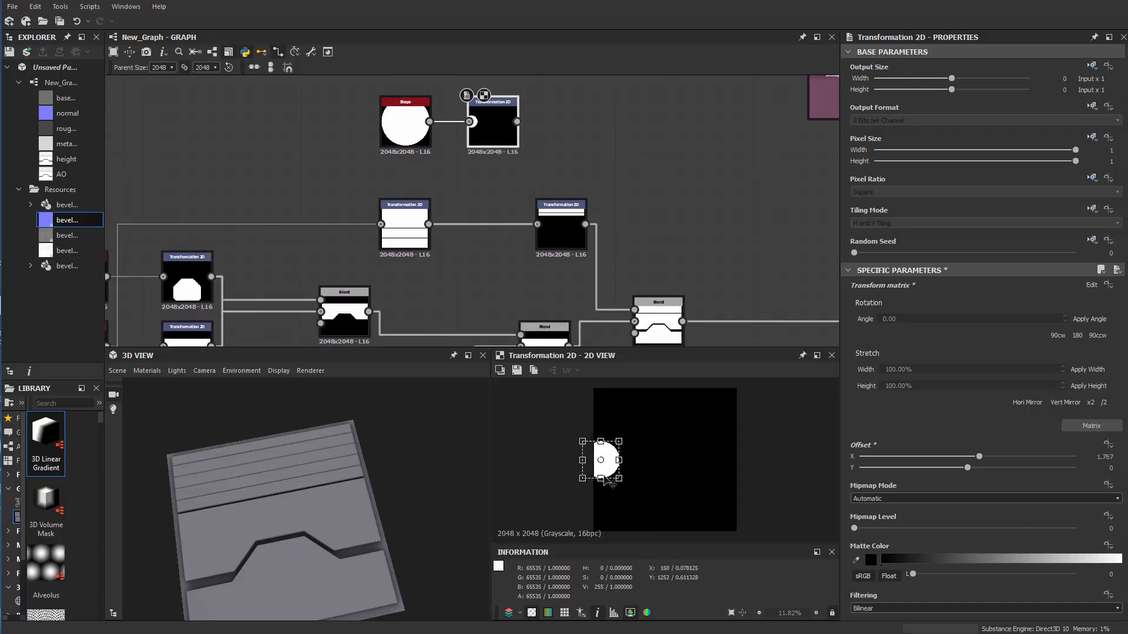
{"action": "left_click", "coordinate": [653, 214]}
{"action": "key", "text": "space"}
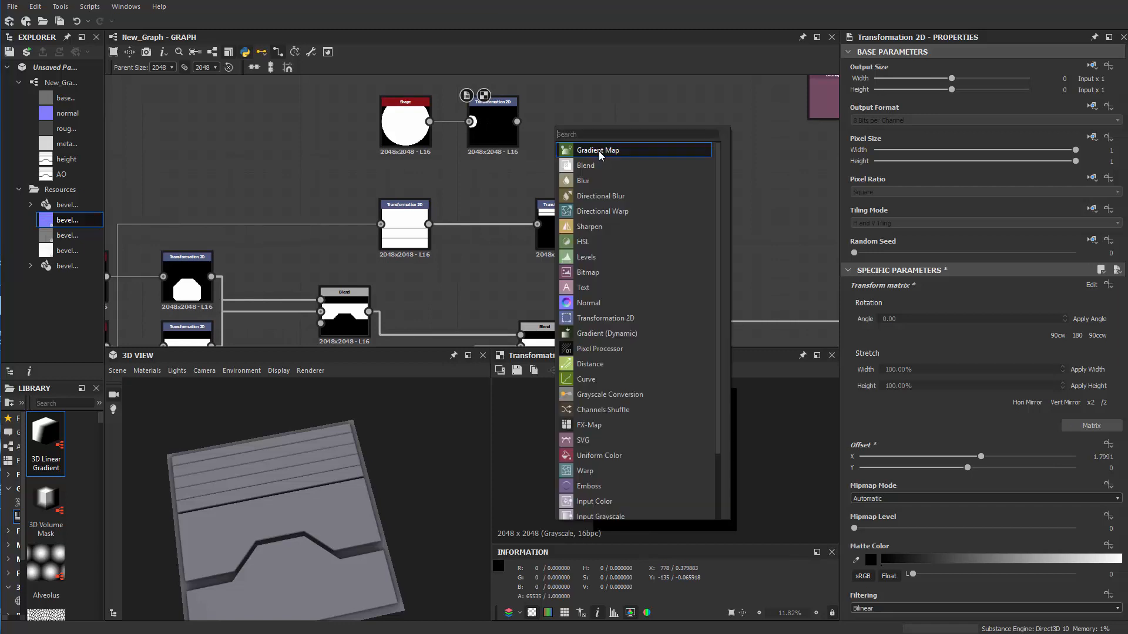
{"action": "type", "text": "mir"}
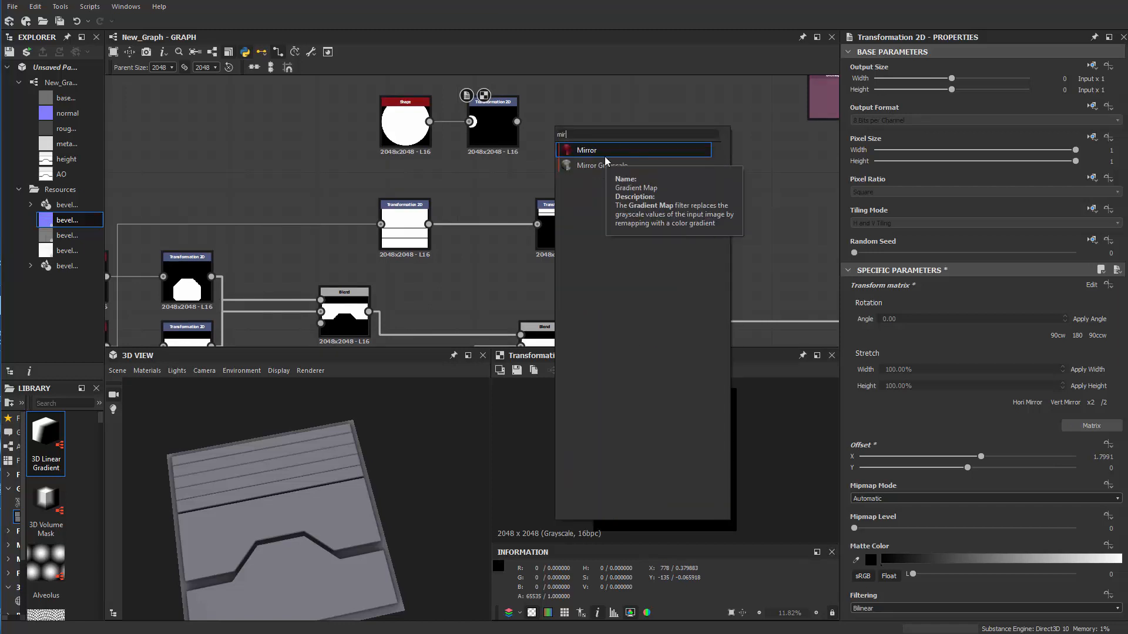
{"action": "left_click", "coordinate": [605, 159]}
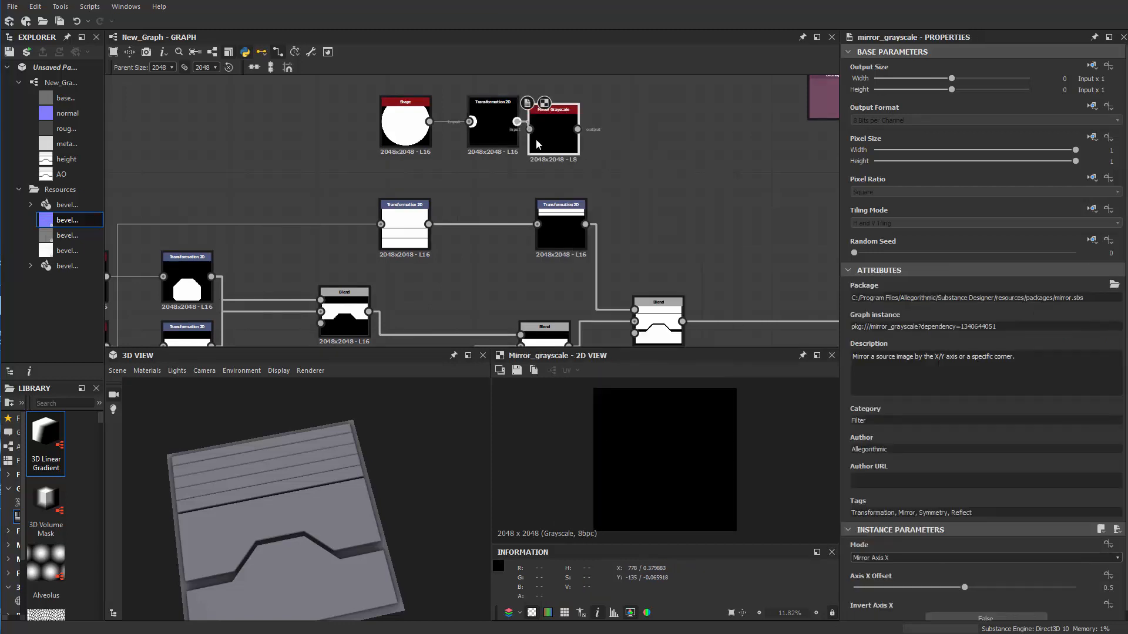
{"action": "left_click_drag", "start_coordinate": [537, 144], "coordinate": [589, 144]}
{"action": "middle_click_drag", "start_coordinate": [693, 197], "coordinate": [623, 215]}
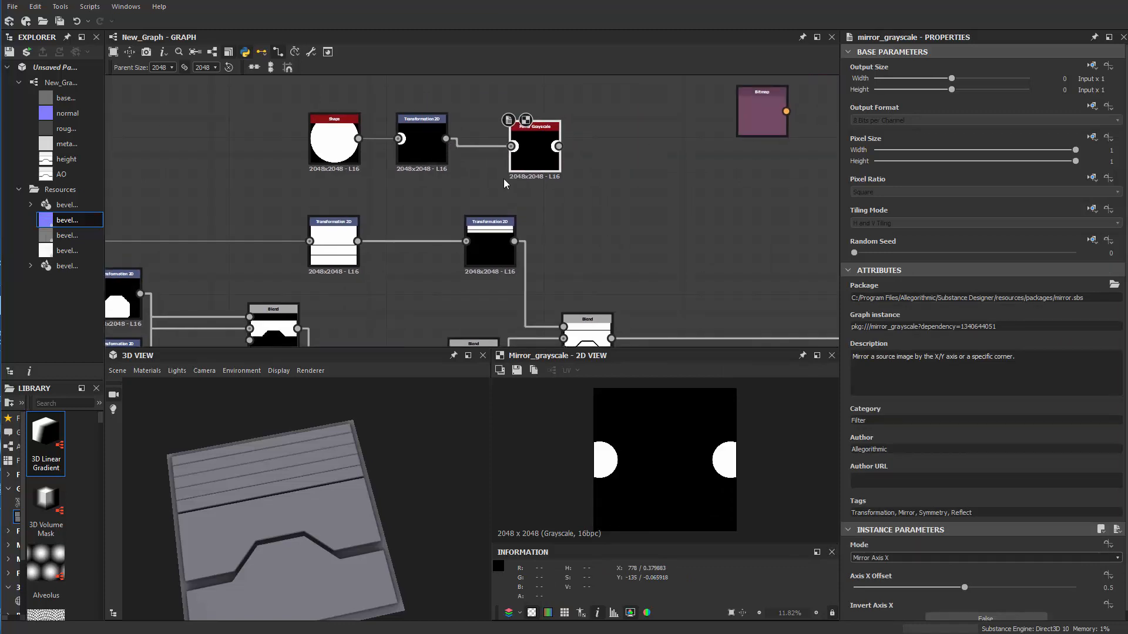
Step: Add a Blend node with the mirrored discs as foreground and the panel shape as background, set to Subtract
{"action": "key", "text": "space"}
{"action": "left_click", "coordinate": [677, 275]}
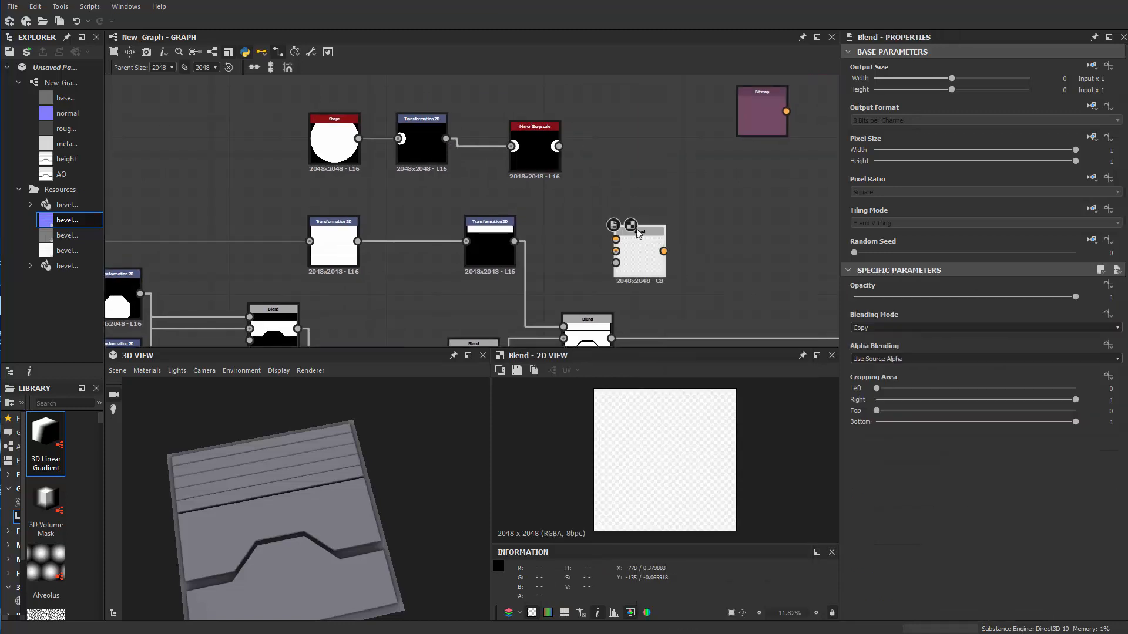
{"action": "left_click_drag", "start_coordinate": [617, 243], "coordinate": [616, 241]}
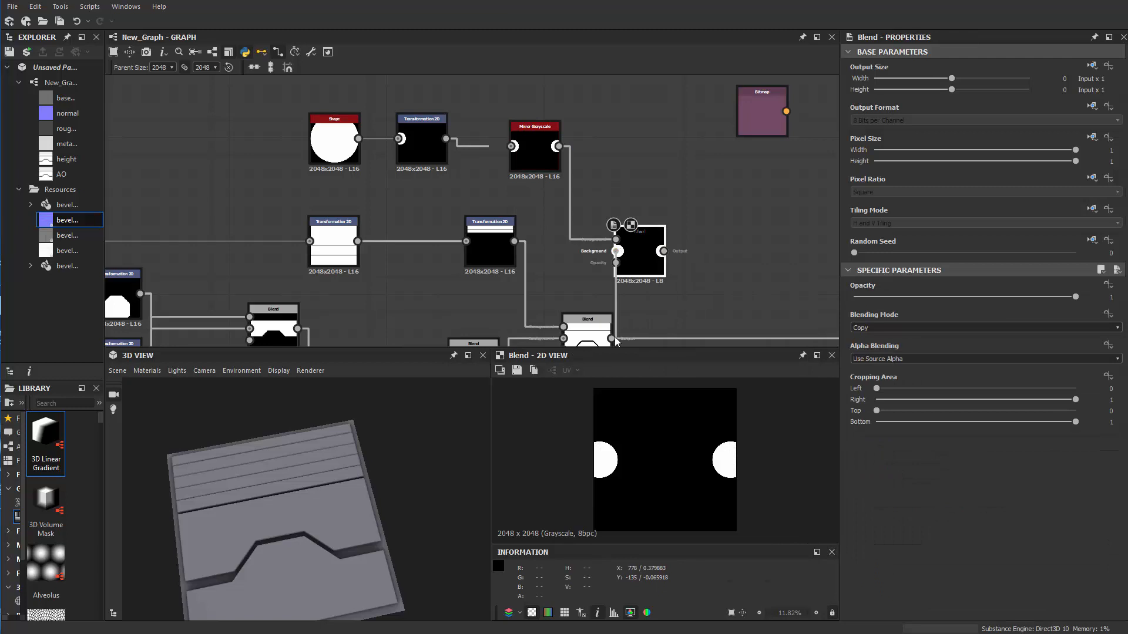
{"action": "left_click_drag", "start_coordinate": [639, 276], "coordinate": [691, 268]}
{"action": "left_click", "coordinate": [894, 329]}
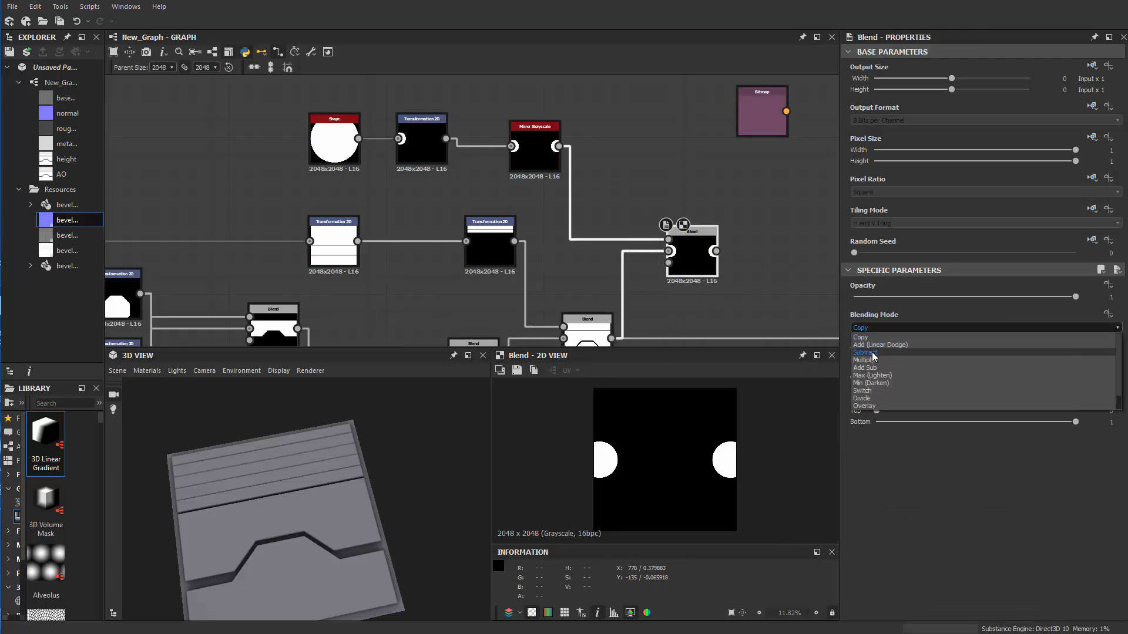
{"action": "left_click", "coordinate": [874, 355]}
Step: Feed the subtracting Blend into the final Transformation 2D and place it directly after the preceding Blend
{"action": "middle_click_drag", "start_coordinate": [720, 257], "coordinate": [572, 184]}
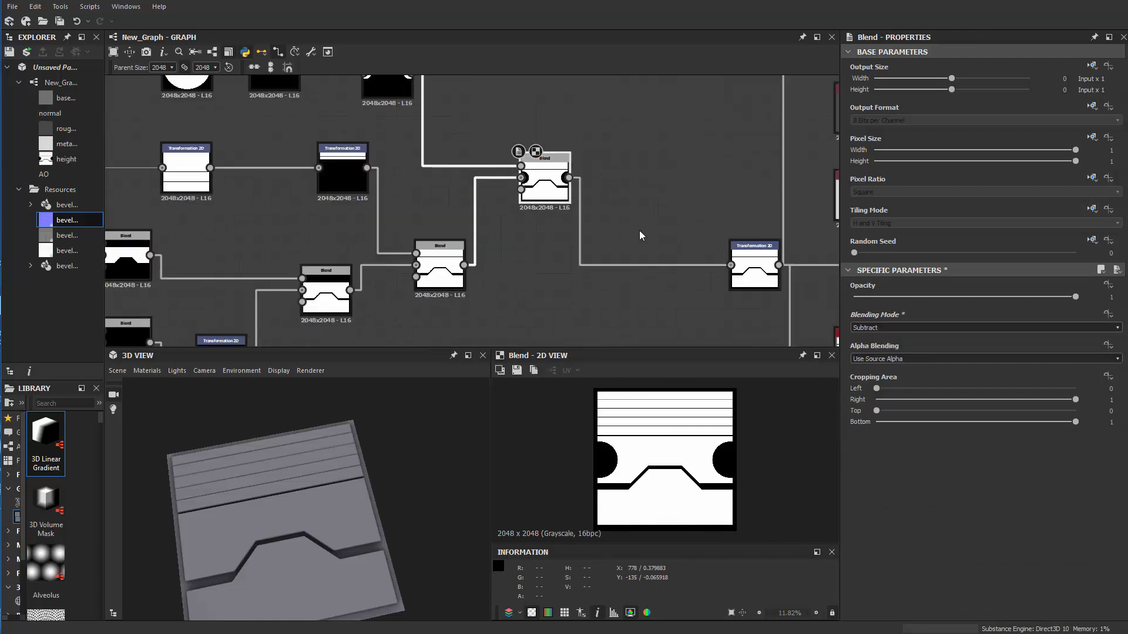
{"action": "scroll", "coordinate": [572, 205], "scroll_direction": "up", "scroll_amount": 1}
{"action": "left_click_drag", "start_coordinate": [546, 190], "coordinate": [526, 292]}
{"action": "middle_click_drag", "start_coordinate": [646, 241], "coordinate": [685, 186]}
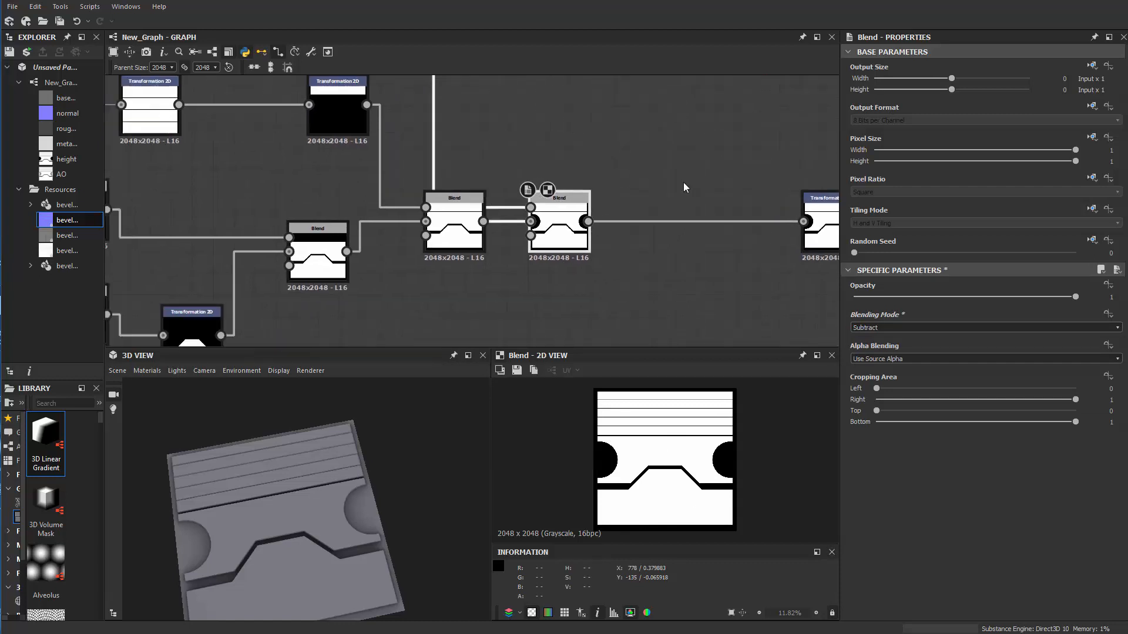
{"action": "left_click_drag", "start_coordinate": [294, 539], "coordinate": [306, 535]}
Step: Reduce the disc Shape node's scale to 0.87
{"action": "middle_click_drag", "start_coordinate": [419, 136], "coordinate": [548, 275]}
{"action": "middle_click_drag", "start_coordinate": [479, 191], "coordinate": [507, 238]}
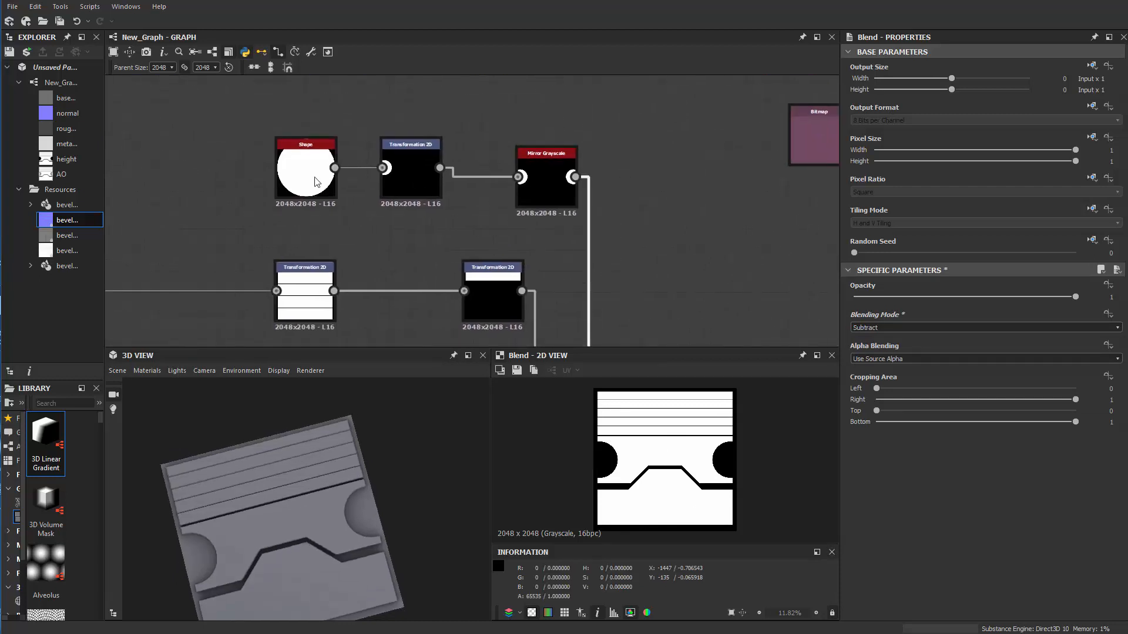
{"action": "left_click", "coordinate": [306, 171]}
{"action": "scroll", "coordinate": [899, 482], "scroll_direction": "down", "scroll_amount": 2}
{"action": "scroll", "coordinate": [940, 523], "scroll_direction": "down", "scroll_amount": 1}
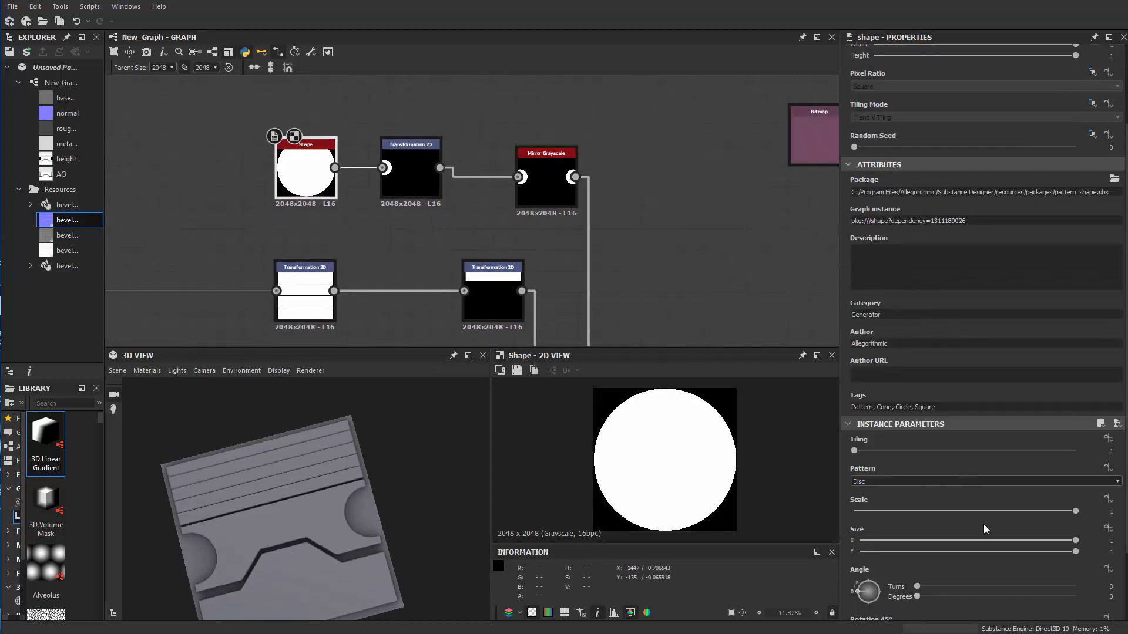
{"action": "left_click_drag", "start_coordinate": [1076, 512], "coordinate": [1048, 527]}
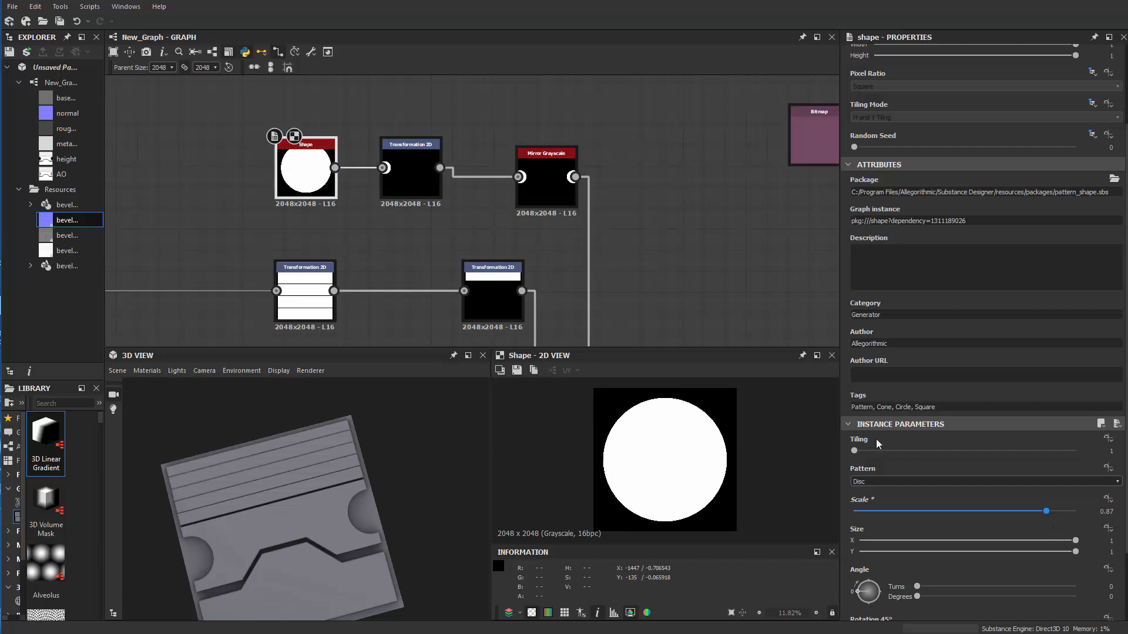
Step: Examine the two round side recesses on the 3D panel from different angles and distances
{"action": "middle_click_drag", "start_coordinate": [433, 268], "coordinate": [457, 208]}
{"action": "left_click_drag", "start_coordinate": [288, 562], "coordinate": [309, 529]}
{"action": "scroll", "coordinate": [508, 335], "scroll_direction": "down", "scroll_amount": 3}
{"action": "middle_click_drag", "start_coordinate": [620, 286], "coordinate": [589, 269]}
{"action": "scroll", "coordinate": [575, 241], "scroll_direction": "up", "scroll_amount": 1}
{"action": "scroll", "coordinate": [524, 228], "scroll_direction": "up", "scroll_amount": 1}
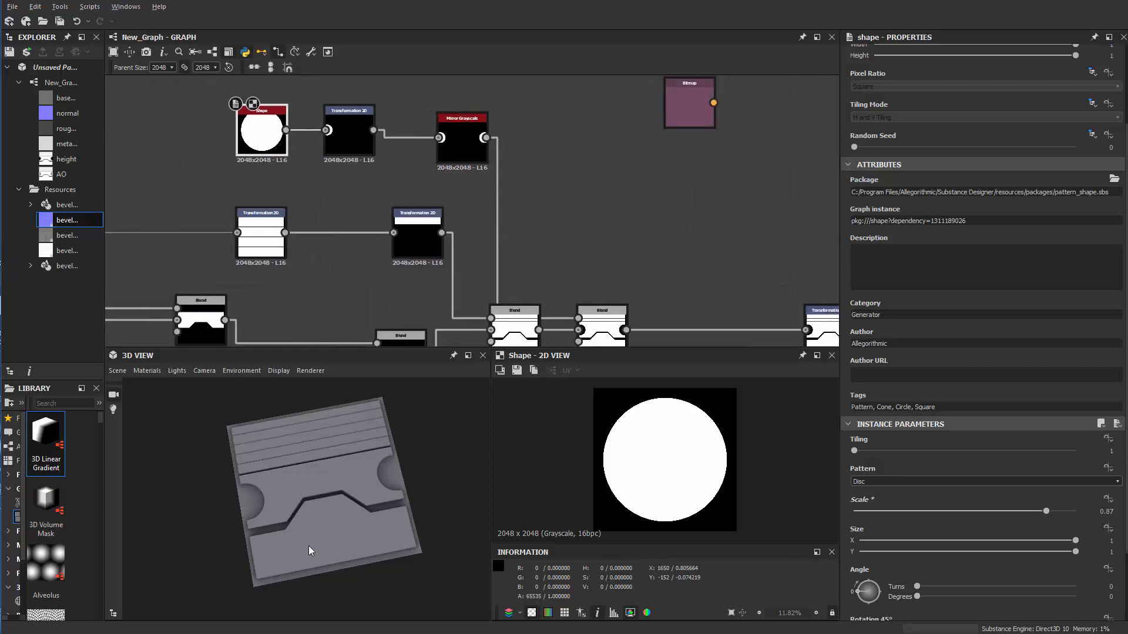
{"action": "left_click_drag", "start_coordinate": [310, 551], "coordinate": [294, 514]}
{"action": "scroll", "coordinate": [298, 491], "scroll_direction": "up", "scroll_amount": 3}
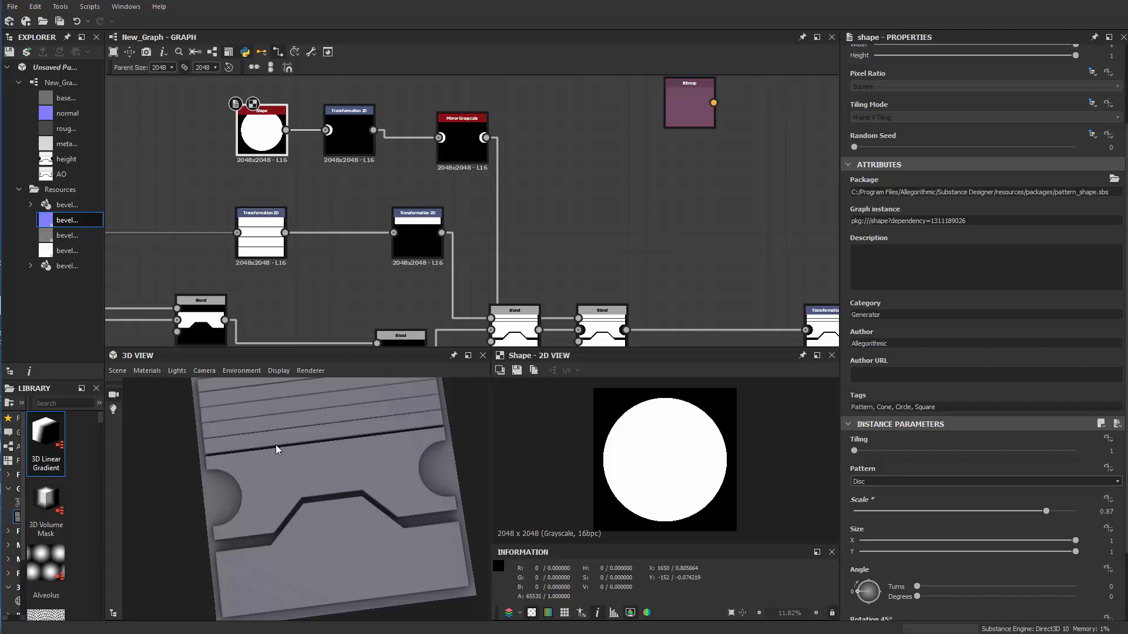
Step: Insert an Edge Detect node between the subtracting Blend and the final Transformation 2D
{"action": "middle_click_drag", "start_coordinate": [672, 213], "coordinate": [524, 174]}
{"action": "scroll", "coordinate": [584, 209], "scroll_direction": "up", "scroll_amount": 2}
{"action": "left_click", "coordinate": [493, 229]}
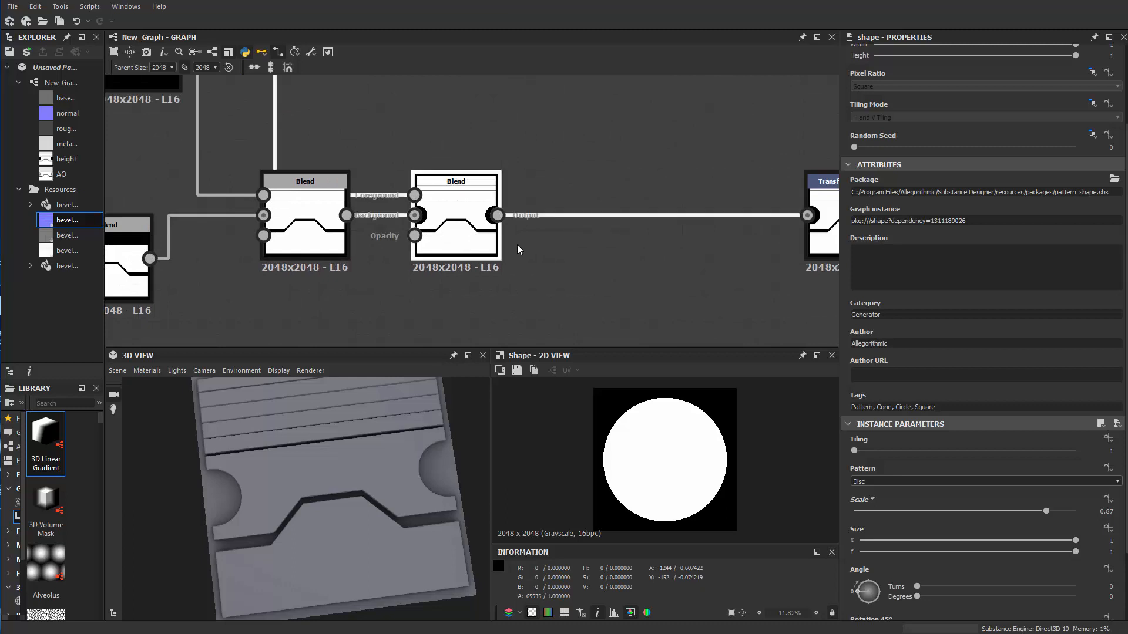
{"action": "key", "text": "space"}
{"action": "type", "text": "ed"}
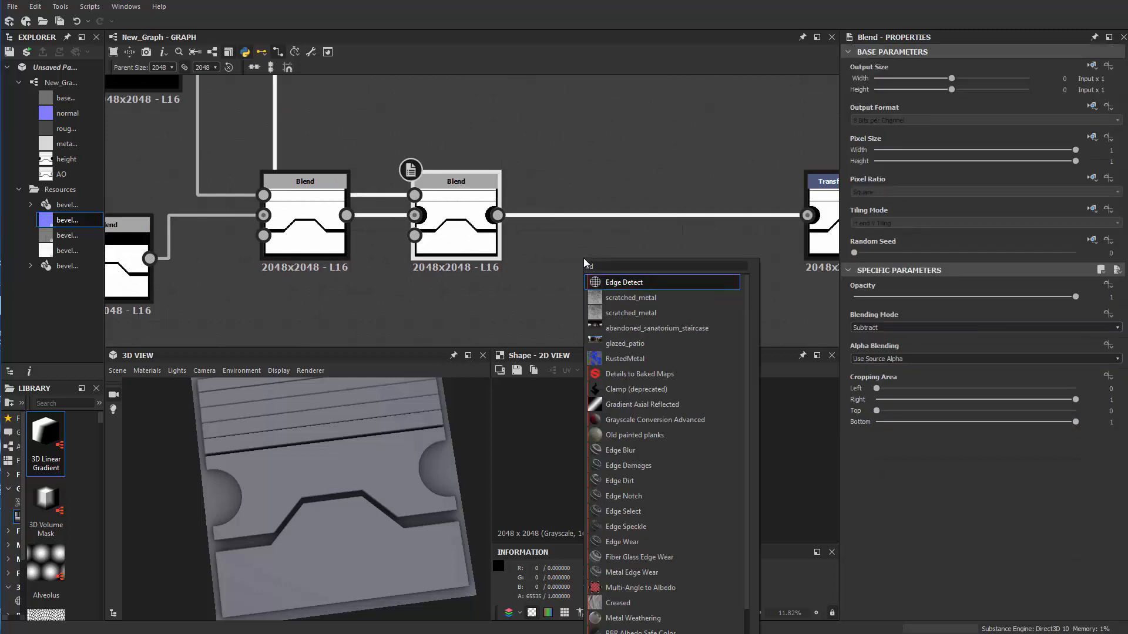
{"action": "key", "text": "Return"}
{"action": "left_click_drag", "start_coordinate": [584, 258], "coordinate": [585, 199]}
{"action": "middle_click_drag", "start_coordinate": [605, 197], "coordinate": [585, 192]}
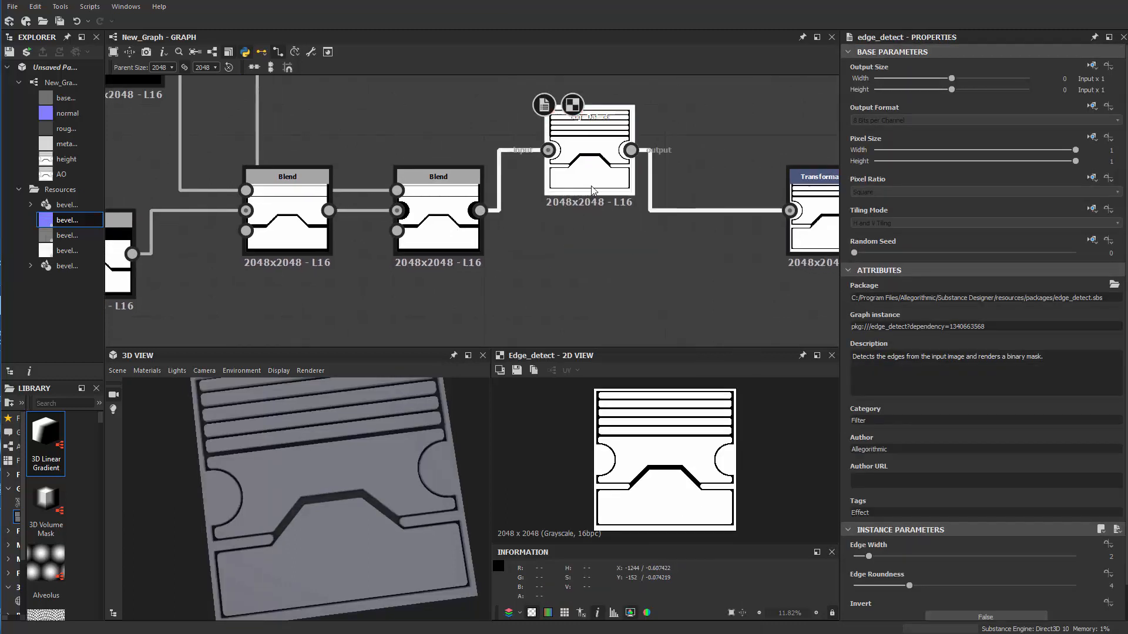
Step: Move the Edge Detect node below the chain and set its edge width to 5.48 and edge roundness to 6.01
{"action": "left_click_drag", "start_coordinate": [585, 192], "coordinate": [558, 346]}
{"action": "middle_click_drag", "start_coordinate": [559, 335], "coordinate": [578, 201]}
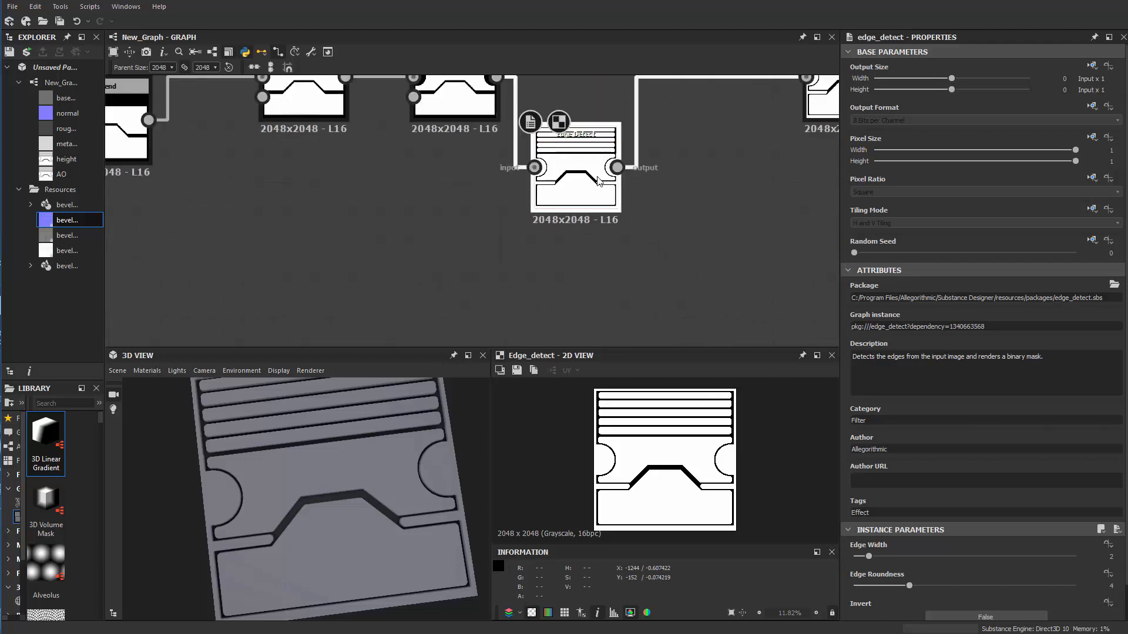
{"action": "left_click_drag", "start_coordinate": [576, 176], "coordinate": [547, 206]}
{"action": "left_click_drag", "start_coordinate": [872, 559], "coordinate": [939, 585]}
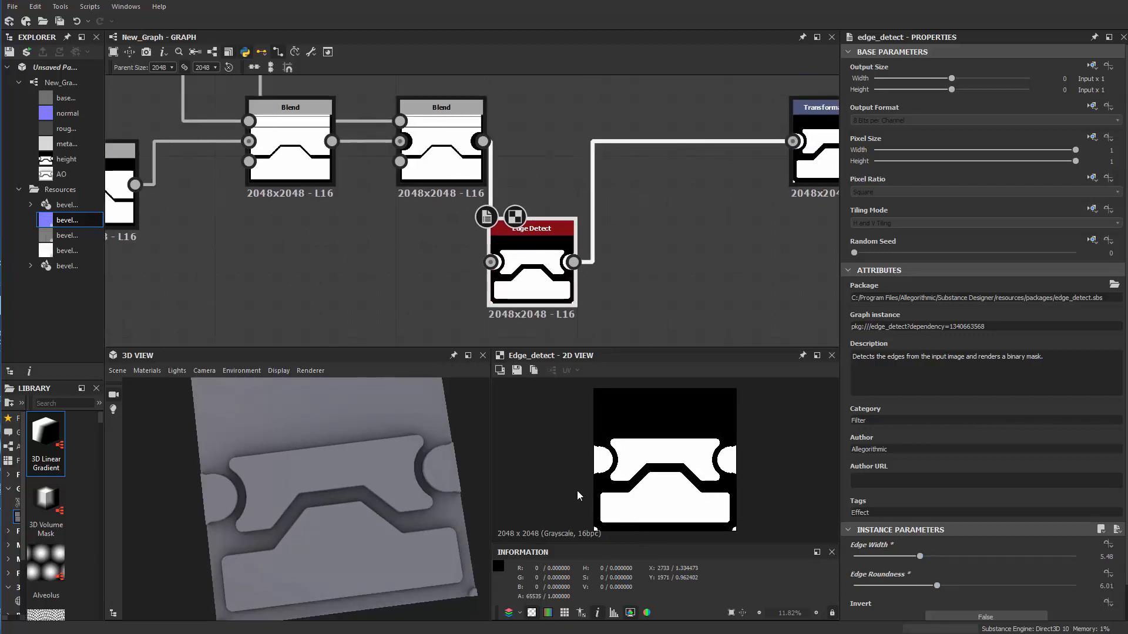
Step: Add a Blend node with the Edge Detect output as foreground and the subtracting Blend's output as background
{"action": "middle_click_drag", "start_coordinate": [625, 253], "coordinate": [632, 278]}
{"action": "left_click_drag", "start_coordinate": [540, 283], "coordinate": [600, 163]}
{"action": "left_click", "coordinate": [507, 267]}
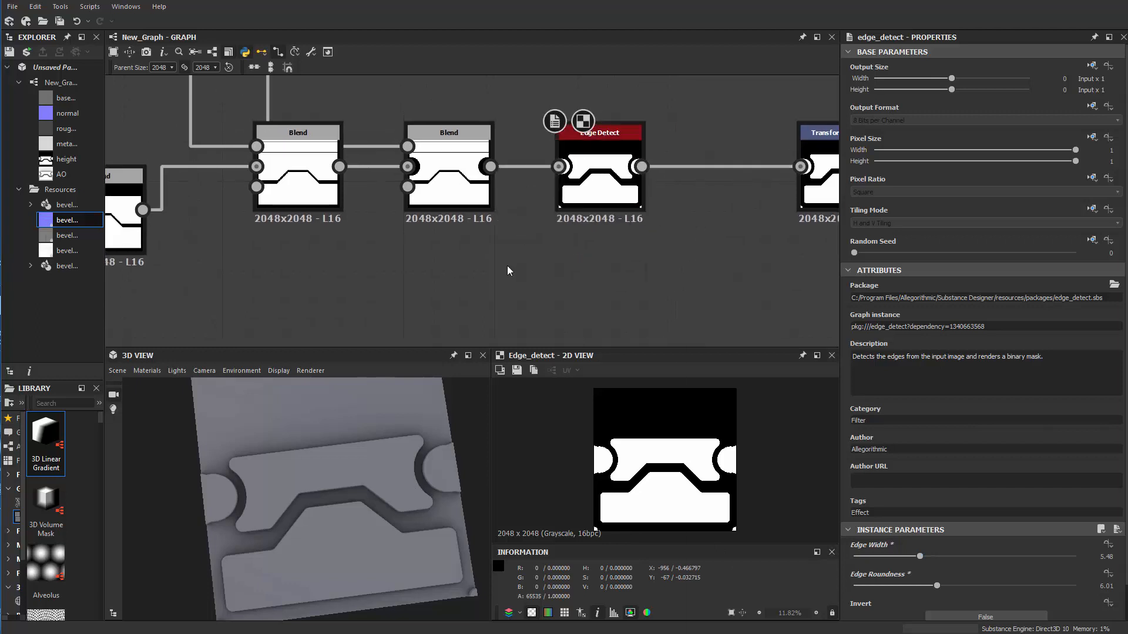
{"action": "key", "text": "space"}
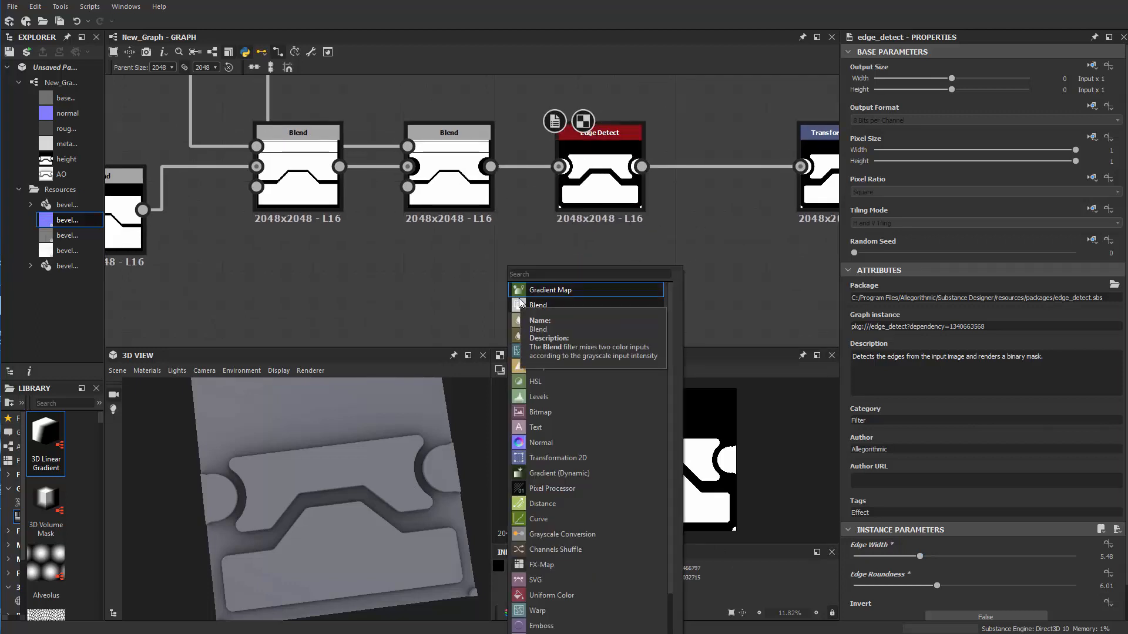
{"action": "left_click", "coordinate": [546, 308]}
{"action": "left_click_drag", "start_coordinate": [535, 283], "coordinate": [762, 283]}
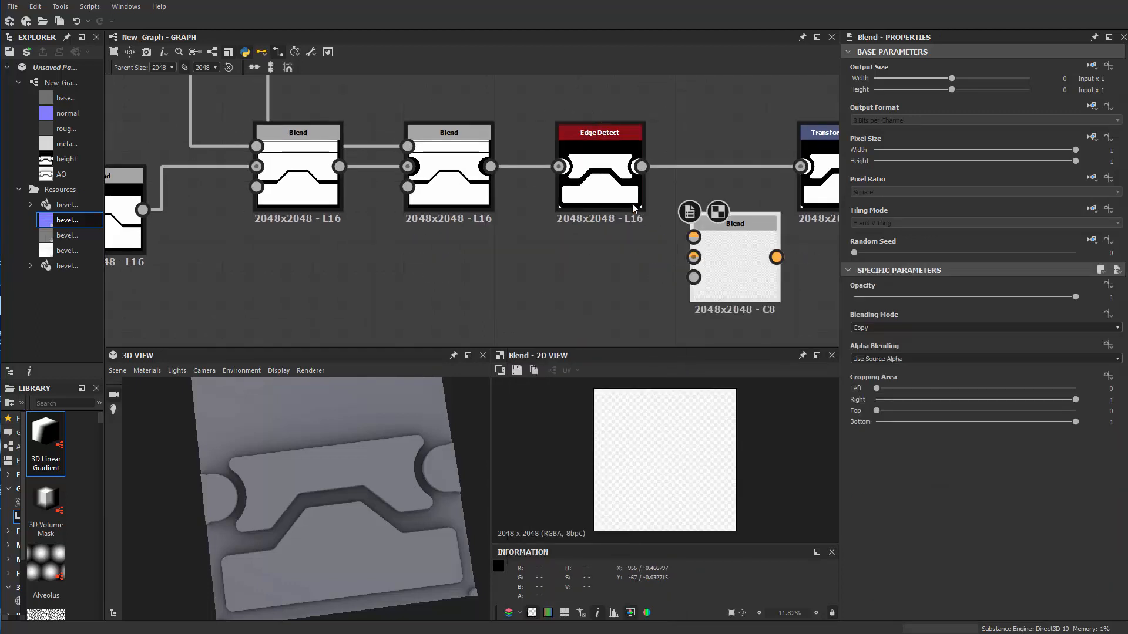
{"action": "left_click_drag", "start_coordinate": [611, 186], "coordinate": [564, 278]}
{"action": "left_click_drag", "start_coordinate": [713, 284], "coordinate": [618, 207]}
{"action": "left_click_drag", "start_coordinate": [581, 265], "coordinate": [570, 144]}
{"action": "left_click", "coordinate": [660, 243]}
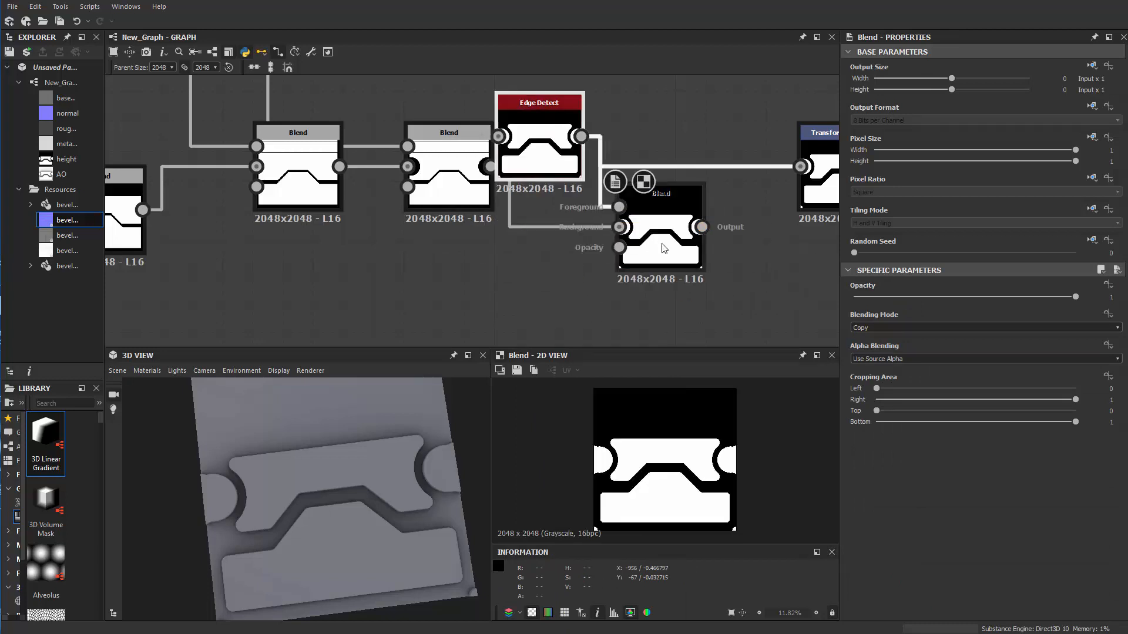
Step: Set the new Blend to Multiply and arrange it with the Edge Detect node as a branch below the main chain
{"action": "left_click", "coordinate": [872, 329]}
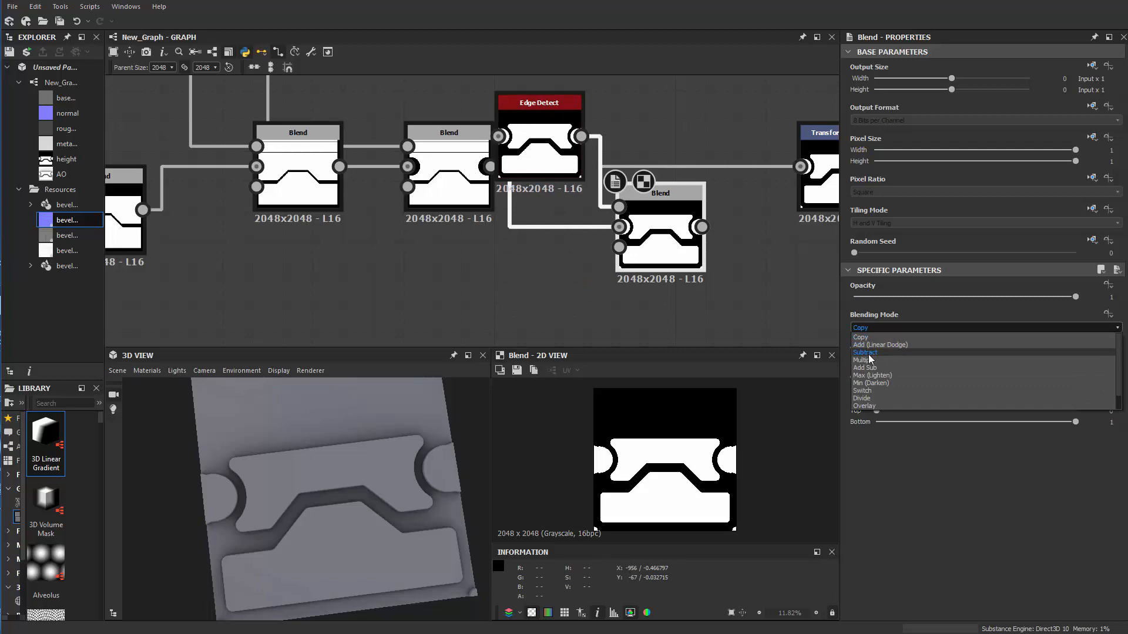
{"action": "left_click", "coordinate": [863, 361]}
{"action": "left_click_drag", "start_coordinate": [661, 247], "coordinate": [661, 277]}
{"action": "left_click_drag", "start_coordinate": [553, 170], "coordinate": [577, 149]}
{"action": "left_click_drag", "start_coordinate": [651, 253], "coordinate": [663, 284]}
{"action": "left_click_drag", "start_coordinate": [554, 131], "coordinate": [569, 252]}
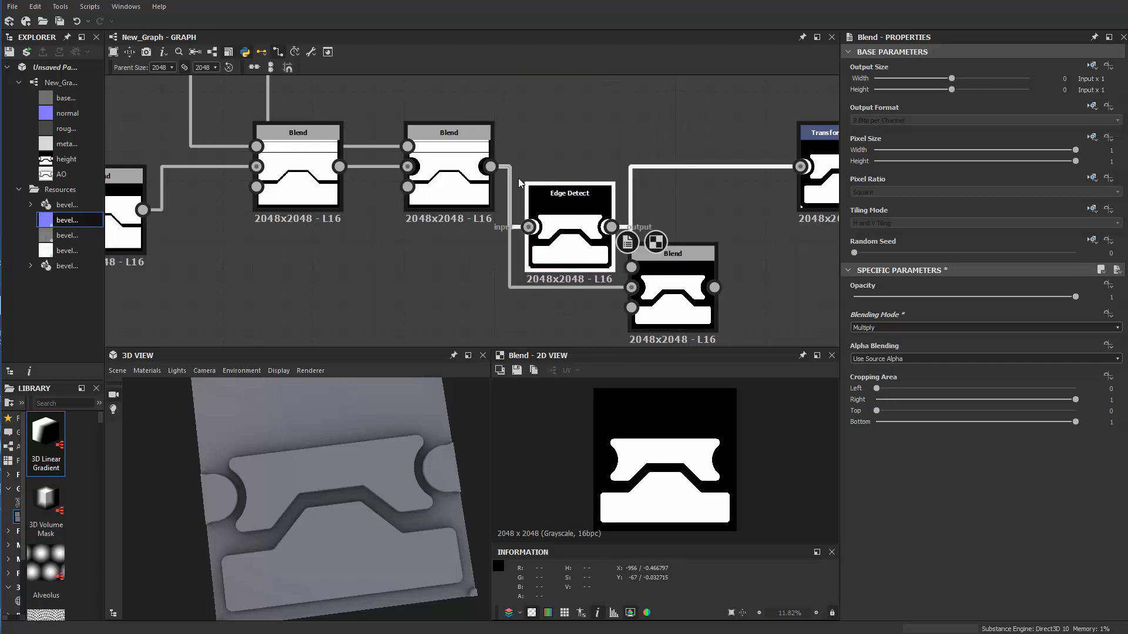
Step: Add a Height Blend node taking the subtracting Blend as Height Bottom and the multiplying Blend as mask, and connect it to the final Transformation 2D
{"action": "key", "text": "space"}
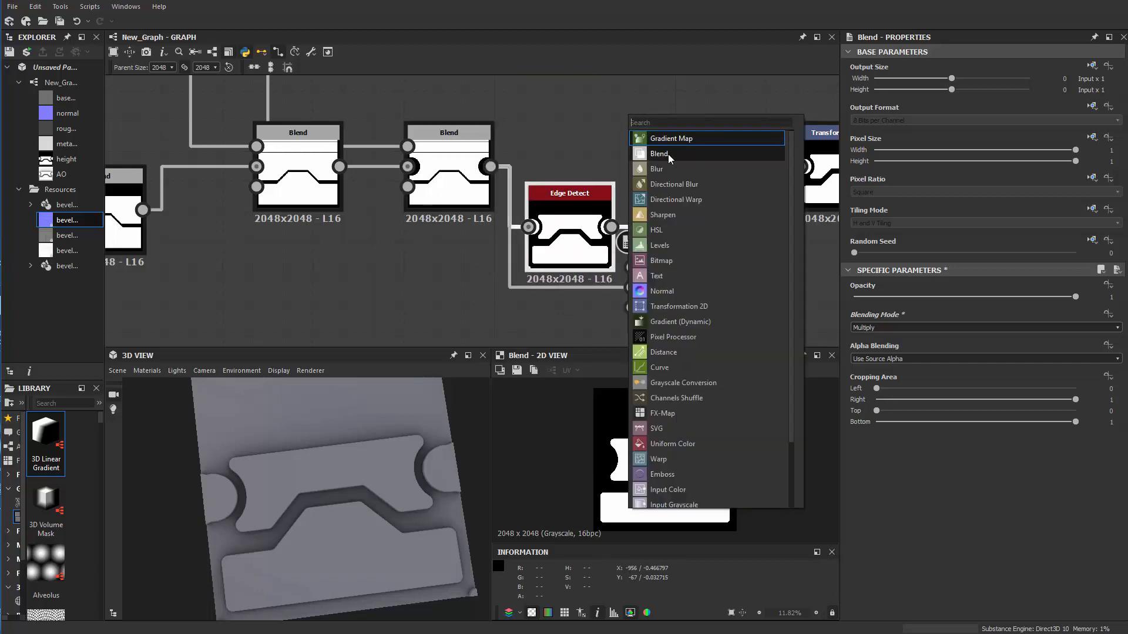
{"action": "type", "text": "height blend"}
{"action": "key", "text": "Return"}
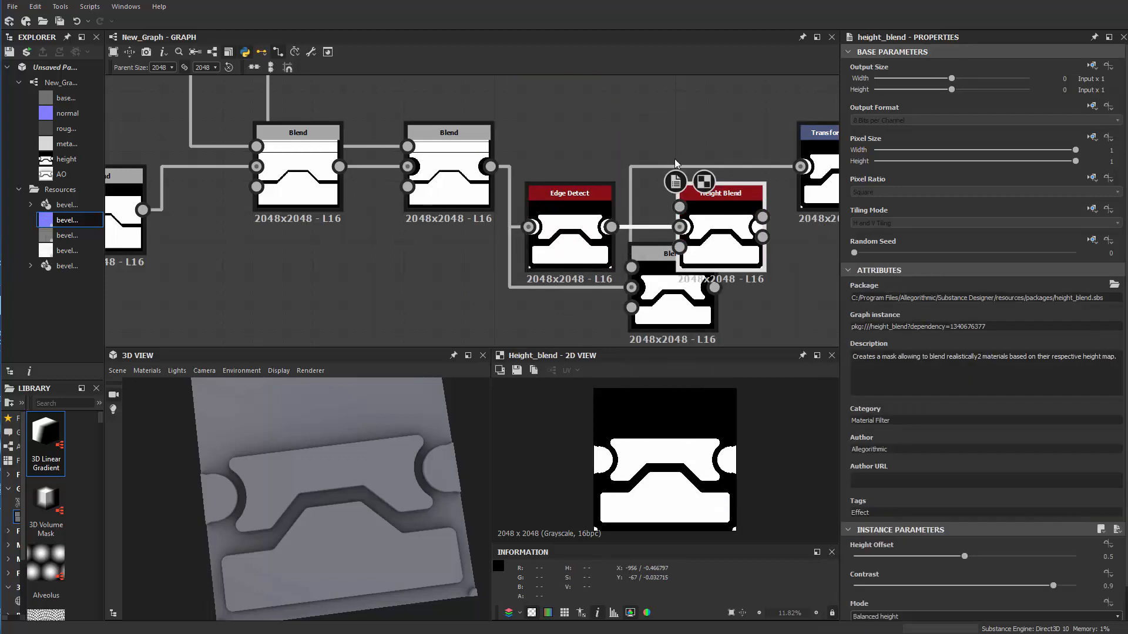
{"action": "left_click_drag", "start_coordinate": [730, 228], "coordinate": [731, 108]}
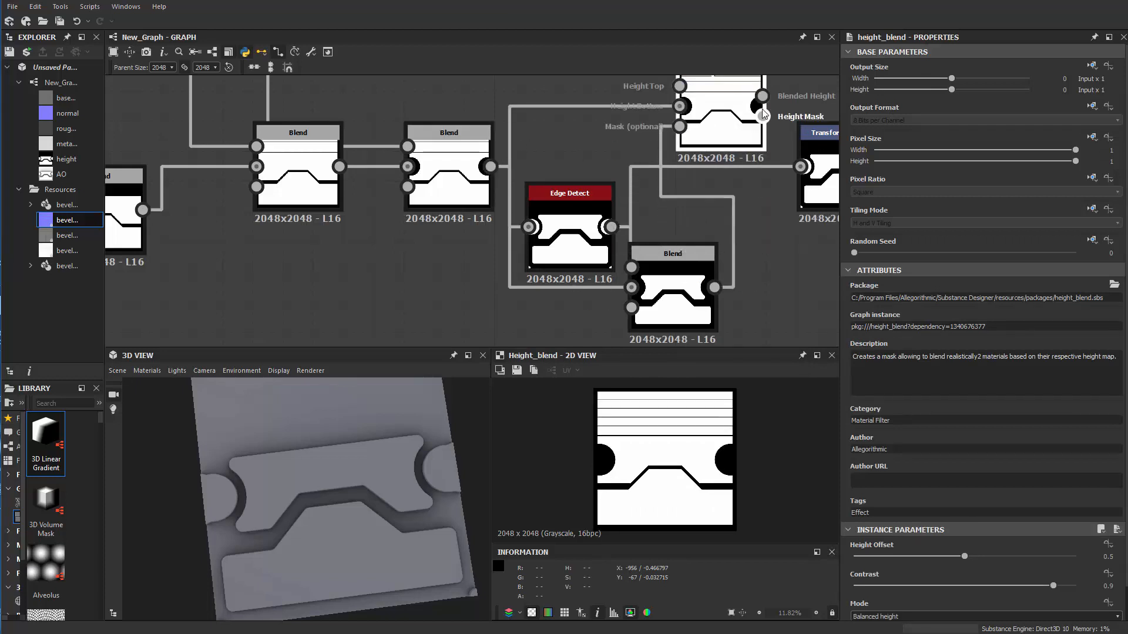
{"action": "left_click_drag", "start_coordinate": [748, 138], "coordinate": [747, 168]}
{"action": "scroll", "coordinate": [720, 212], "scroll_direction": "down", "scroll_amount": 3}
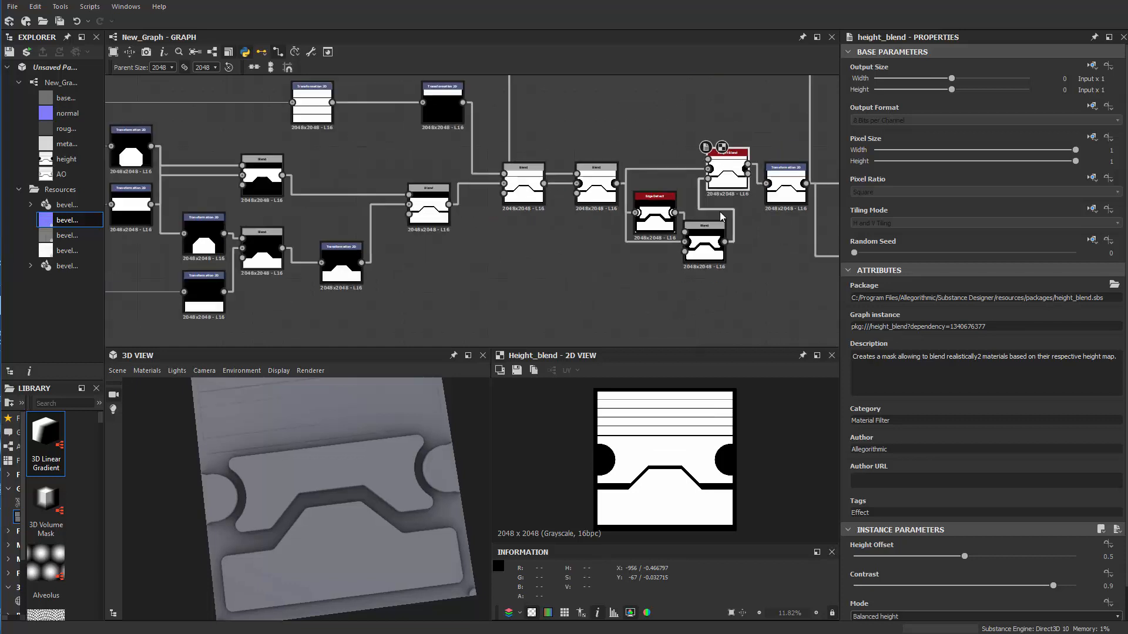
Step: Spread the Edge Detect and multiplying Blend nodes out before the Height Blend and switch the graph links to curved
{"action": "scroll", "coordinate": [558, 216], "scroll_direction": "down", "scroll_amount": 5}
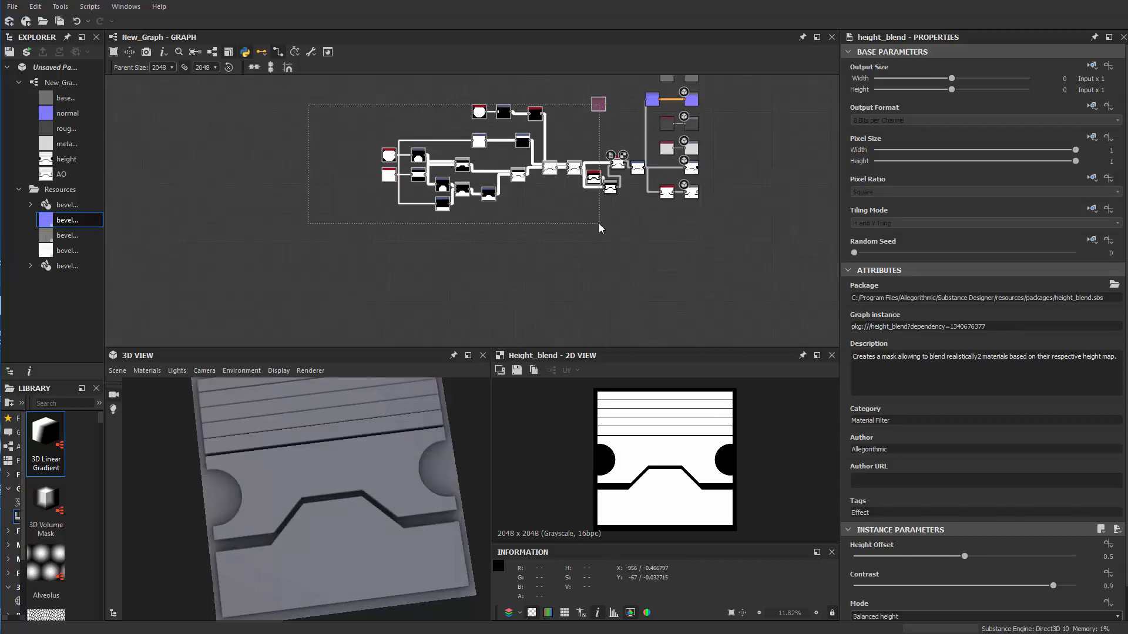
{"action": "scroll", "coordinate": [600, 228], "scroll_direction": "up", "scroll_amount": 5}
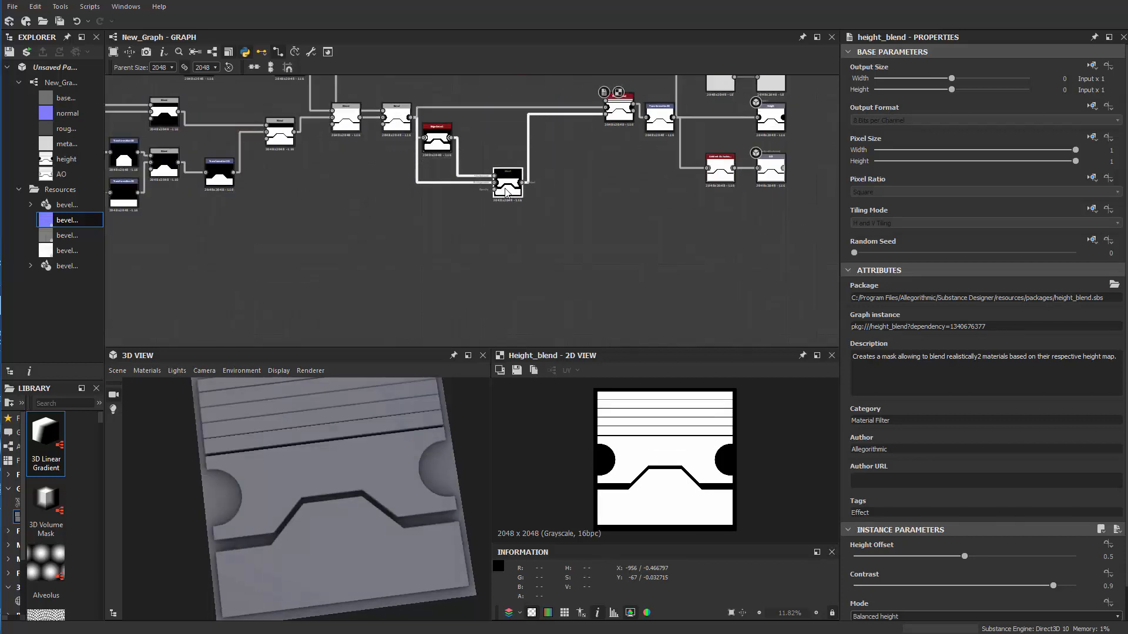
{"action": "left_click_drag", "start_coordinate": [505, 188], "coordinate": [495, 194]}
{"action": "middle_click_drag", "start_coordinate": [473, 154], "coordinate": [518, 227]}
{"action": "scroll", "coordinate": [517, 227], "scroll_direction": "up", "scroll_amount": 2}
{"action": "left_click", "coordinate": [289, 55]}
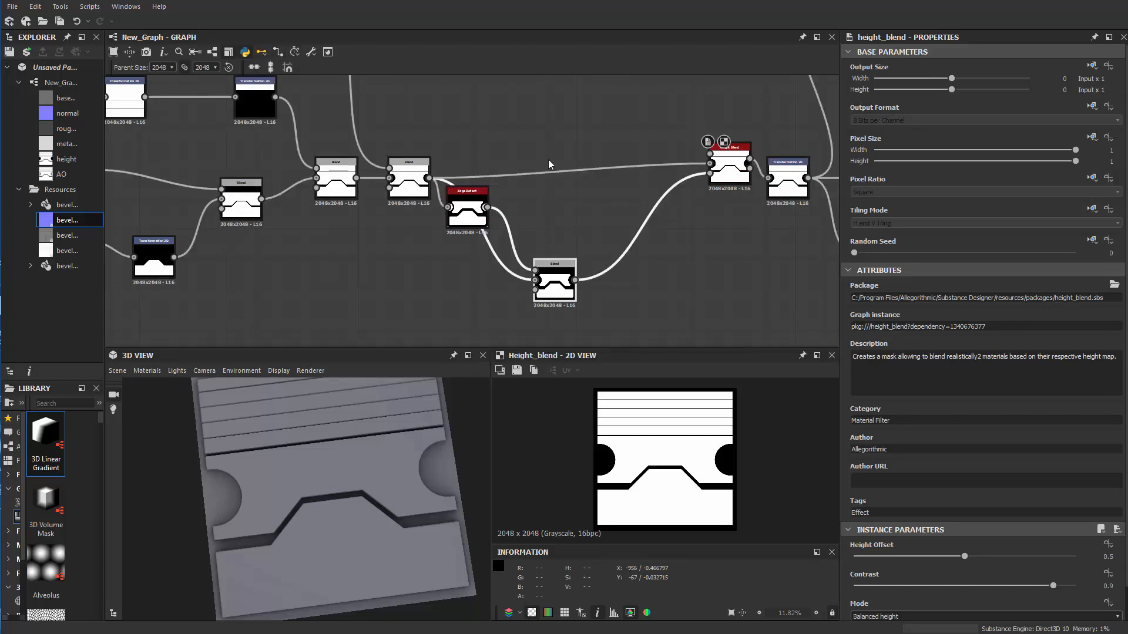
{"action": "scroll", "coordinate": [525, 203], "scroll_direction": "up", "scroll_amount": 1}
{"action": "left_click_drag", "start_coordinate": [465, 214], "coordinate": [514, 210]}
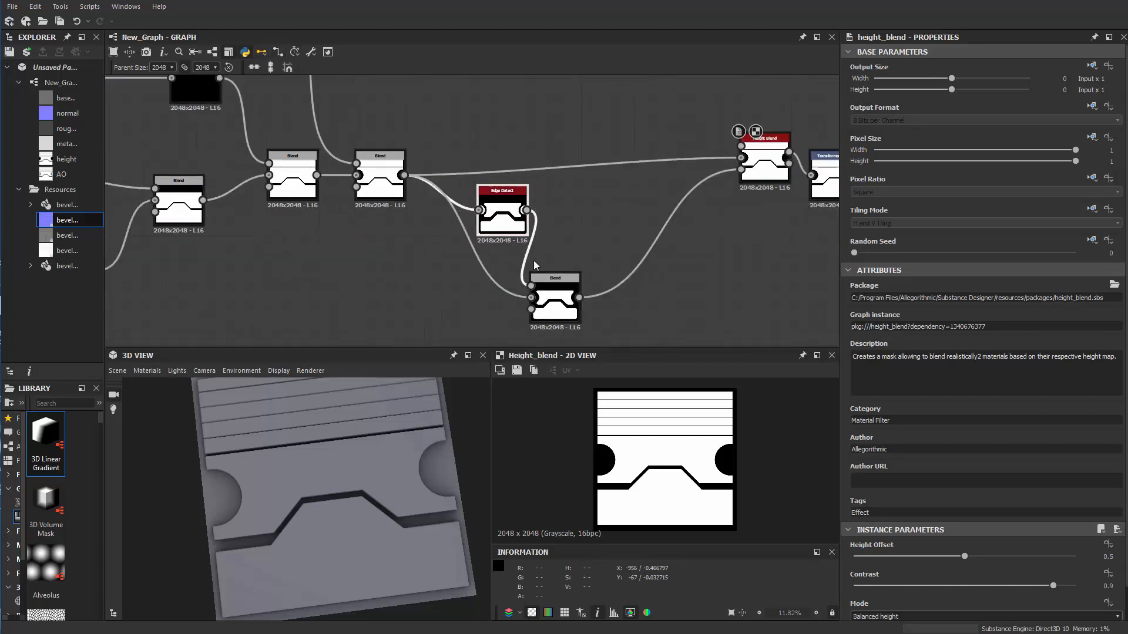
Step: Remove the Height Blend's mask link and feed the edge-detect branch into its Height Top input
{"action": "left_click_drag", "start_coordinate": [771, 182], "coordinate": [768, 203]}
{"action": "scroll", "coordinate": [768, 208], "scroll_direction": "up", "scroll_amount": 2}
{"action": "middle_click_drag", "start_coordinate": [767, 208], "coordinate": [704, 260]}
{"action": "scroll", "coordinate": [690, 150], "scroll_direction": "up", "scroll_amount": 2}
{"action": "scroll", "coordinate": [623, 233], "scroll_direction": "down", "scroll_amount": 3}
{"action": "middle_click_drag", "start_coordinate": [670, 206], "coordinate": [767, 174]}
{"action": "scroll", "coordinate": [767, 174], "scroll_direction": "up", "scroll_amount": 2}
{"action": "left_click_drag", "start_coordinate": [652, 141], "coordinate": [692, 251]}
{"action": "key", "text": "Delete"}
{"action": "middle_click_drag", "start_coordinate": [615, 215], "coordinate": [659, 157]}
{"action": "scroll", "coordinate": [659, 157], "scroll_direction": "down", "scroll_amount": 1}
{"action": "left_click_drag", "start_coordinate": [521, 290], "coordinate": [446, 164]}
{"action": "left_click_drag", "start_coordinate": [276, 116], "coordinate": [274, 116]}
Step: Set the Height Blend node's Height Offset to 0.8
{"action": "middle_click_drag", "start_coordinate": [660, 206], "coordinate": [446, 269]}
{"action": "scroll", "coordinate": [587, 232], "scroll_direction": "up", "scroll_amount": 2}
{"action": "double_click", "coordinate": [604, 185]}
{"action": "scroll", "coordinate": [1007, 566], "scroll_direction": "down", "scroll_amount": 1}
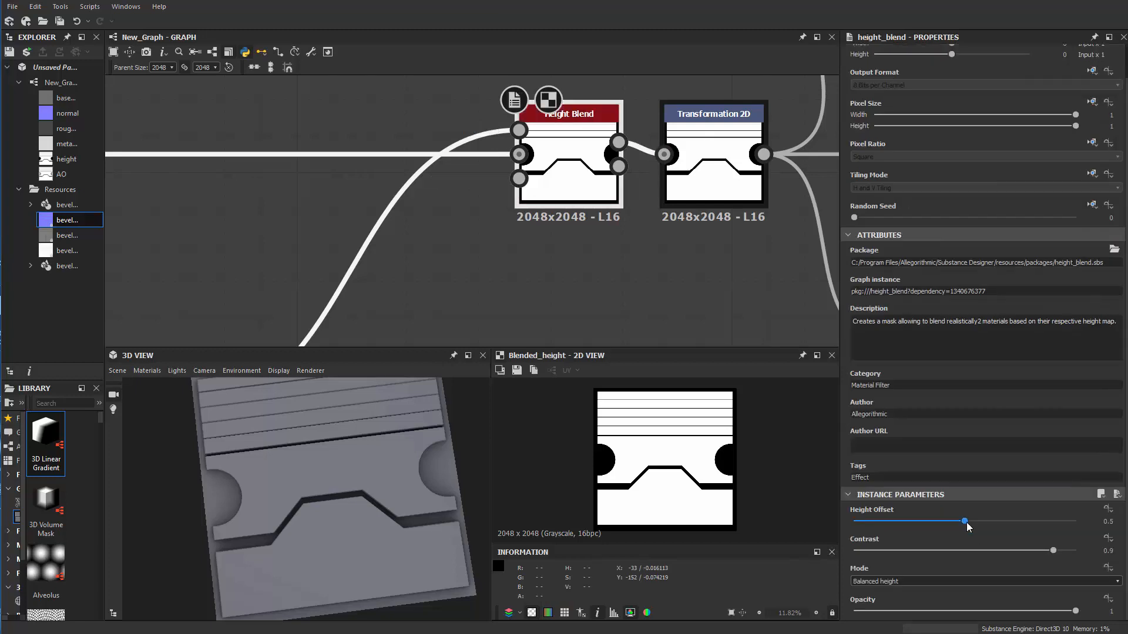
{"action": "left_click_drag", "start_coordinate": [965, 522], "coordinate": [1031, 522]}
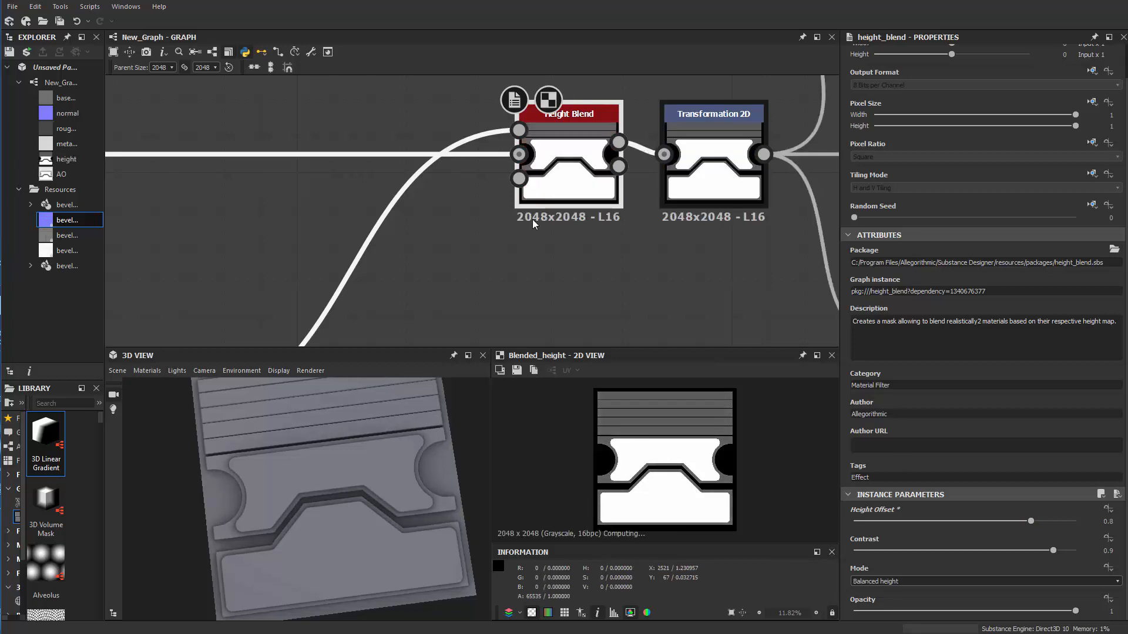
Step: Move the Edge Detect node slightly aside and add a Bevel node above it, after the subtracting Blend
{"action": "scroll", "coordinate": [422, 198], "scroll_direction": "down", "scroll_amount": 2}
{"action": "middle_click_drag", "start_coordinate": [225, 246], "coordinate": [483, 168]}
{"action": "left_click_drag", "start_coordinate": [213, 484], "coordinate": [350, 533]}
{"action": "scroll", "coordinate": [460, 253], "scroll_direction": "down", "scroll_amount": 2}
{"action": "middle_click_drag", "start_coordinate": [461, 195], "coordinate": [510, 239]}
{"action": "scroll", "coordinate": [509, 233], "scroll_direction": "up", "scroll_amount": 1}
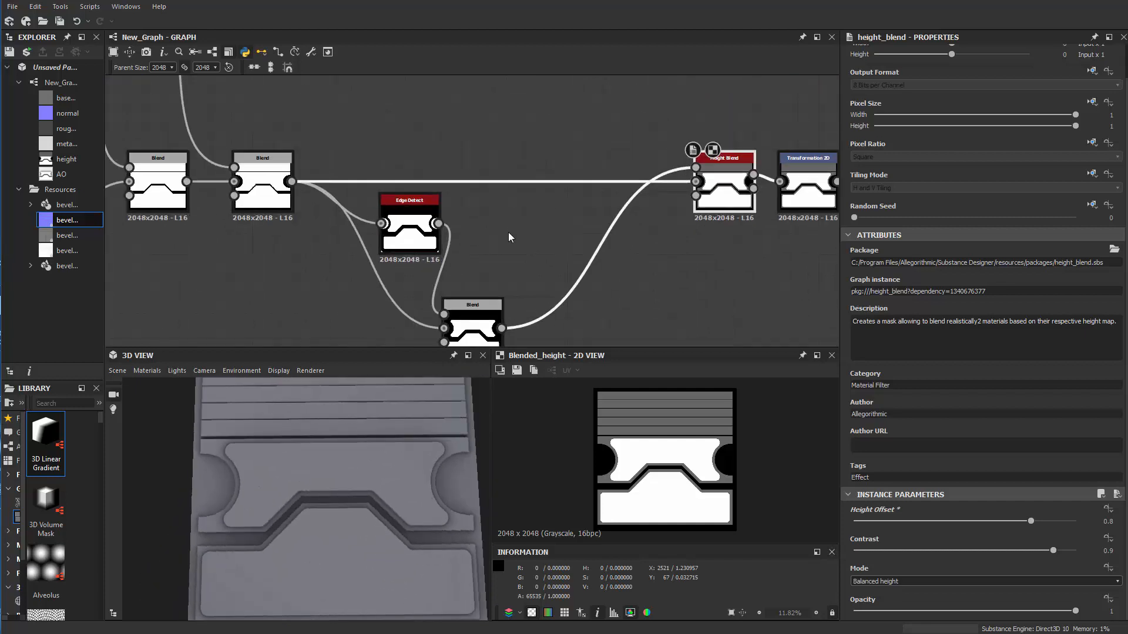
{"action": "scroll", "coordinate": [509, 232], "scroll_direction": "down", "scroll_amount": 2}
{"action": "scroll", "coordinate": [449, 193], "scroll_direction": "up", "scroll_amount": 3}
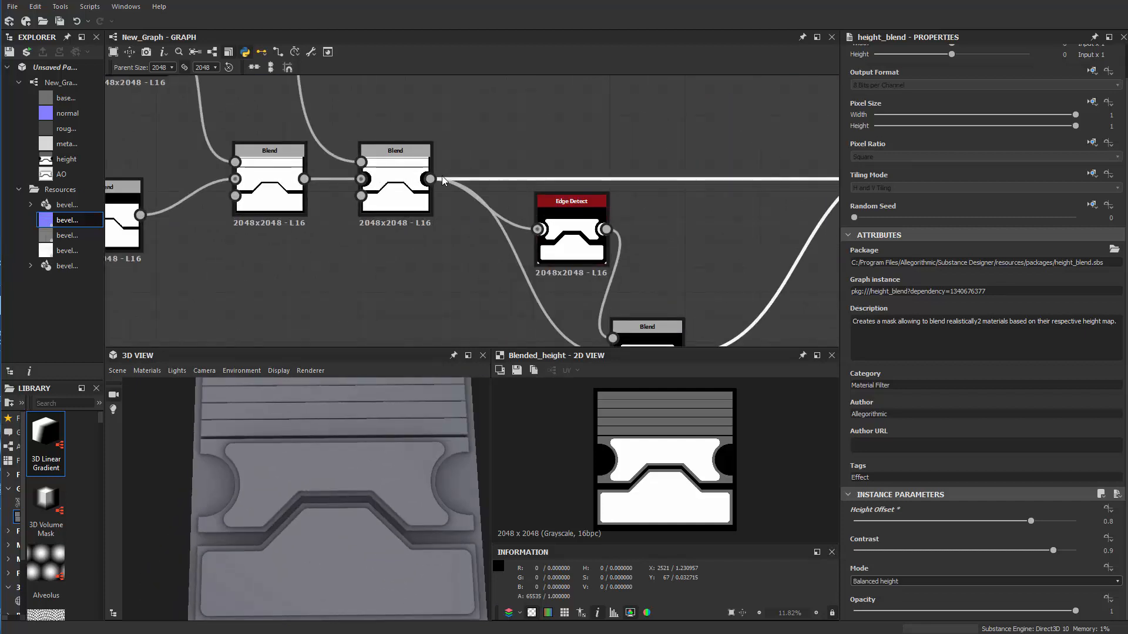
{"action": "left_click_drag", "start_coordinate": [580, 238], "coordinate": [548, 253]}
{"action": "key", "text": "space"}
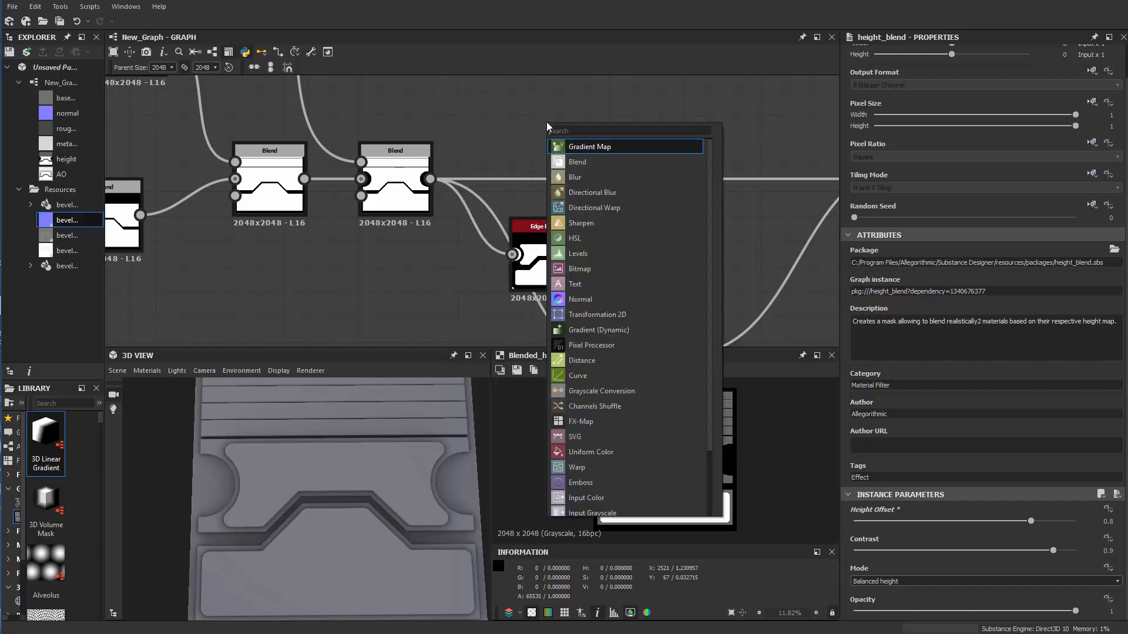
{"action": "type", "text": "be"}
{"action": "left_click", "coordinate": [594, 148]}
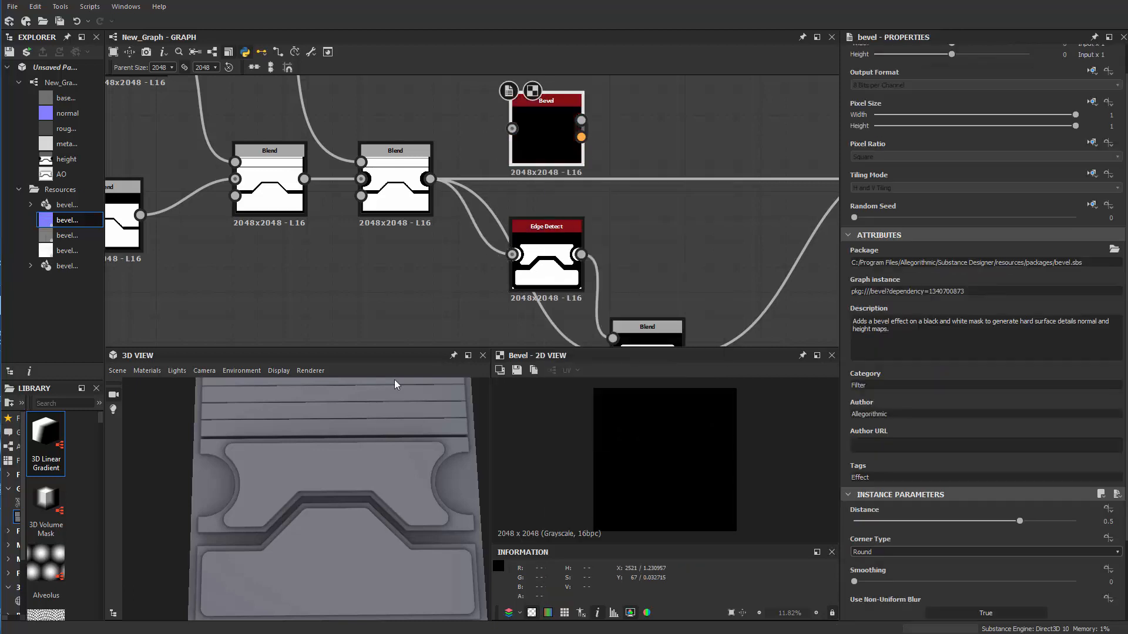
Step: Connect the Bevel between the subtracting Blend and the Height Blend's Height Bottom input and align it with the main chain
{"action": "scroll", "coordinate": [366, 483], "scroll_direction": "up", "scroll_amount": 4}
{"action": "left_click_drag", "start_coordinate": [364, 486], "coordinate": [238, 559]}
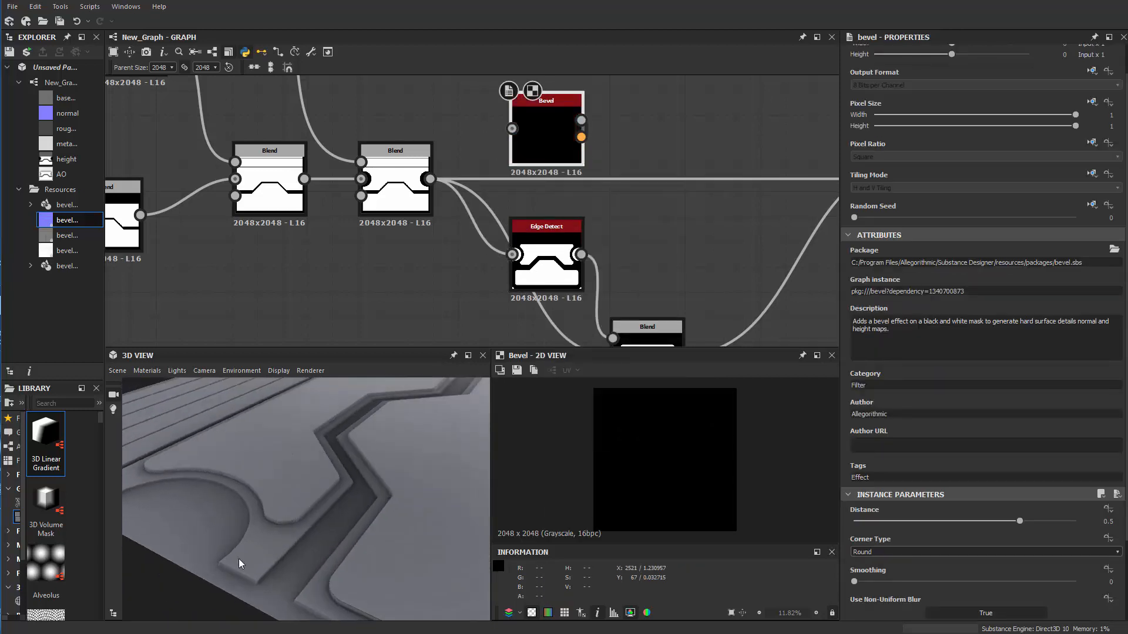
{"action": "left_click_drag", "start_coordinate": [580, 155], "coordinate": [631, 155]}
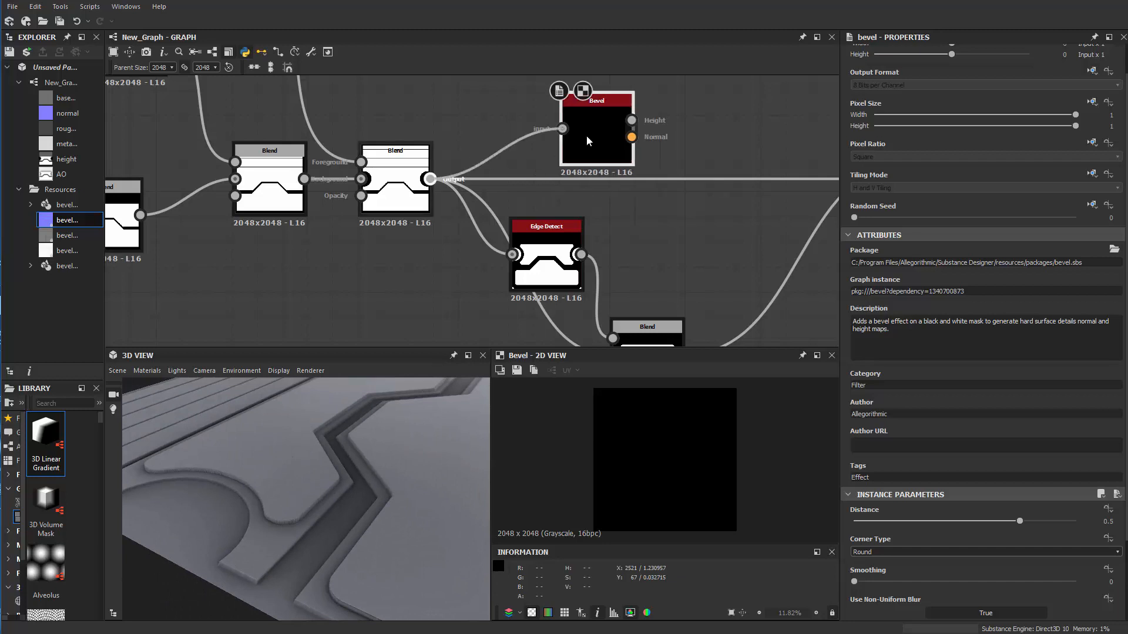
{"action": "scroll", "coordinate": [651, 174], "scroll_direction": "down", "scroll_amount": 3}
{"action": "middle_click_drag", "start_coordinate": [679, 167], "coordinate": [537, 186]}
{"action": "scroll", "coordinate": [538, 186], "scroll_direction": "up", "scroll_amount": 3}
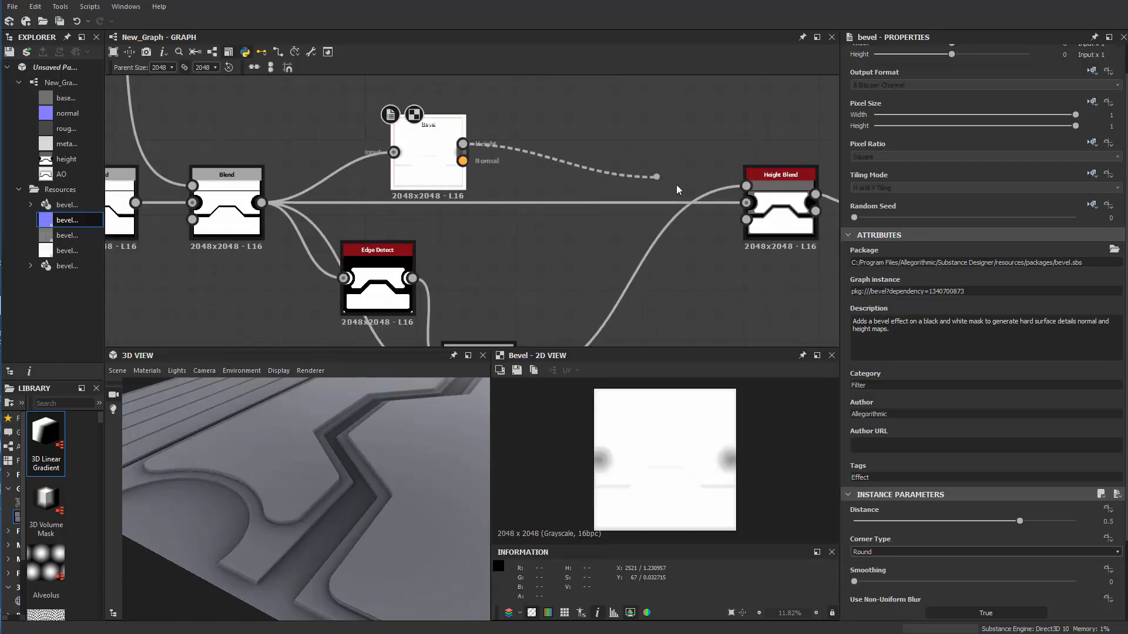
{"action": "left_click_drag", "start_coordinate": [677, 186], "coordinate": [746, 202]}
{"action": "left_click_drag", "start_coordinate": [438, 169], "coordinate": [545, 221]}
{"action": "scroll", "coordinate": [545, 220], "scroll_direction": "up", "scroll_amount": 1}
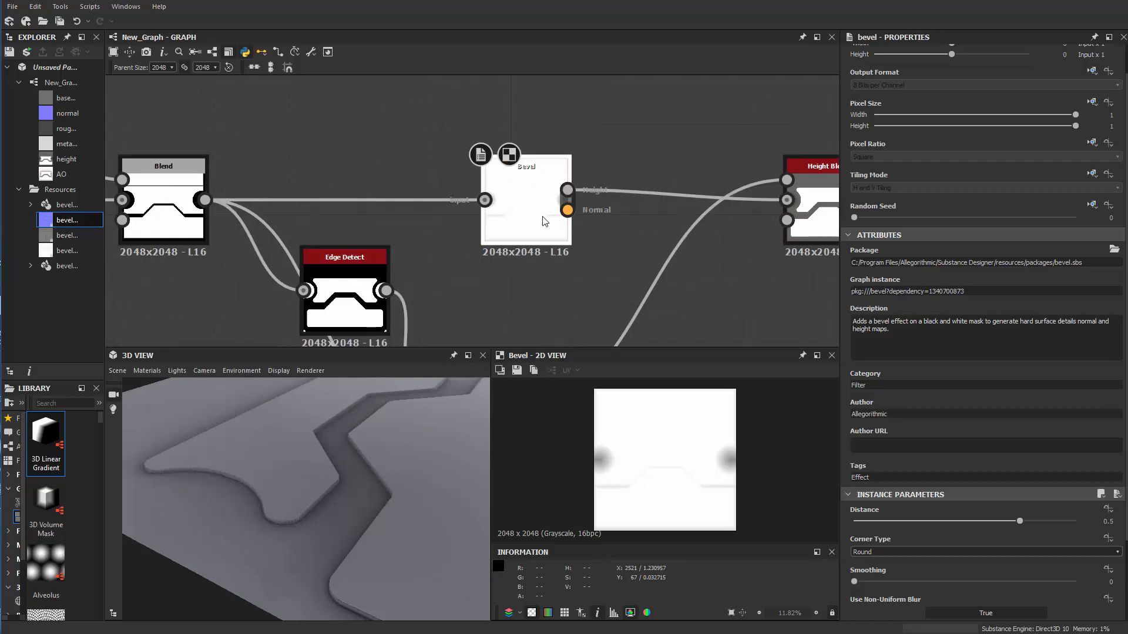
Step: Set the main-chain Bevel's Distance to 0.02 and check the groove edges on the 3D model
{"action": "scroll", "coordinate": [545, 220], "scroll_direction": "down", "scroll_amount": 2}
{"action": "scroll", "coordinate": [545, 220], "scroll_direction": "up", "scroll_amount": 2}
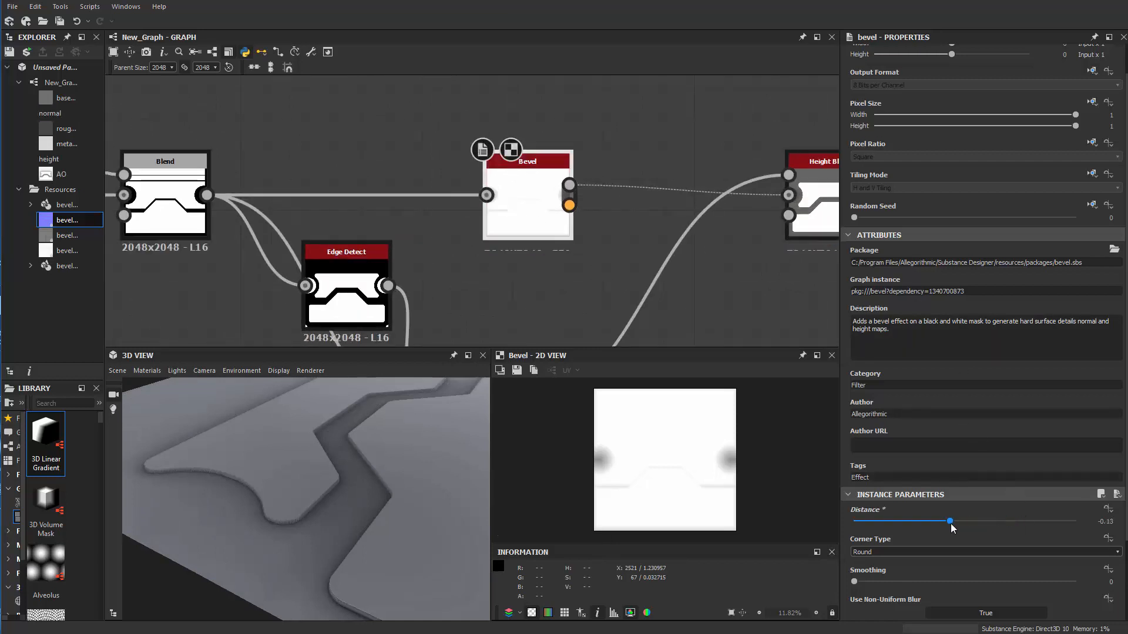
{"action": "mouse_move", "coordinate": [957, 524]}
{"action": "left_mouse_down"}
{"action": "mouse_move", "coordinate": [979, 527]}
{"action": "mouse_move", "coordinate": [967, 527]}
{"action": "left_mouse_up"}
{"action": "left_click_drag", "start_coordinate": [368, 535], "coordinate": [286, 507]}
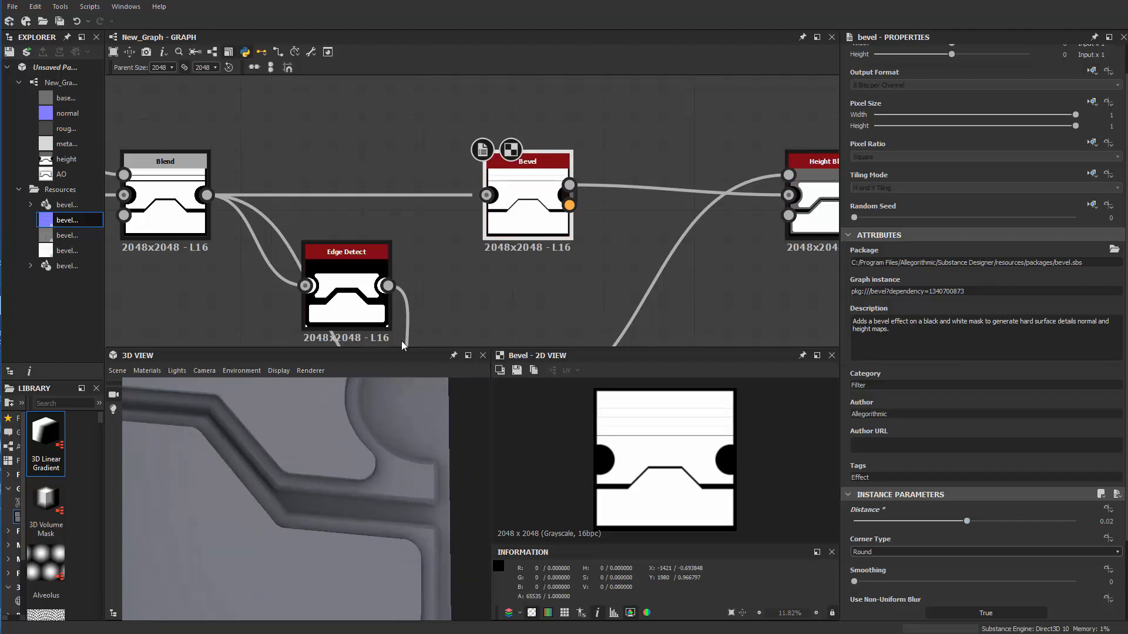
Step: Add a second Bevel between the multiplying Blend and the Height Blend's Height Top input, using its height output
{"action": "middle_click_drag", "start_coordinate": [428, 344], "coordinate": [436, 226]}
{"action": "left_click", "coordinate": [480, 289]}
{"action": "key", "text": "space"}
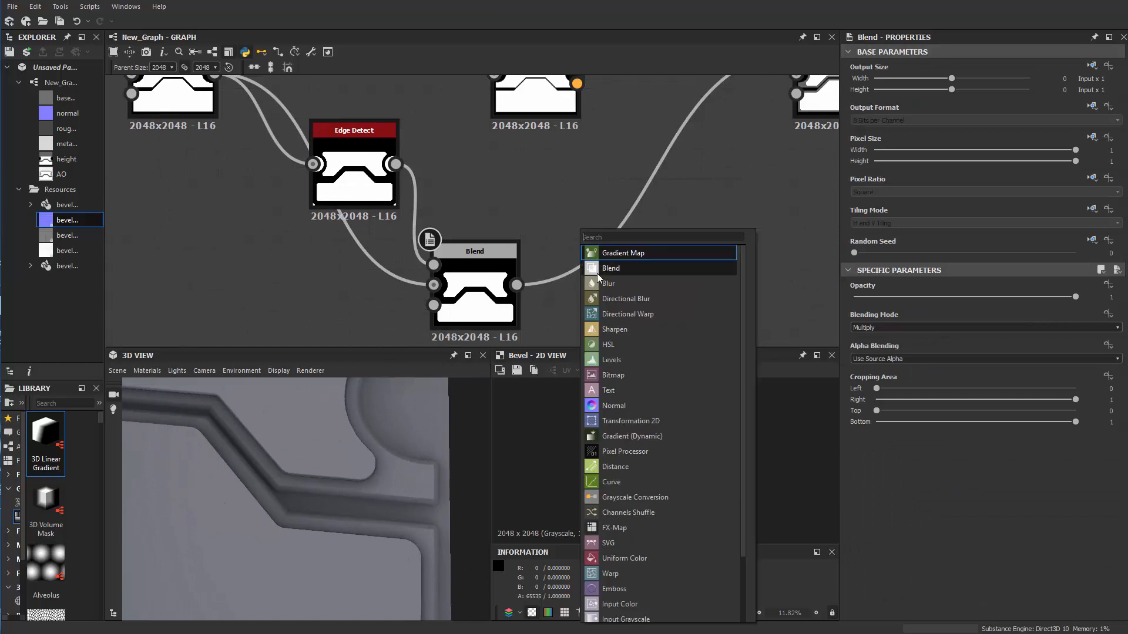
{"action": "type", "text": "bevel"}
{"action": "key", "text": "Return"}
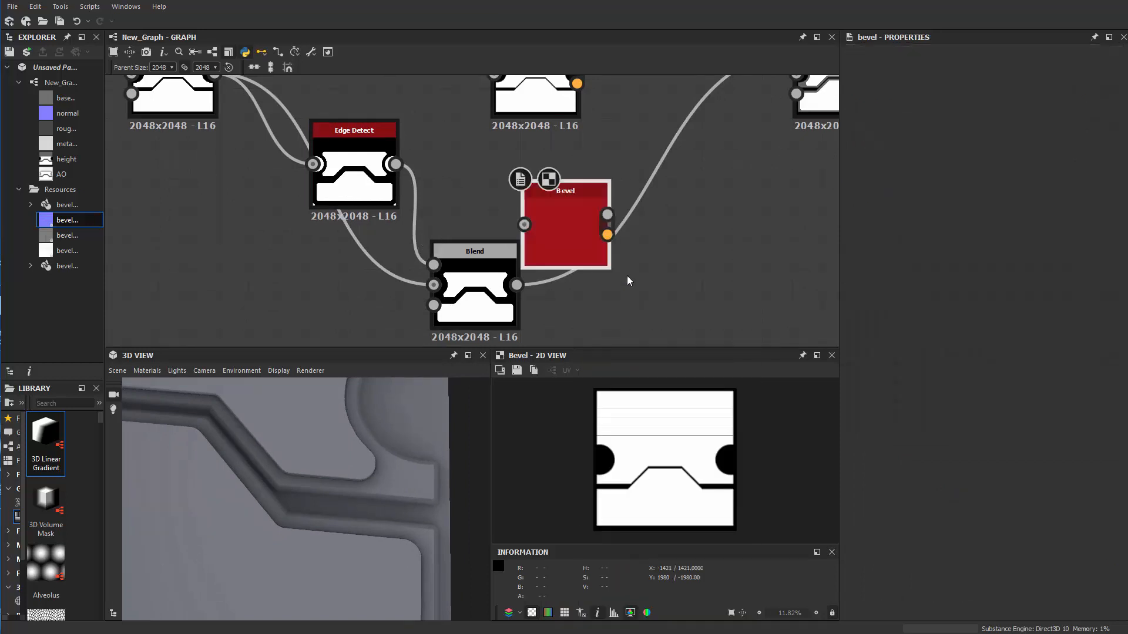
{"action": "middle_click_drag", "start_coordinate": [696, 256], "coordinate": [588, 326]}
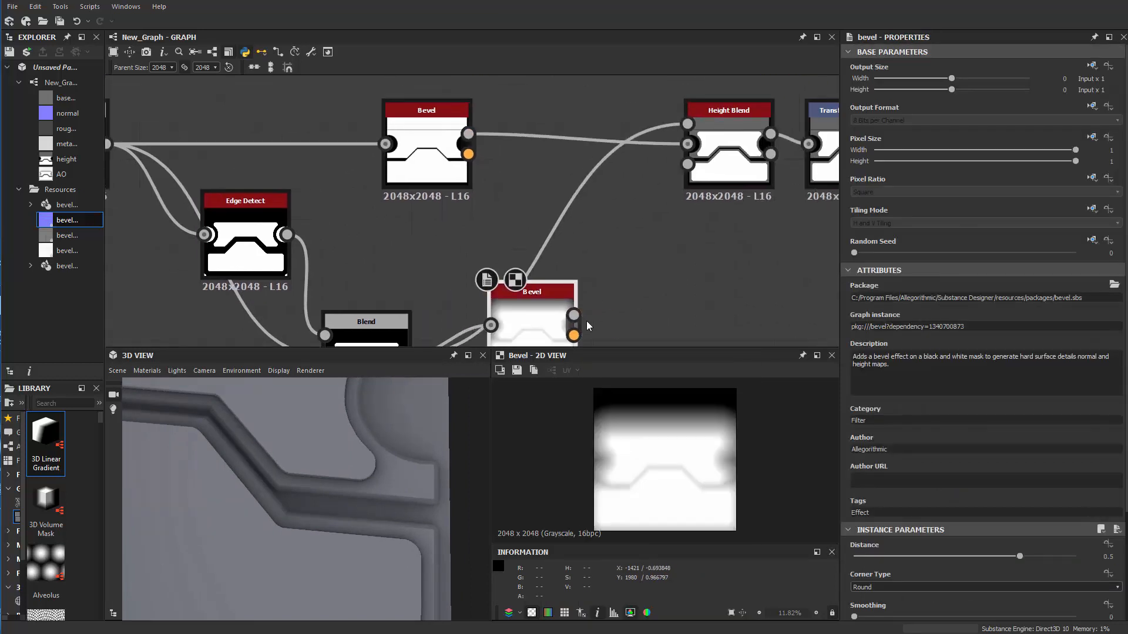
{"action": "left_click_drag", "start_coordinate": [574, 315], "coordinate": [706, 122]}
{"action": "middle_click_drag", "start_coordinate": [592, 179], "coordinate": [634, 93]}
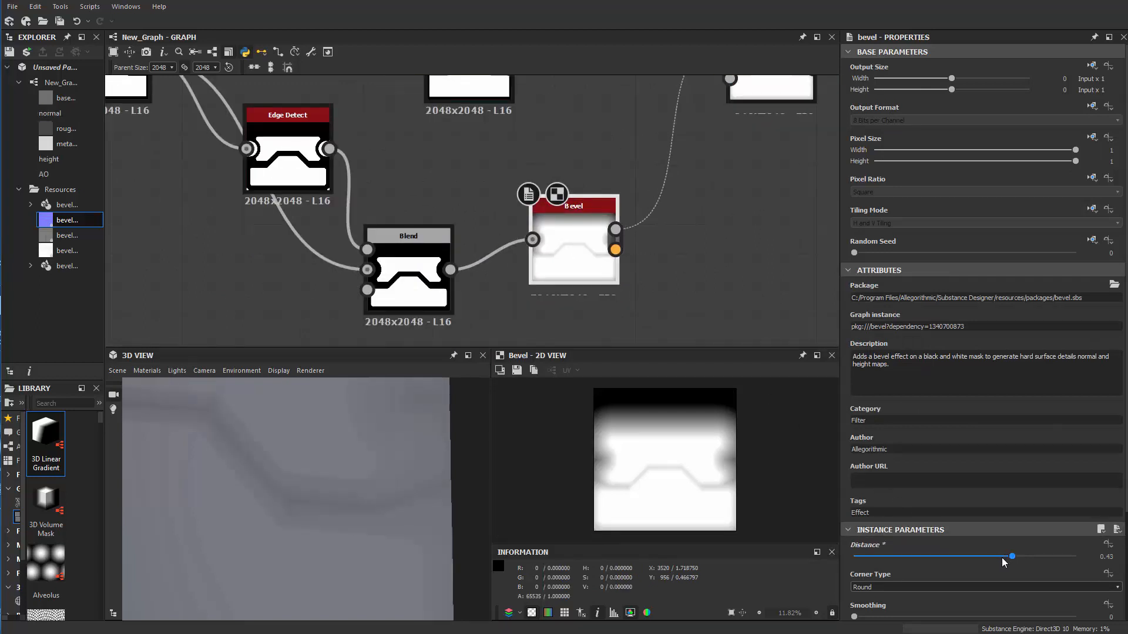
Step: Set the second Bevel's Distance to -0.03
{"action": "left_click_drag", "start_coordinate": [972, 563], "coordinate": [956, 561]}
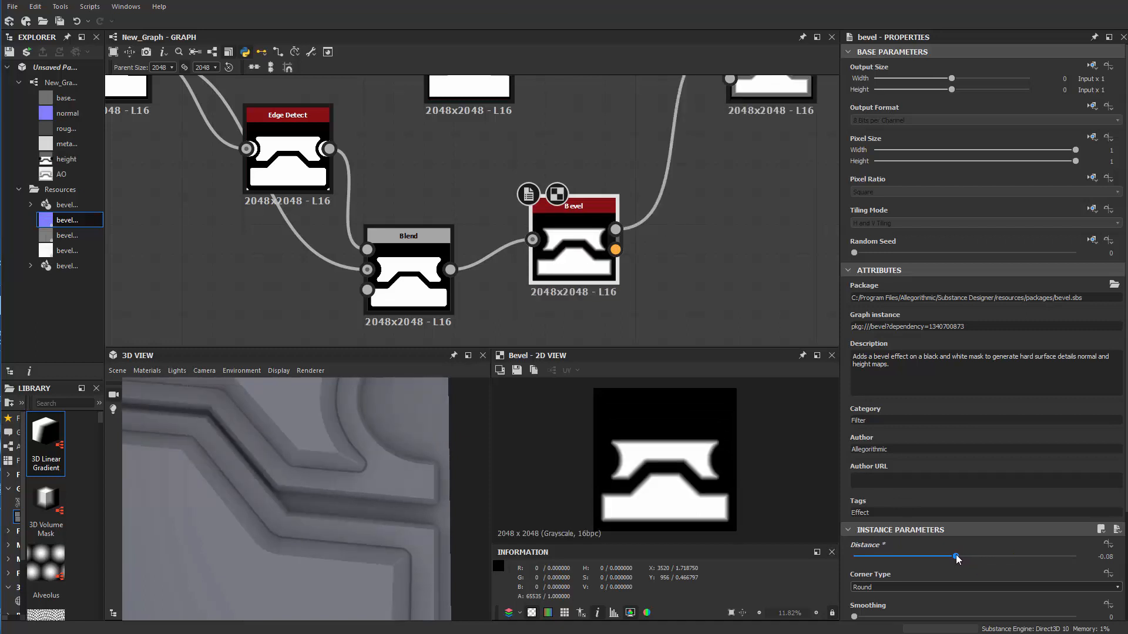
{"action": "left_click_drag", "start_coordinate": [962, 556], "coordinate": [963, 557]}
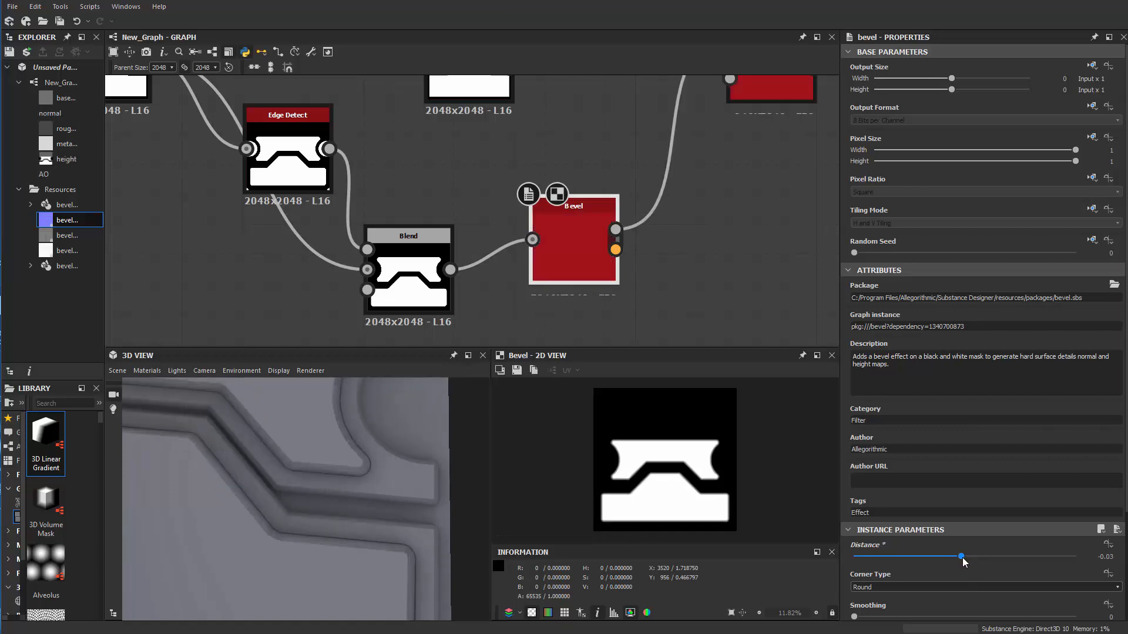
{"action": "left_click_drag", "start_coordinate": [965, 558], "coordinate": [961, 558]}
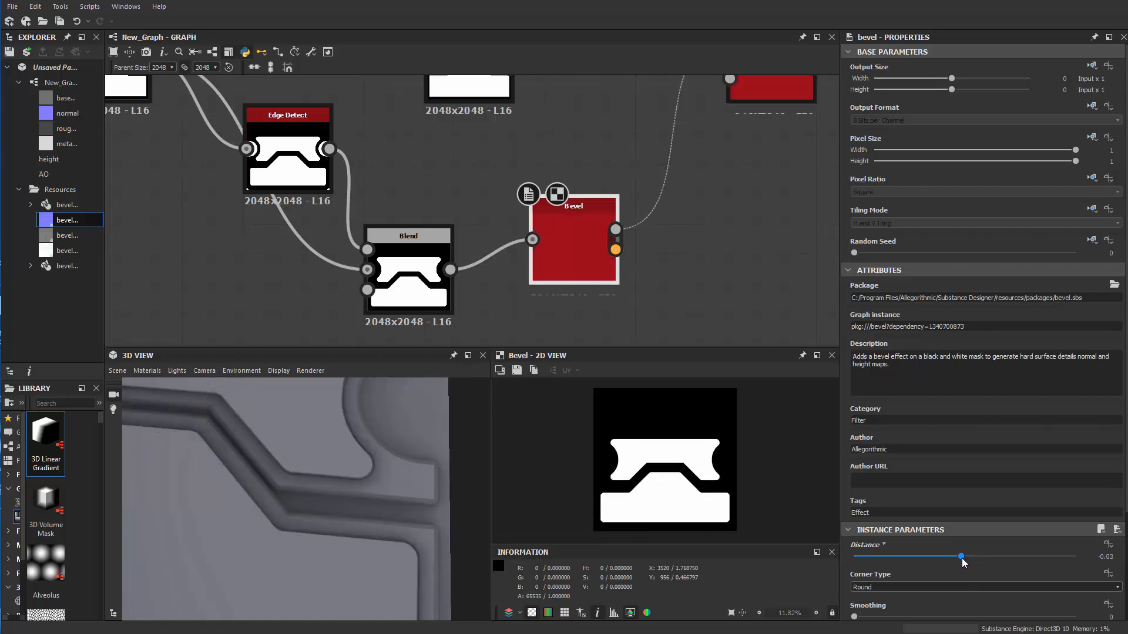
Step: Examine the beveled grooves, round recesses and raised shapes on the 3D model from several distances
{"action": "right_click_drag", "start_coordinate": [397, 522], "coordinate": [226, 501]}
{"action": "middle_click_drag", "start_coordinate": [226, 500], "coordinate": [247, 504]}
{"action": "left_click_drag", "start_coordinate": [245, 503], "coordinate": [270, 512]}
{"action": "scroll", "coordinate": [290, 528], "scroll_direction": "up", "scroll_amount": 8}
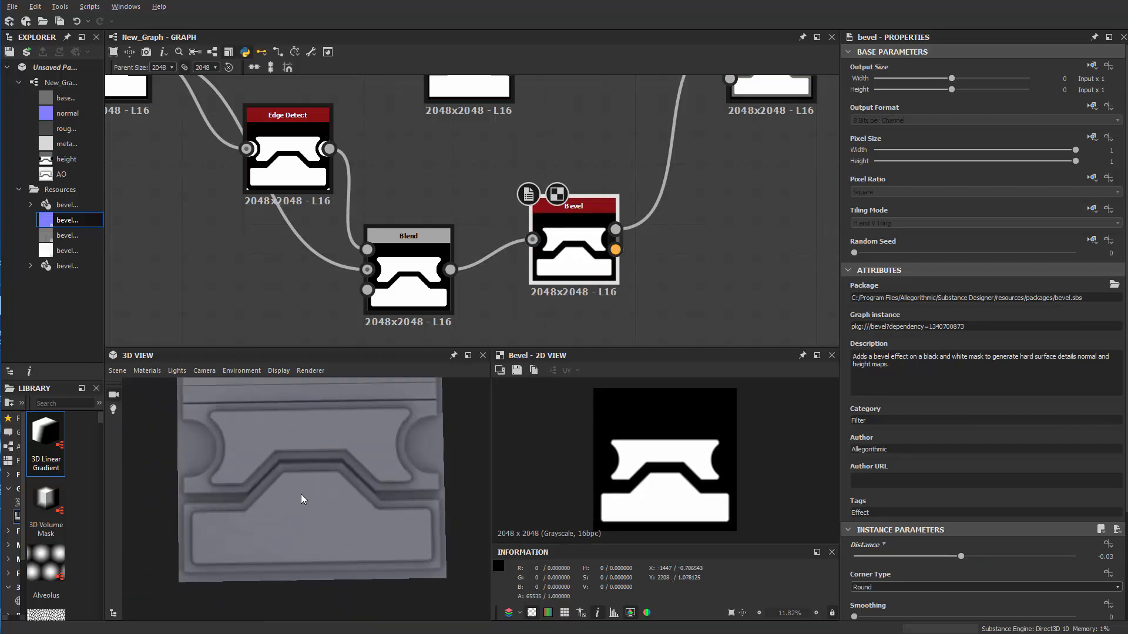
{"action": "middle_click_drag", "start_coordinate": [248, 459], "coordinate": [250, 542]}
{"action": "scroll", "coordinate": [229, 501], "scroll_direction": "up", "scroll_amount": 2}
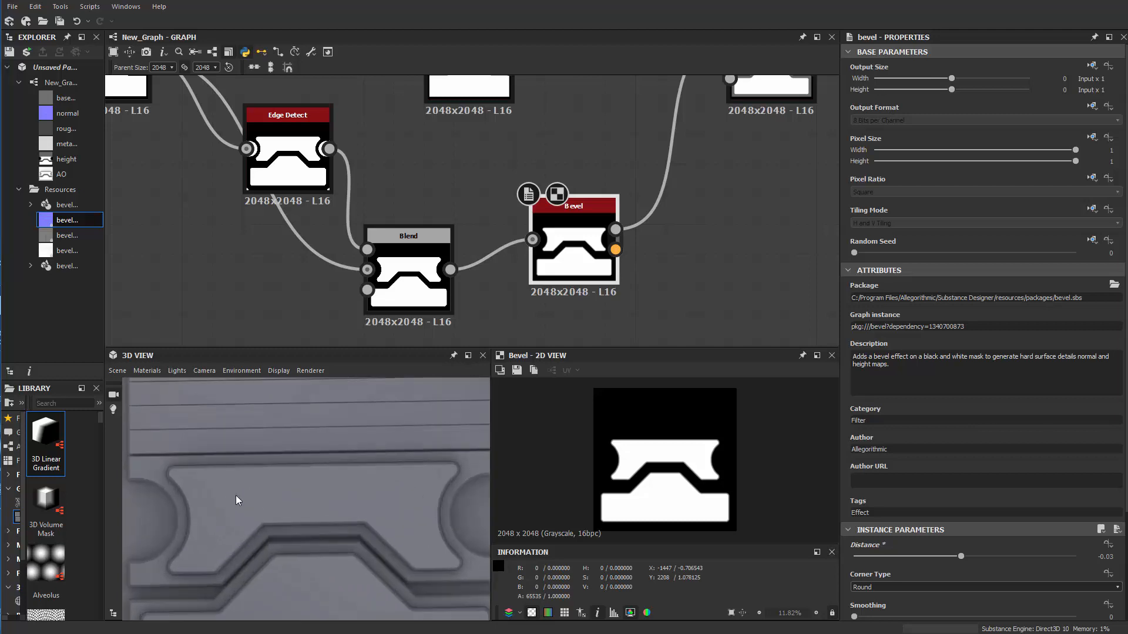
{"action": "scroll", "coordinate": [237, 517], "scroll_direction": "down", "scroll_amount": 2}
Step: Add a Gradient Linear 1 node in the empty graph area above the main blend chain
{"action": "scroll", "coordinate": [383, 199], "scroll_direction": "down", "scroll_amount": 3}
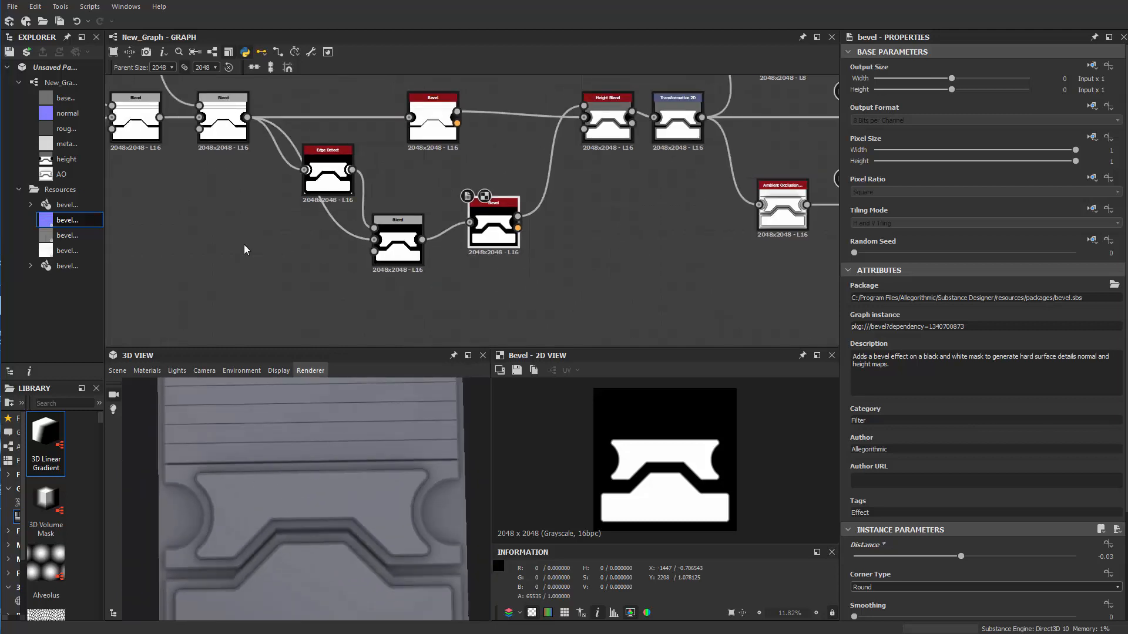
{"action": "scroll", "coordinate": [244, 249], "scroll_direction": "down", "scroll_amount": 2}
{"action": "middle_click_drag", "start_coordinate": [325, 142], "coordinate": [365, 202]}
{"action": "key", "text": "space"}
{"action": "type", "text": "gra"}
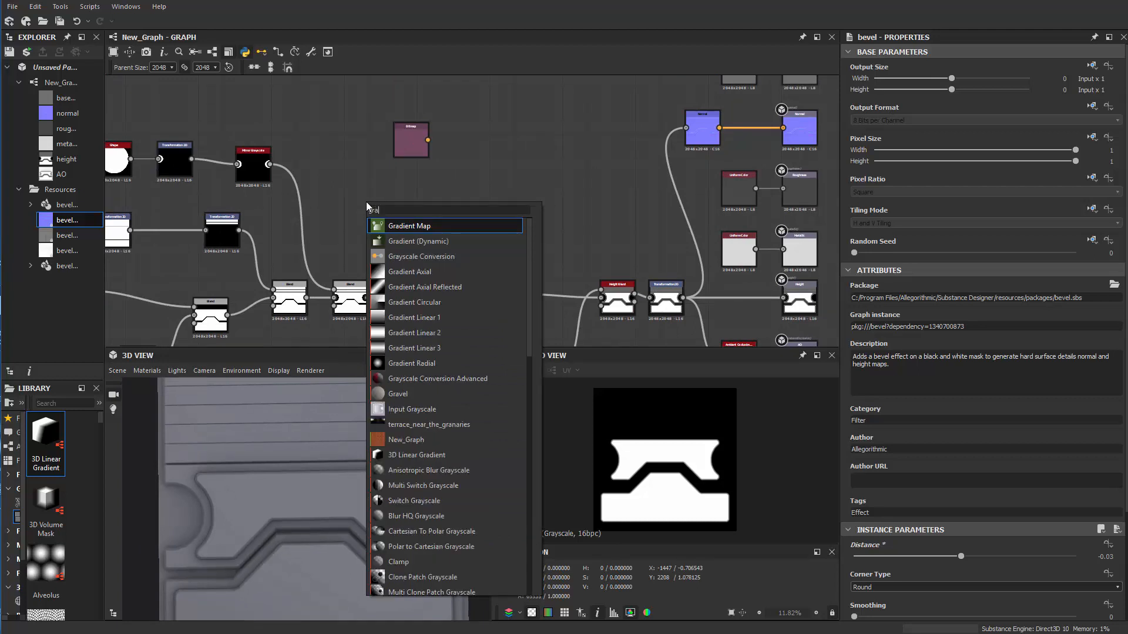
{"action": "key", "text": "Down"}
{"action": "key", "text": "Down"}
{"action": "key", "text": "Down"}
{"action": "key", "text": "Down"}
{"action": "key", "text": "Down"}
{"action": "key", "text": "Down"}
{"action": "key", "text": "Down"}
{"action": "key", "text": "Down"}
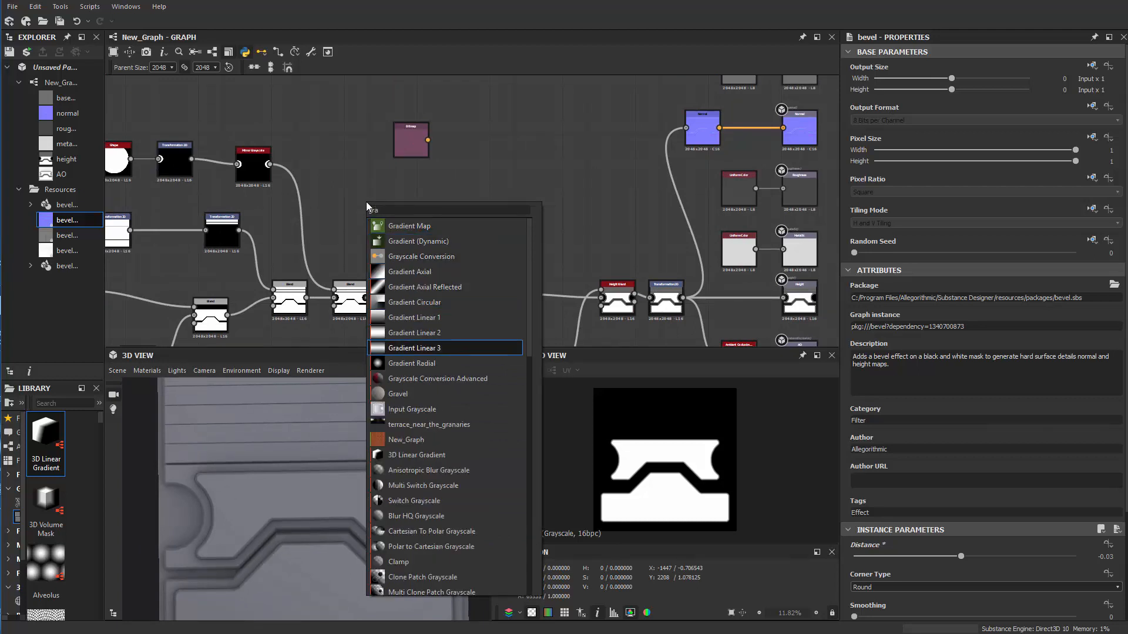
{"action": "key", "text": "Up"}
{"action": "key", "text": "Up"}
{"action": "key", "text": "Up"}
{"action": "key", "text": "Down"}
{"action": "key", "text": "Return"}
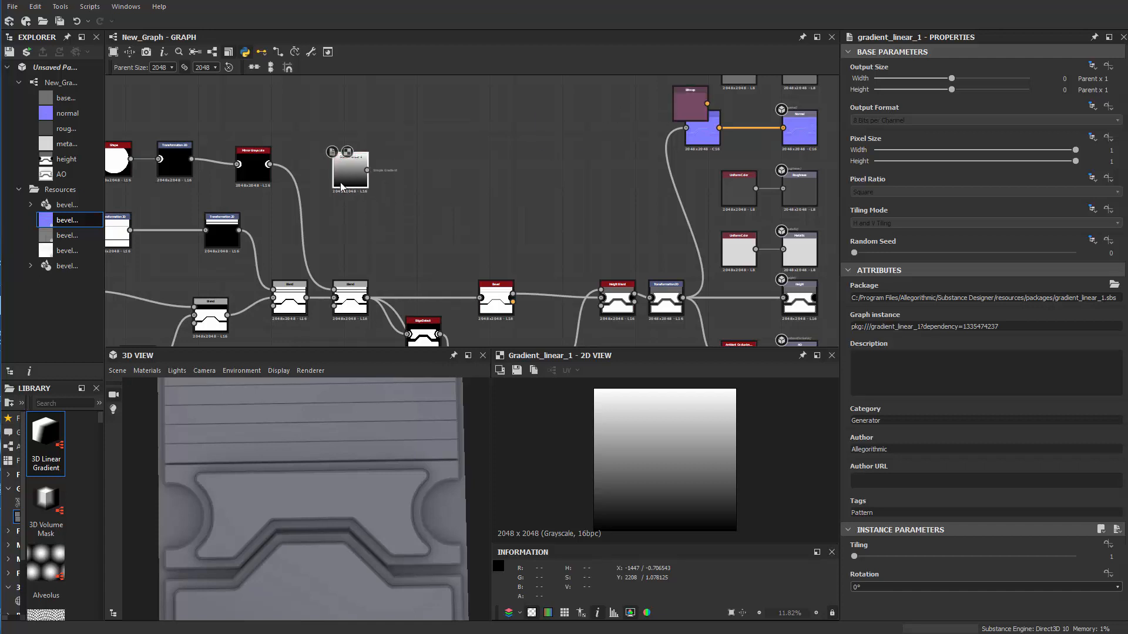
Step: Set the Gradient Linear 1 node's Rotation to 90°
{"action": "middle_click_drag", "start_coordinate": [477, 153], "coordinate": [516, 152]}
{"action": "left_click", "coordinate": [881, 588]}
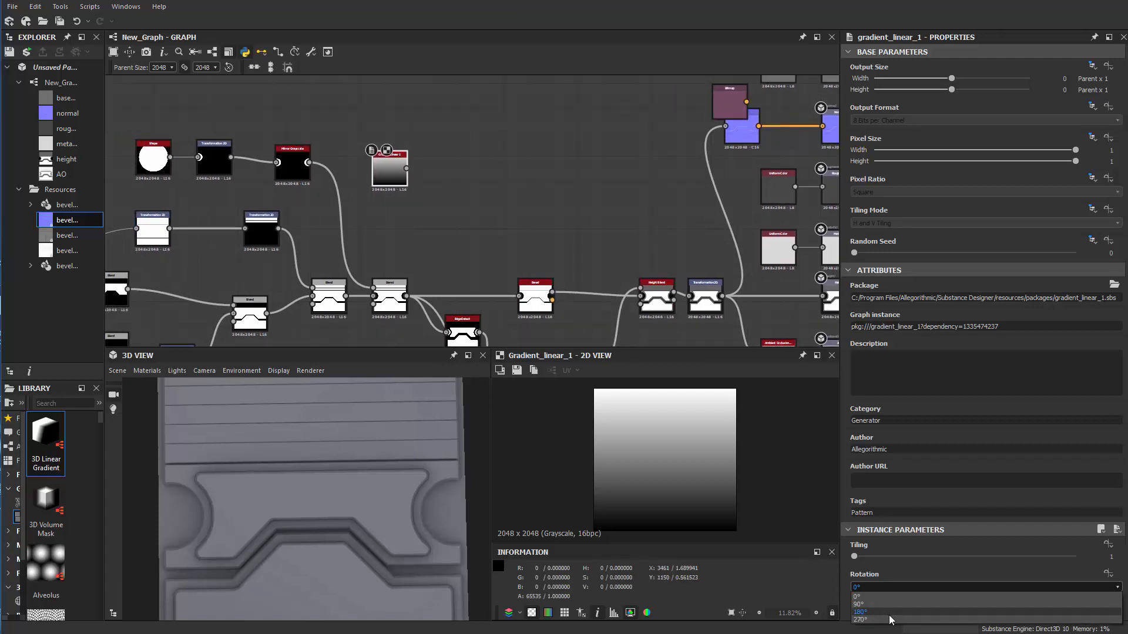
{"action": "left_click", "coordinate": [858, 604]}
Step: Add a Transformation 2D node fed by the linear gradient and halve its scale twice
{"action": "scroll", "coordinate": [432, 224], "scroll_direction": "up", "scroll_amount": 2}
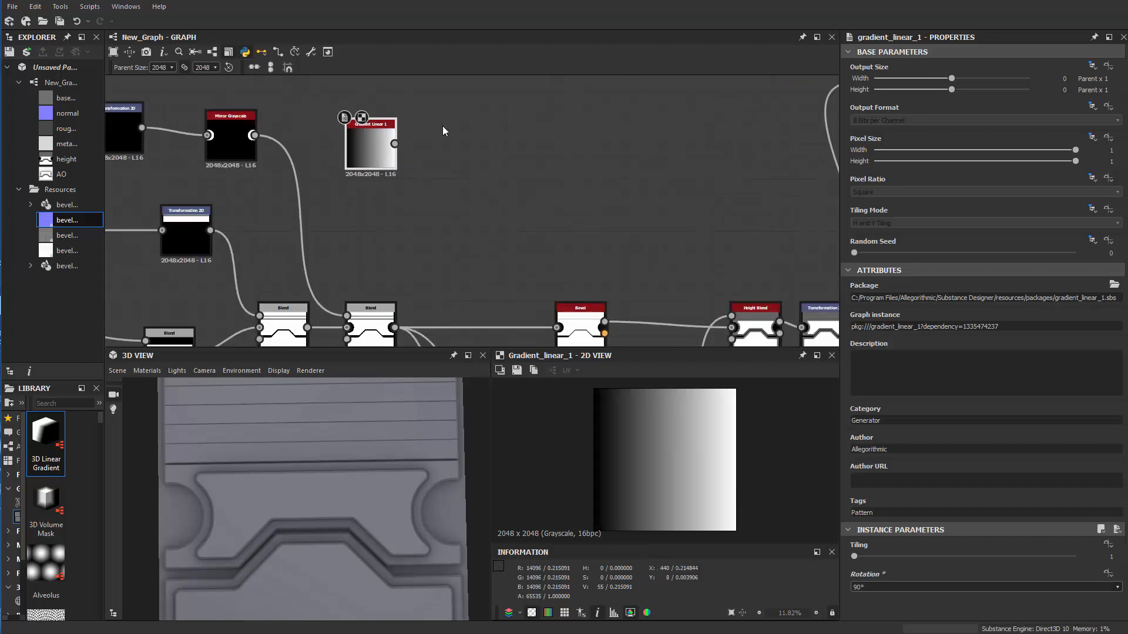
{"action": "key", "text": "space"}
{"action": "type", "text": "tr"}
{"action": "left_click", "coordinate": [509, 181]}
{"action": "left_click_drag", "start_coordinate": [395, 143], "coordinate": [445, 155]}
{"action": "scroll", "coordinate": [595, 407], "scroll_direction": "down", "scroll_amount": 1}
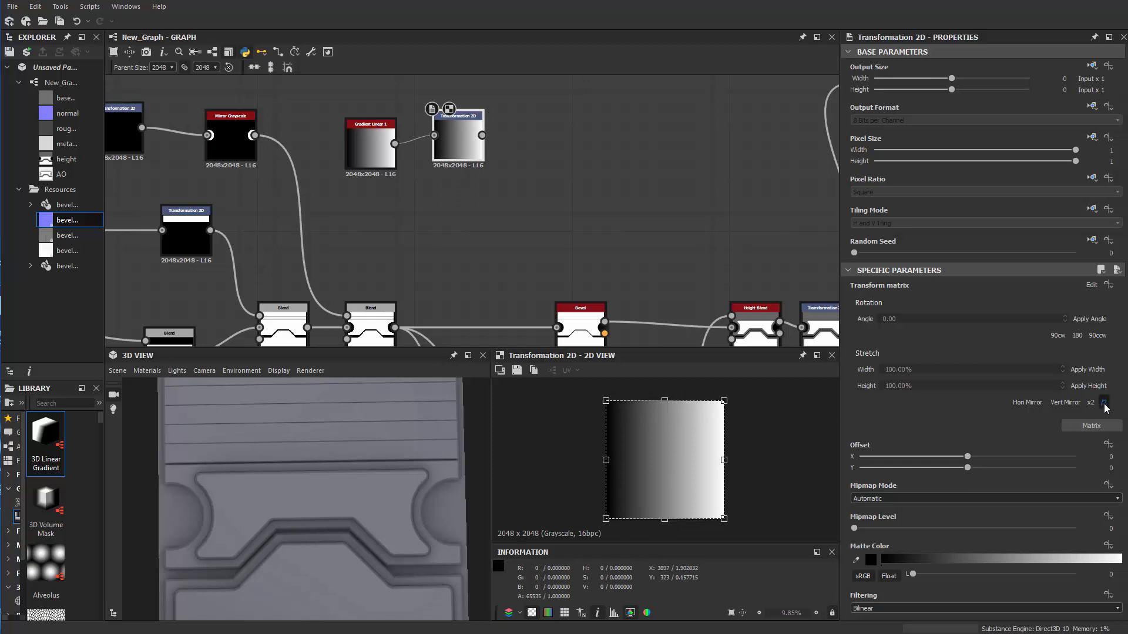
{"action": "left_click", "coordinate": [1103, 403]}
{"action": "left_click", "coordinate": [1104, 403]}
Step: Override the Gradient Linear 1 node's inherited Tiling Mode with No Tiling
{"action": "left_click", "coordinate": [364, 169]}
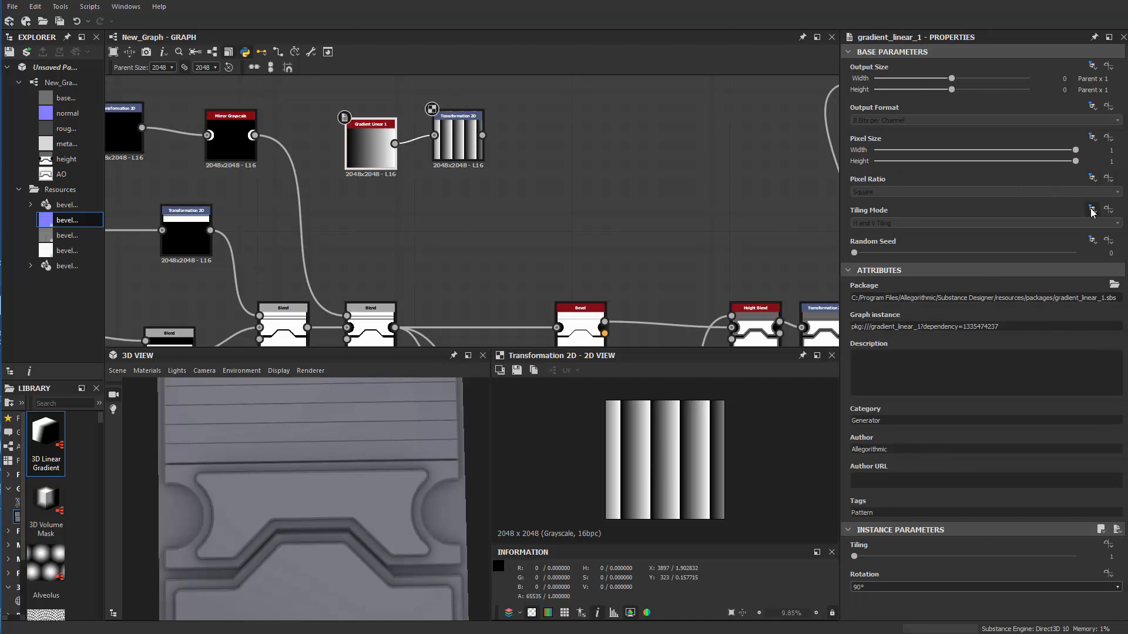
{"action": "left_click", "coordinate": [1101, 241]}
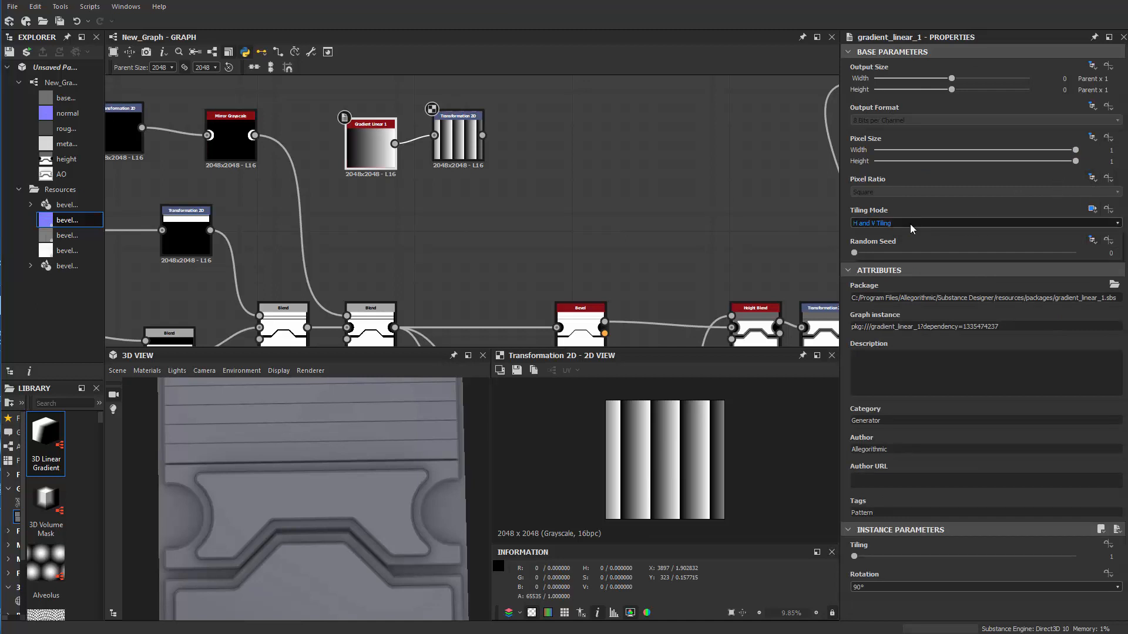
{"action": "left_click", "coordinate": [909, 224]}
{"action": "left_click", "coordinate": [886, 233]}
{"action": "scroll", "coordinate": [525, 203], "scroll_direction": "up", "scroll_amount": 1}
{"action": "left_click", "coordinate": [447, 147]}
{"action": "mouse_move", "coordinate": [449, 151]}
{"action": "left_mouse_down"}
{"action": "mouse_move", "coordinate": [450, 161]}
{"action": "mouse_move", "coordinate": [448, 151]}
{"action": "left_mouse_up"}
{"action": "double_click", "coordinate": [344, 154]}
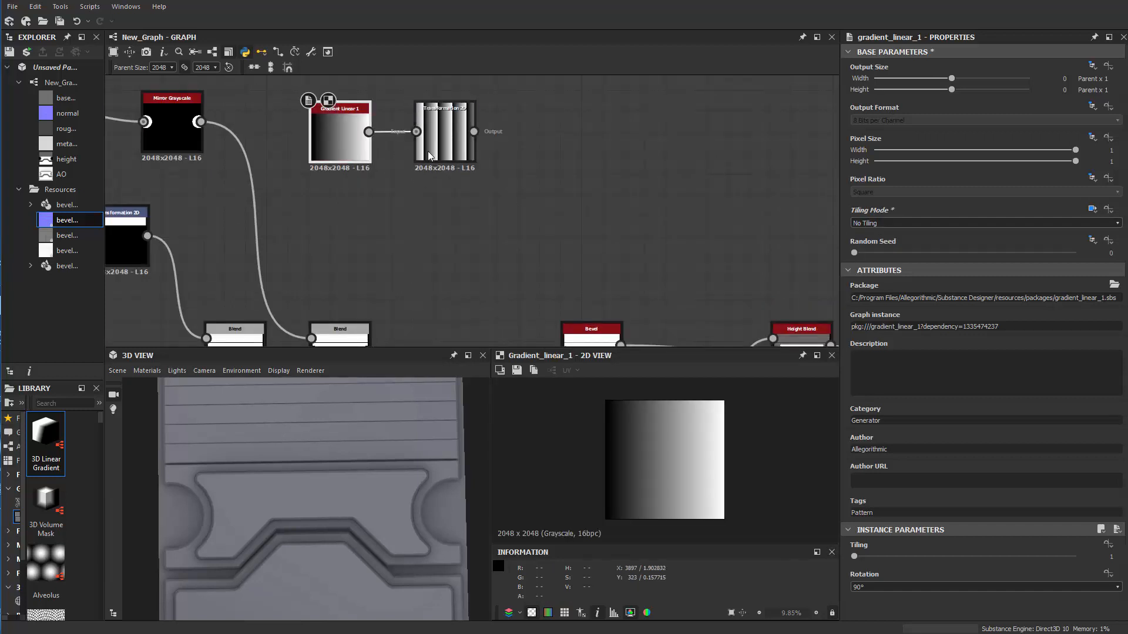
Step: Set the gradient's Transformation 2D to No Tiling and shift the scaled gradient to the image's left edge, Offset X about -1.5
{"action": "double_click", "coordinate": [446, 154]}
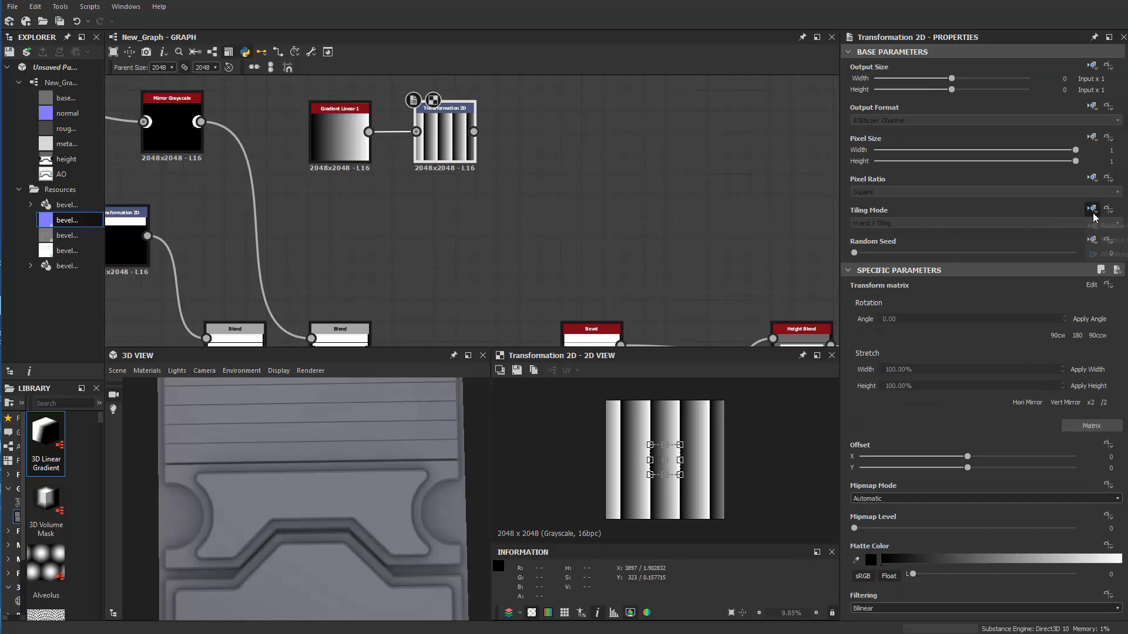
{"action": "left_click", "coordinate": [1106, 254]}
{"action": "left_click", "coordinate": [881, 223]}
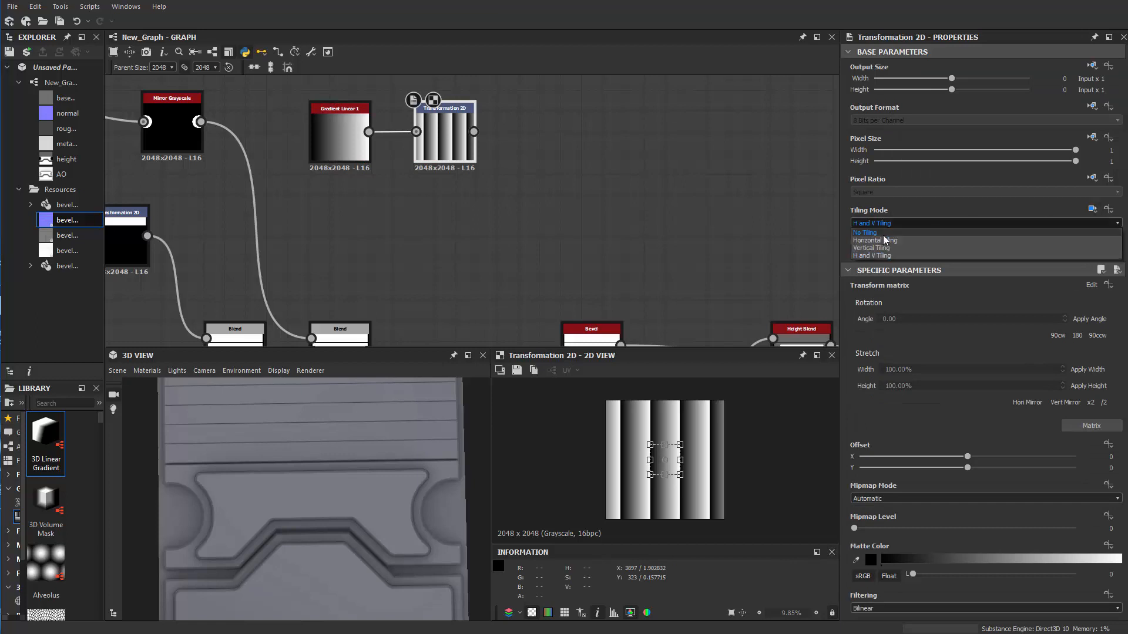
{"action": "left_click", "coordinate": [886, 239]}
{"action": "left_click", "coordinate": [450, 165]}
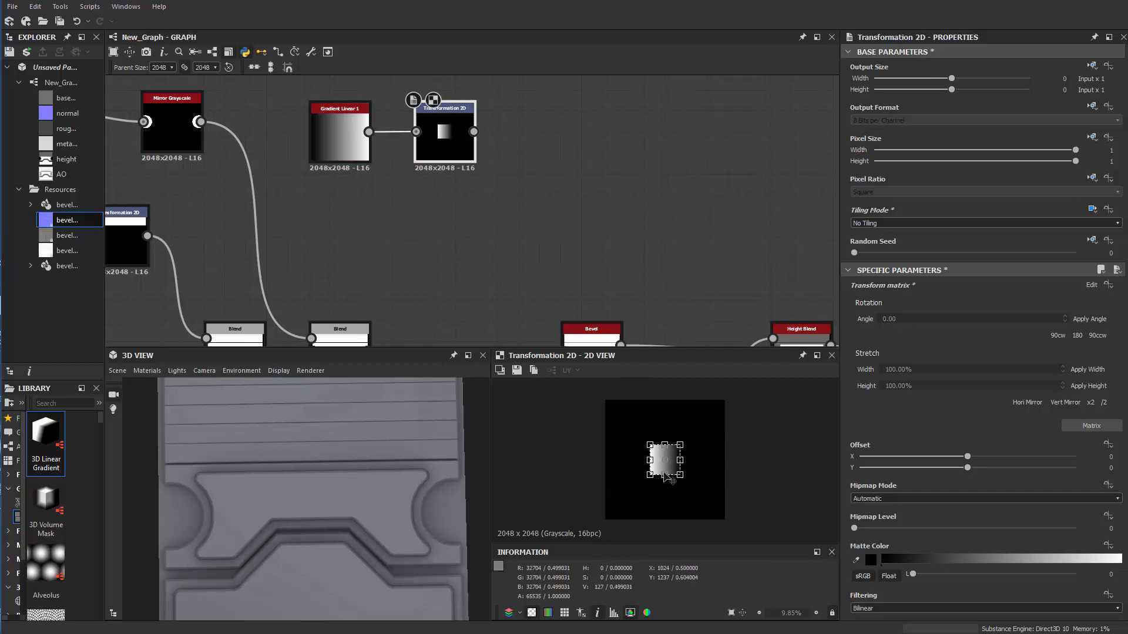
{"action": "left_click_drag", "start_coordinate": [666, 476], "coordinate": [618, 477]}
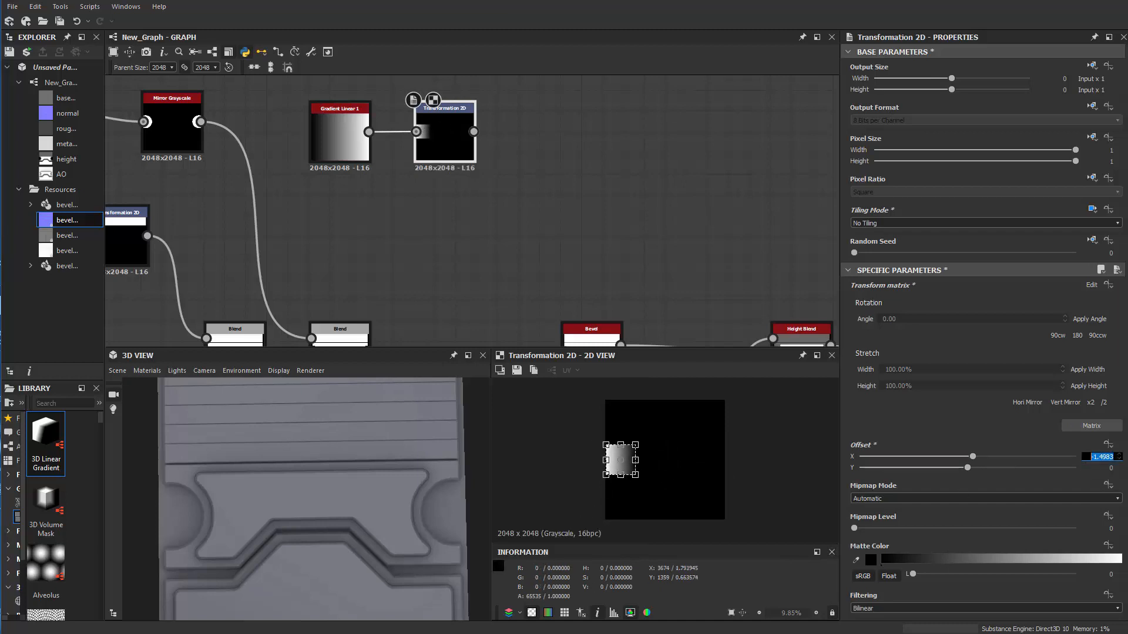
Step: Set the gradient Transformation 2D node's Offset X to exactly -1.5
{"action": "type", "text": "-1"}
{"action": "key", "text": "Return"}
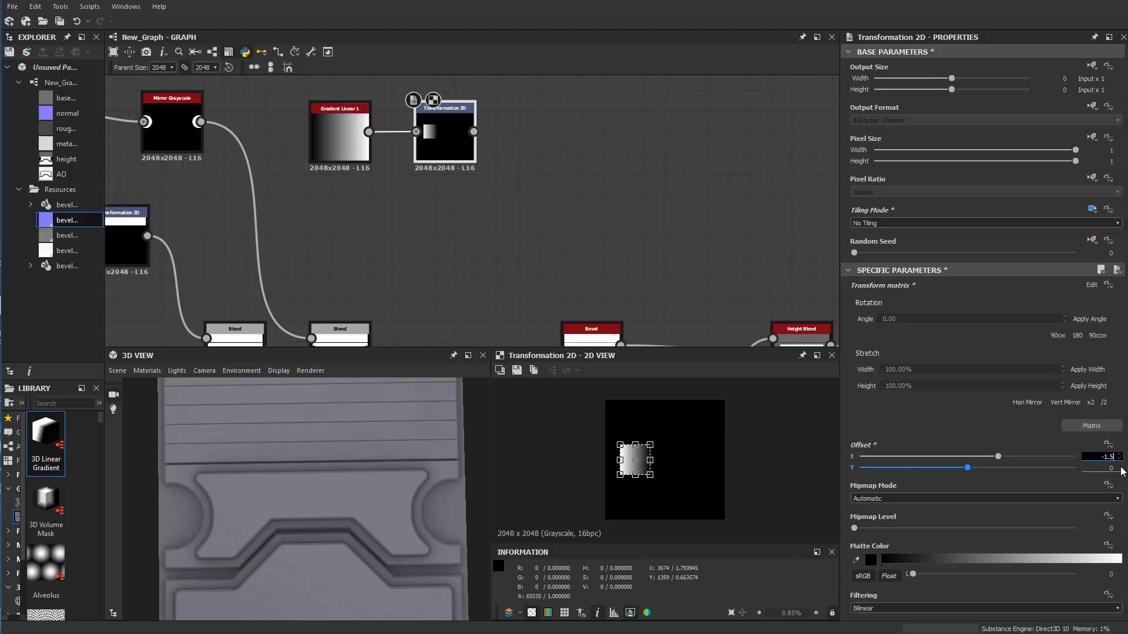
{"action": "key", "text": "Return"}
Step: Add a Mirror Grayscale node fed by the gradient's Transformation 2D and align it beside that node
{"action": "scroll", "coordinate": [560, 241], "scroll_direction": "down", "scroll_amount": 1}
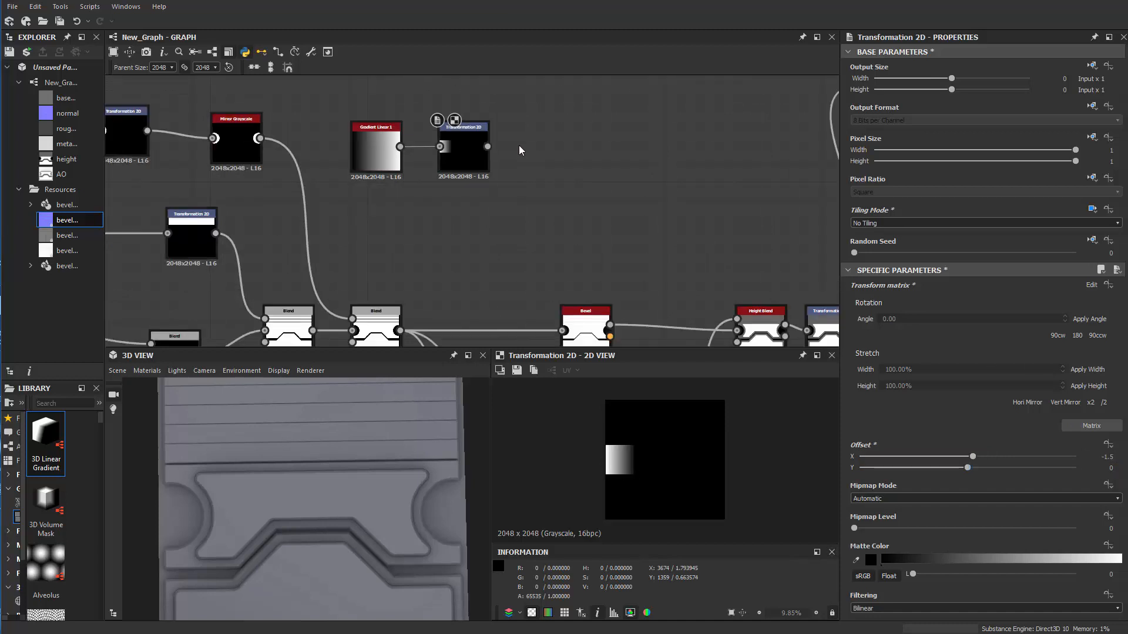
{"action": "key", "text": "space"}
{"action": "type", "text": "mi"}
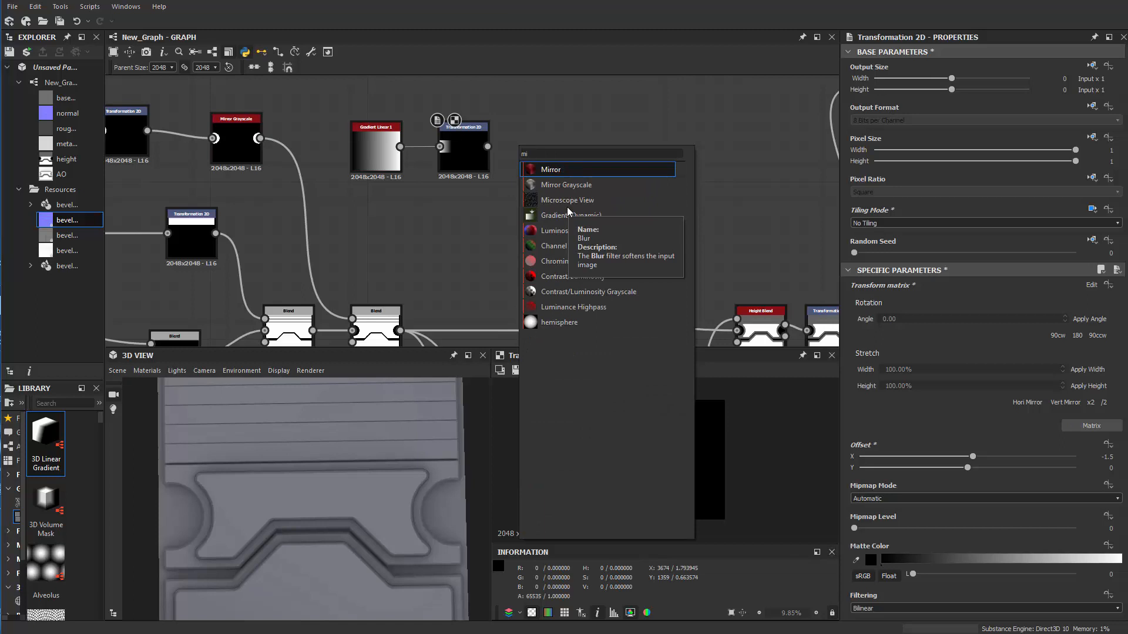
{"action": "key", "text": "Down"}
{"action": "key", "text": "Return"}
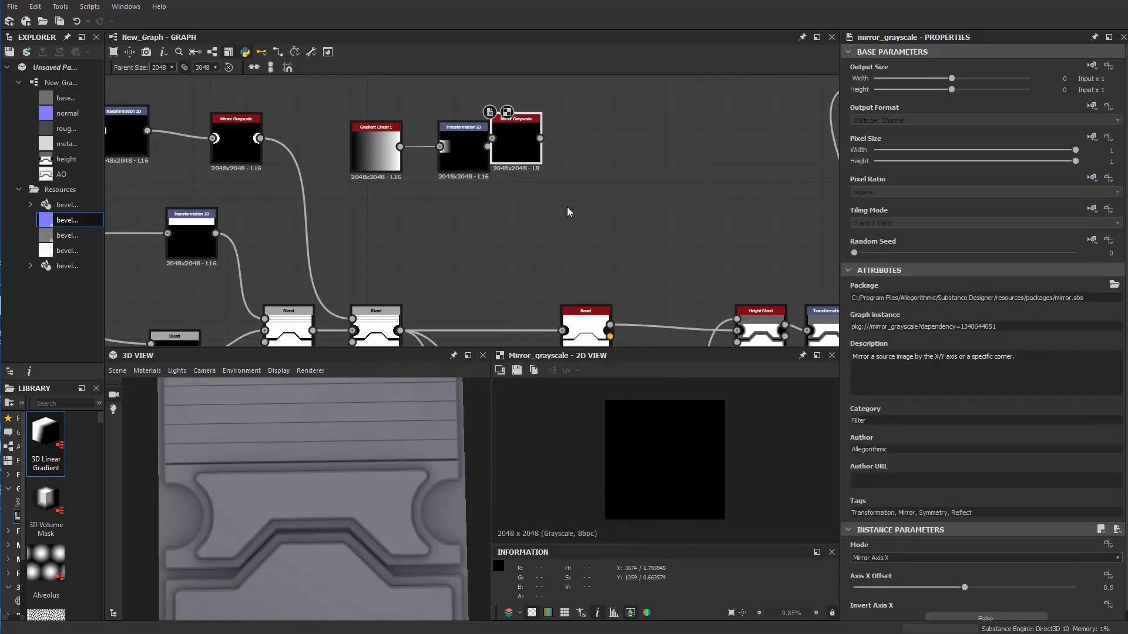
{"action": "mouse_move", "coordinate": [522, 147]}
{"action": "left_mouse_down"}
{"action": "mouse_move", "coordinate": [548, 165]}
{"action": "mouse_move", "coordinate": [525, 156]}
{"action": "left_mouse_up"}
{"action": "left_click_drag", "start_coordinate": [532, 160], "coordinate": [531, 155]}
{"action": "scroll", "coordinate": [532, 155], "scroll_direction": "up", "scroll_amount": 2}
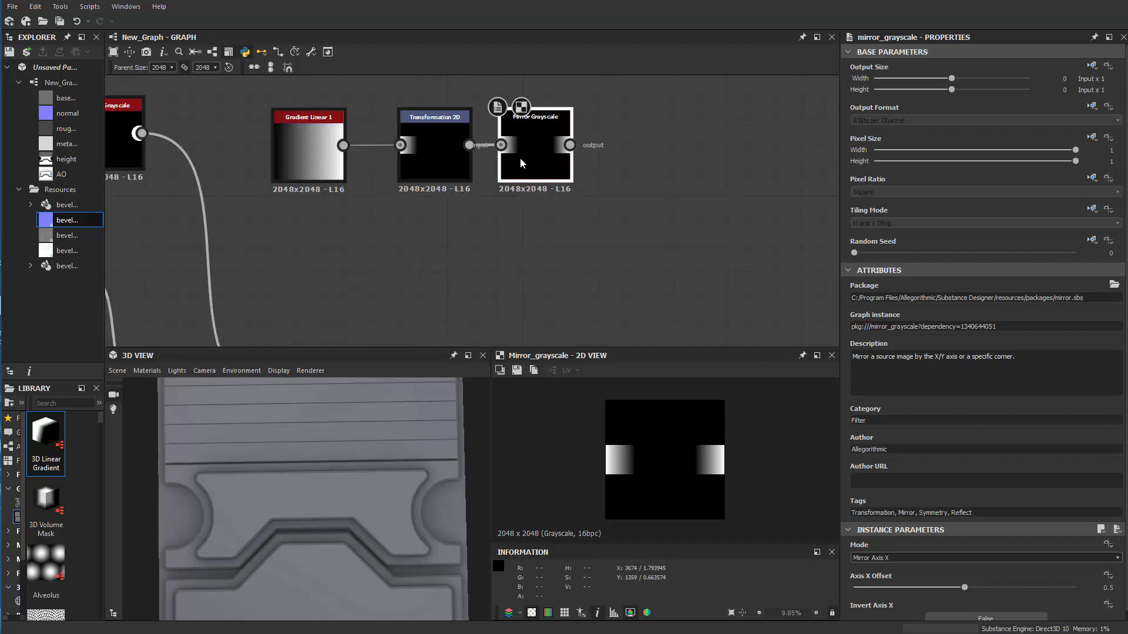
Step: Set the gradient Transformation 2D node's Matte Color to white
{"action": "scroll", "coordinate": [940, 422], "scroll_direction": "down", "scroll_amount": 1}
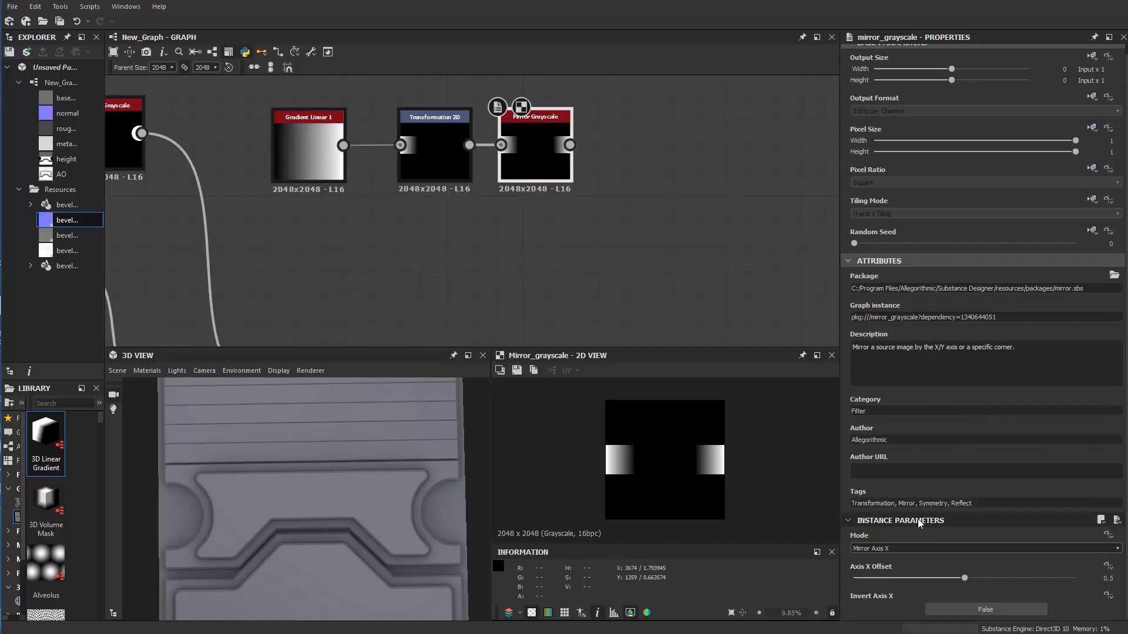
{"action": "left_click", "coordinate": [449, 163]}
{"action": "left_click_drag", "start_coordinate": [914, 576], "coordinate": [1082, 576]}
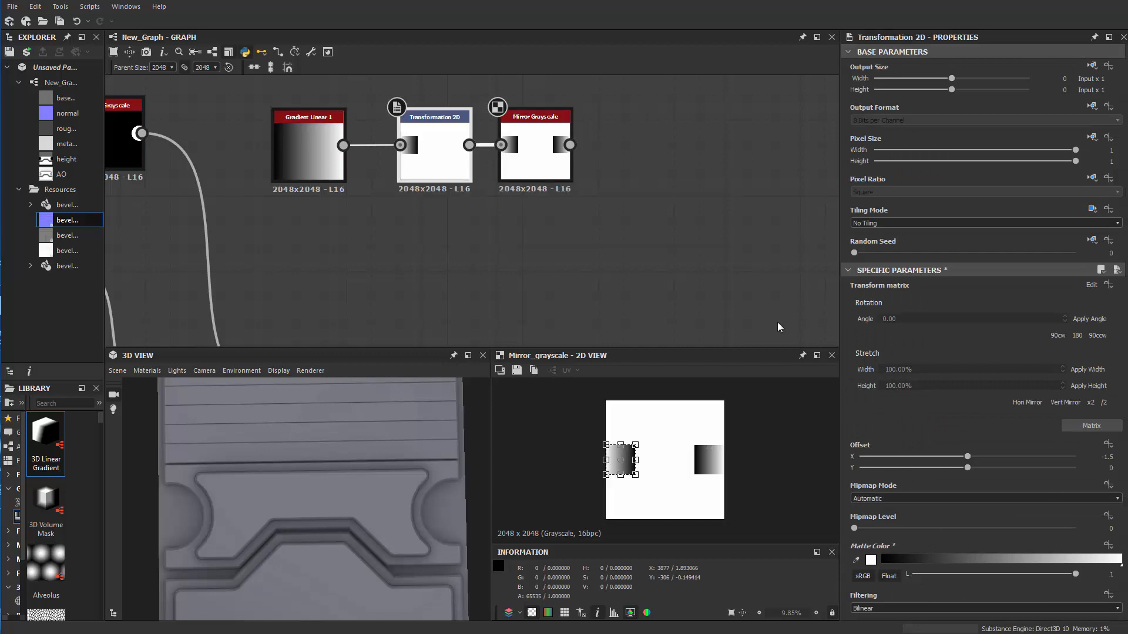
Step: Rearrange the Bevel, Height Blend and mirrored gradient nodes so the gradient chain sits just above the Height Blend
{"action": "scroll", "coordinate": [675, 235], "scroll_direction": "down", "scroll_amount": 2}
{"action": "middle_click_drag", "start_coordinate": [662, 216], "coordinate": [658, 137]}
{"action": "mouse_move", "coordinate": [604, 213]}
{"action": "middle_mouse_down"}
{"action": "mouse_move", "coordinate": [610, 193]}
{"action": "mouse_move", "coordinate": [611, 232]}
{"action": "mouse_move", "coordinate": [603, 196]}
{"action": "middle_mouse_up"}
{"action": "left_click_drag", "start_coordinate": [645, 262], "coordinate": [645, 258]}
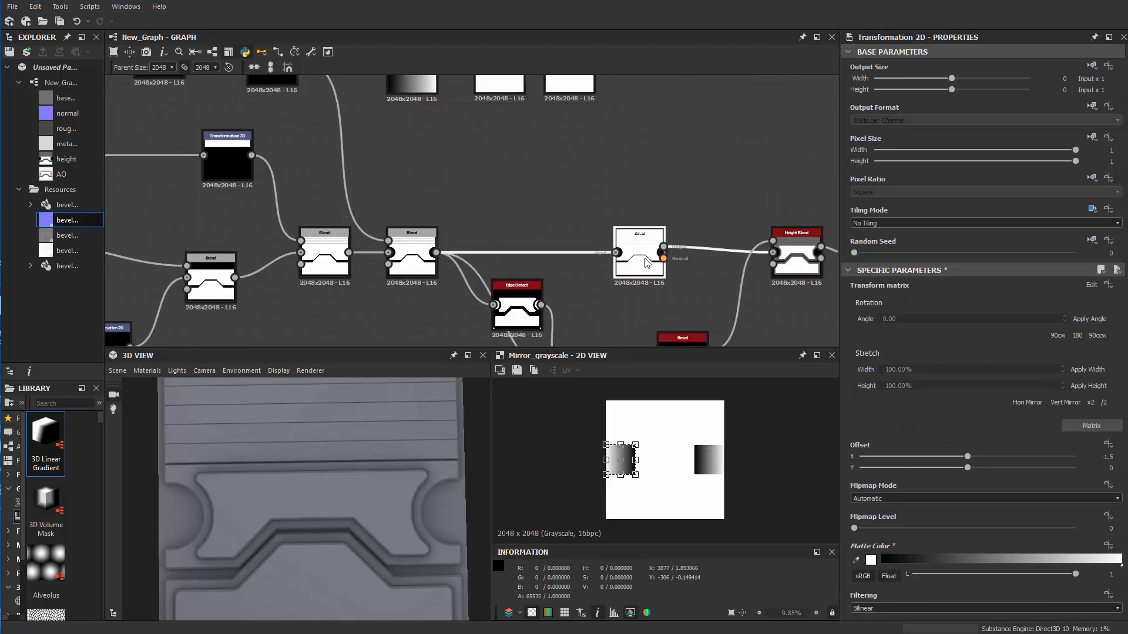
{"action": "middle_click_drag", "start_coordinate": [622, 222], "coordinate": [481, 202]}
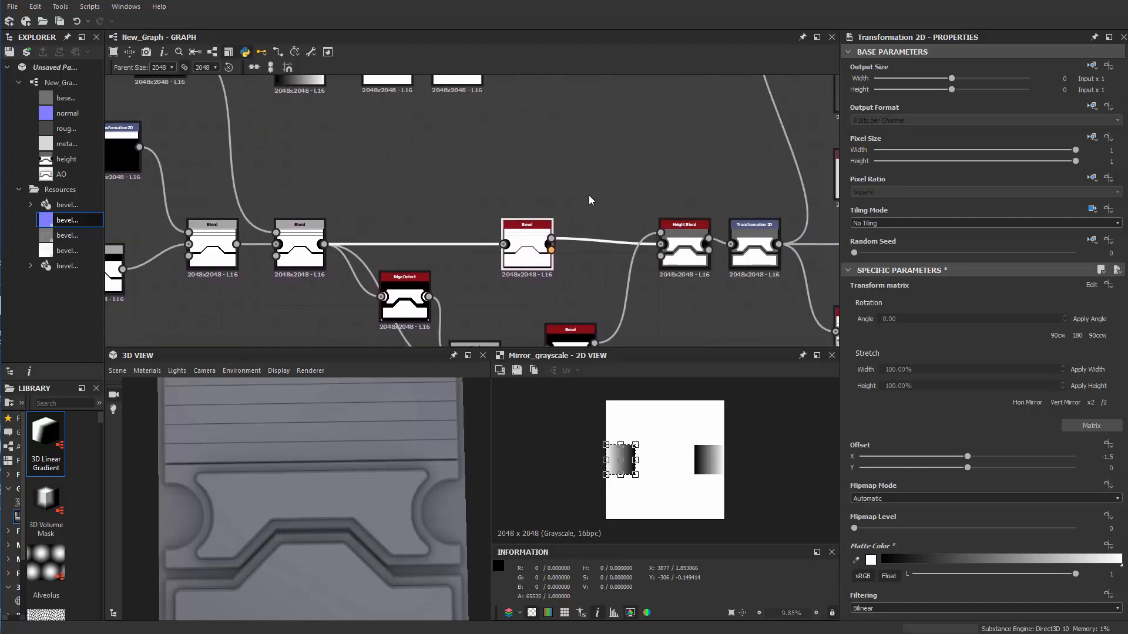
{"action": "middle_click_drag", "start_coordinate": [604, 192], "coordinate": [592, 178]}
{"action": "left_click", "coordinate": [676, 238]}
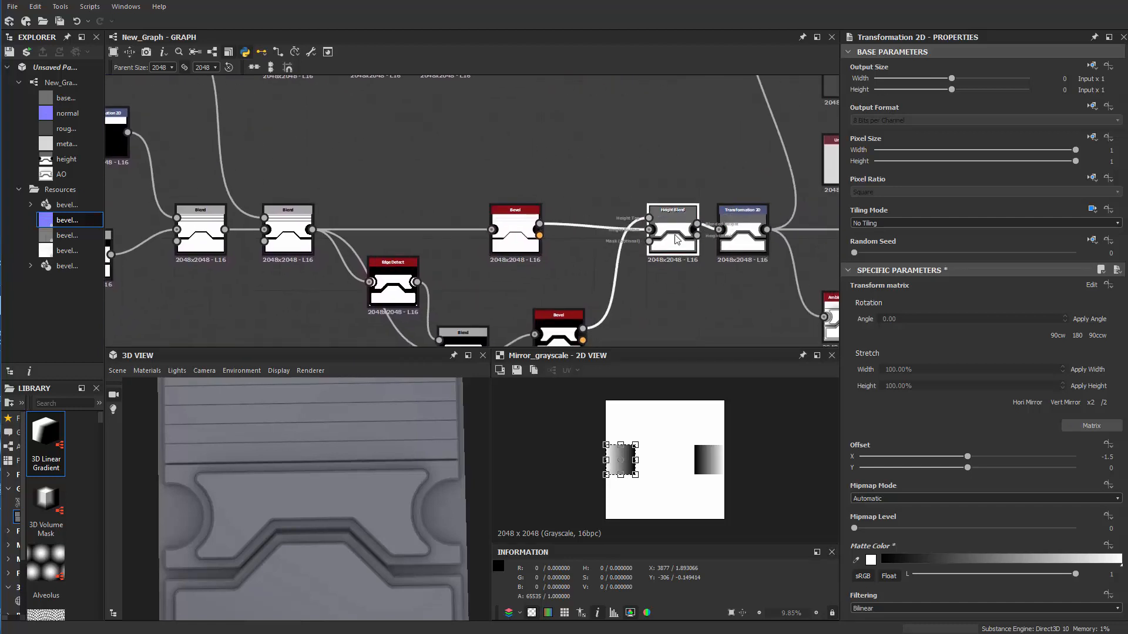
{"action": "left_click_drag", "start_coordinate": [670, 240], "coordinate": [622, 239]}
{"action": "scroll", "coordinate": [510, 292], "scroll_direction": "down", "scroll_amount": 2}
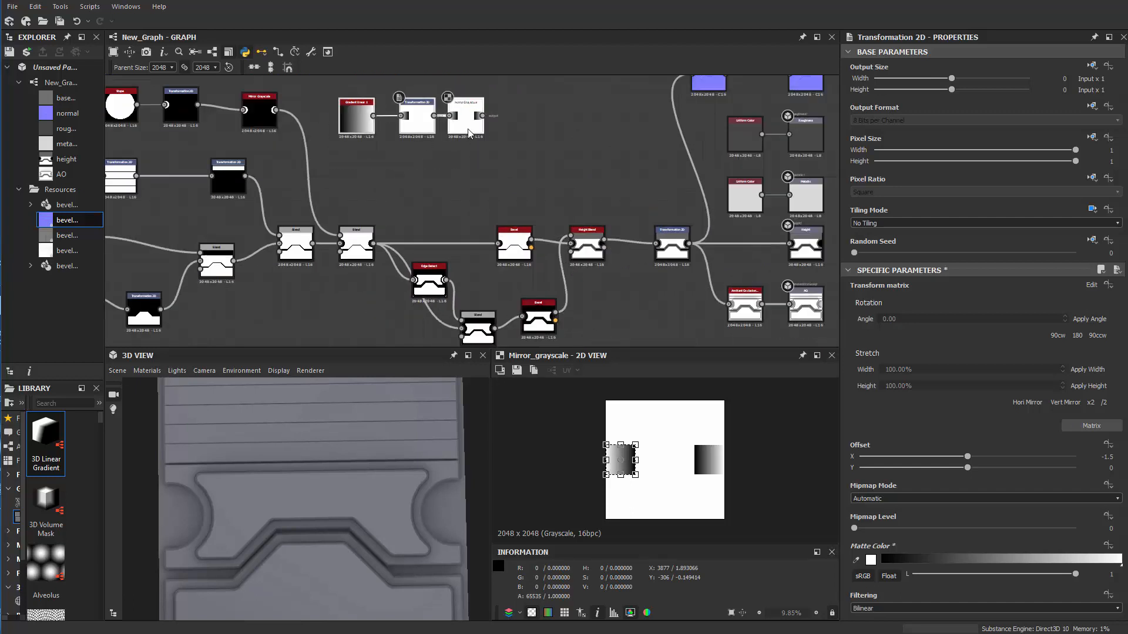
{"action": "left_click_drag", "start_coordinate": [468, 130], "coordinate": [578, 184]}
Step: Insert a Blend node between Height Blend and the final Transformation 2D, with the Mirror Grayscale as foreground and Height Blend as background
{"action": "scroll", "coordinate": [578, 184], "scroll_direction": "up", "scroll_amount": 2}
{"action": "middle_click_drag", "start_coordinate": [614, 204], "coordinate": [588, 190]}
{"action": "left_click", "coordinate": [623, 203]}
{"action": "key", "text": "space"}
{"action": "type", "text": "b"}
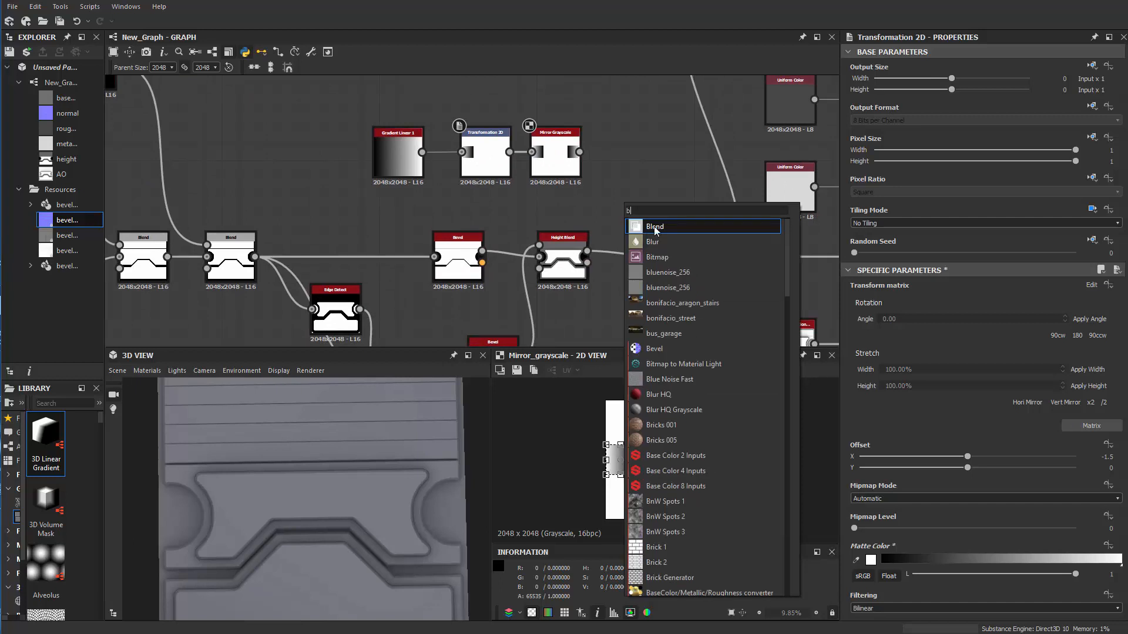
{"action": "left_click", "coordinate": [656, 227]}
{"action": "left_click_drag", "start_coordinate": [597, 203], "coordinate": [593, 204]}
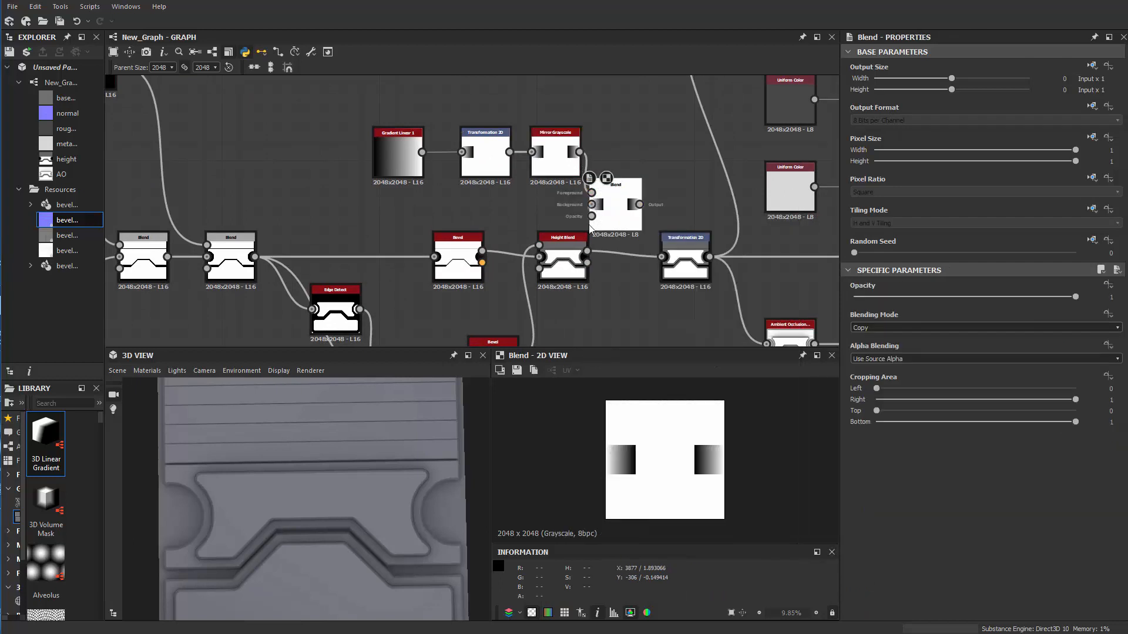
Step: Spread the graph out by moving the upstream nodes away from the final Transformation 2D and setting the new Blend node apart
{"action": "scroll", "coordinate": [622, 234], "scroll_direction": "down", "scroll_amount": 3}
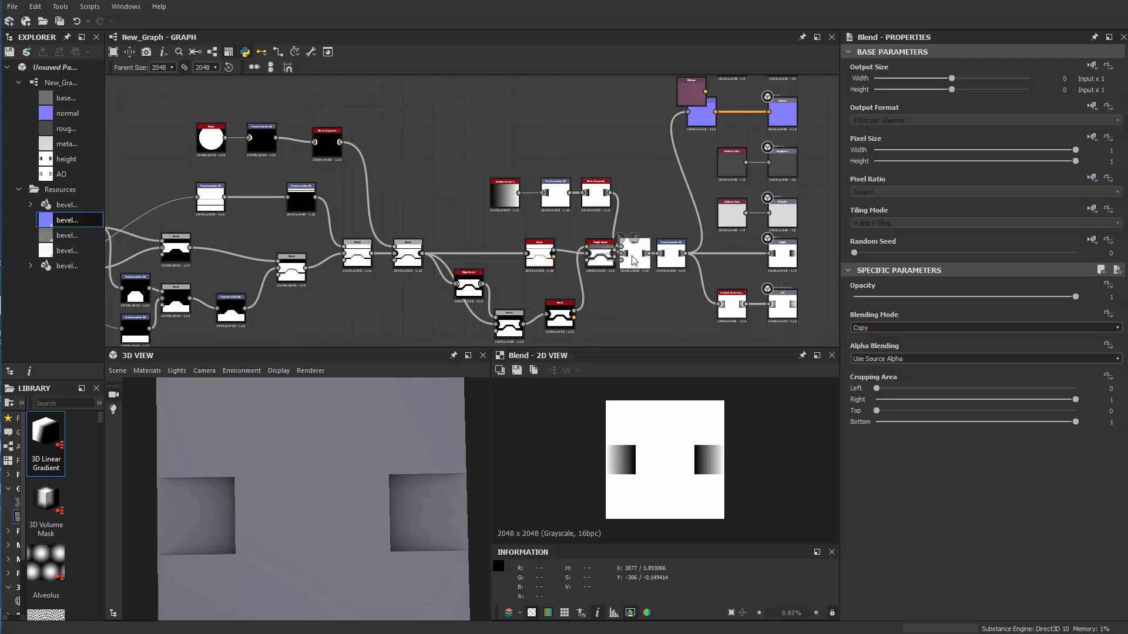
{"action": "scroll", "coordinate": [633, 260], "scroll_direction": "down", "scroll_amount": 3}
{"action": "left_click_drag", "start_coordinate": [224, 136], "coordinate": [608, 315]}
{"action": "scroll", "coordinate": [601, 244], "scroll_direction": "up", "scroll_amount": 4}
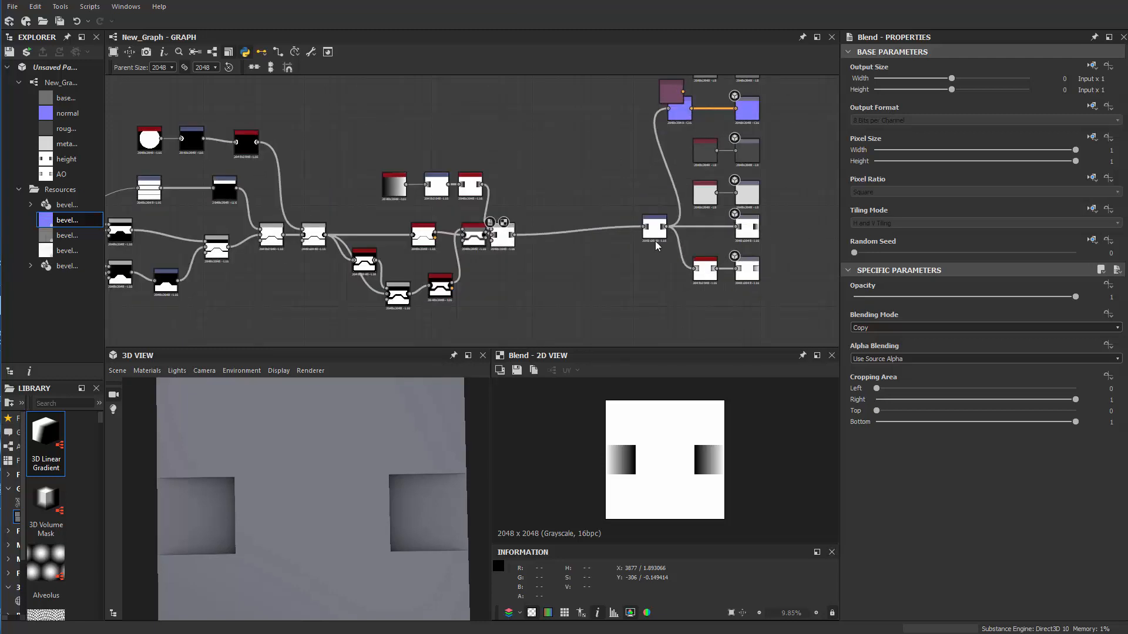
{"action": "scroll", "coordinate": [505, 253], "scroll_direction": "up", "scroll_amount": 4}
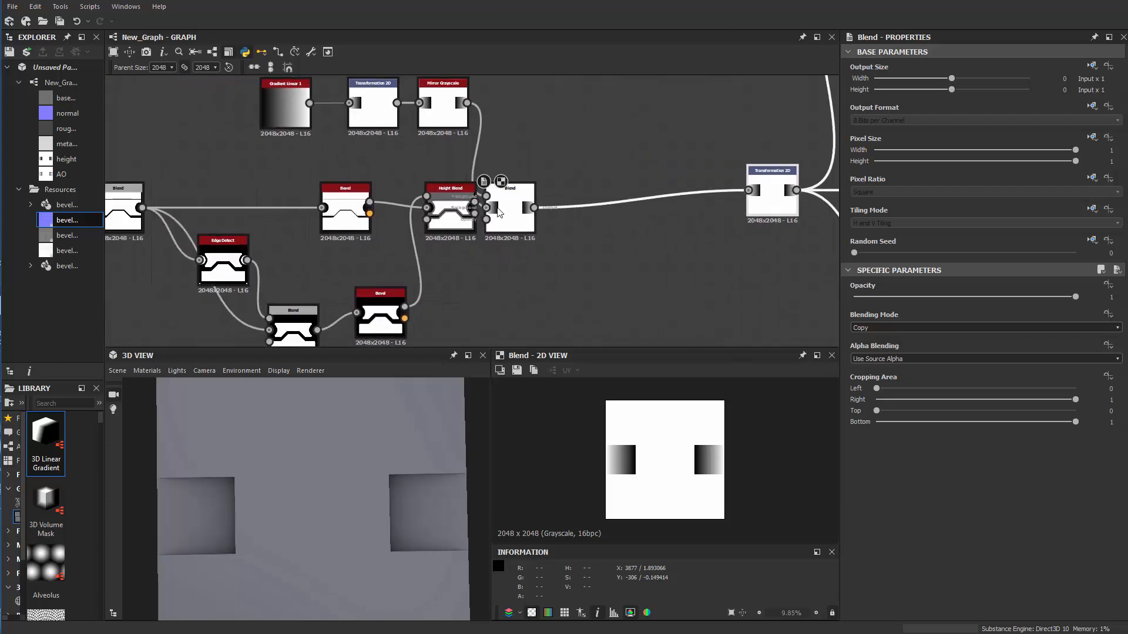
{"action": "left_click_drag", "start_coordinate": [499, 213], "coordinate": [556, 195]}
{"action": "scroll", "coordinate": [528, 200], "scroll_direction": "up", "scroll_amount": 3}
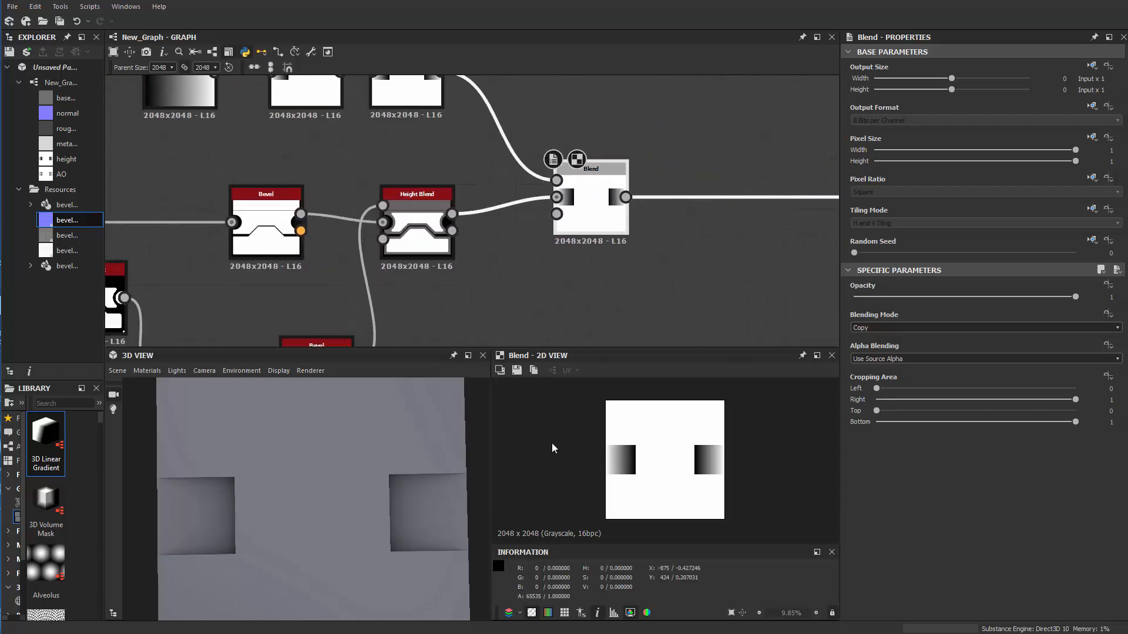
Step: Set the new Blend node's Blending Mode to Multiply
{"action": "scroll", "coordinate": [593, 197], "scroll_direction": "down", "scroll_amount": 1}
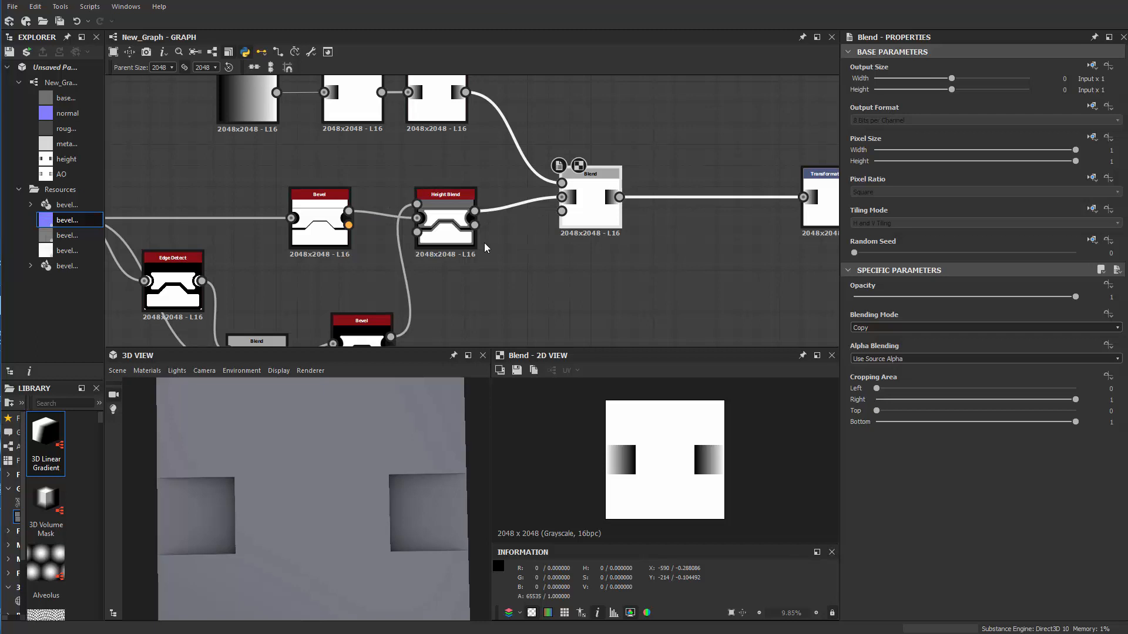
{"action": "scroll", "coordinate": [564, 261], "scroll_direction": "down", "scroll_amount": 3}
{"action": "scroll", "coordinate": [590, 259], "scroll_direction": "up", "scroll_amount": 3}
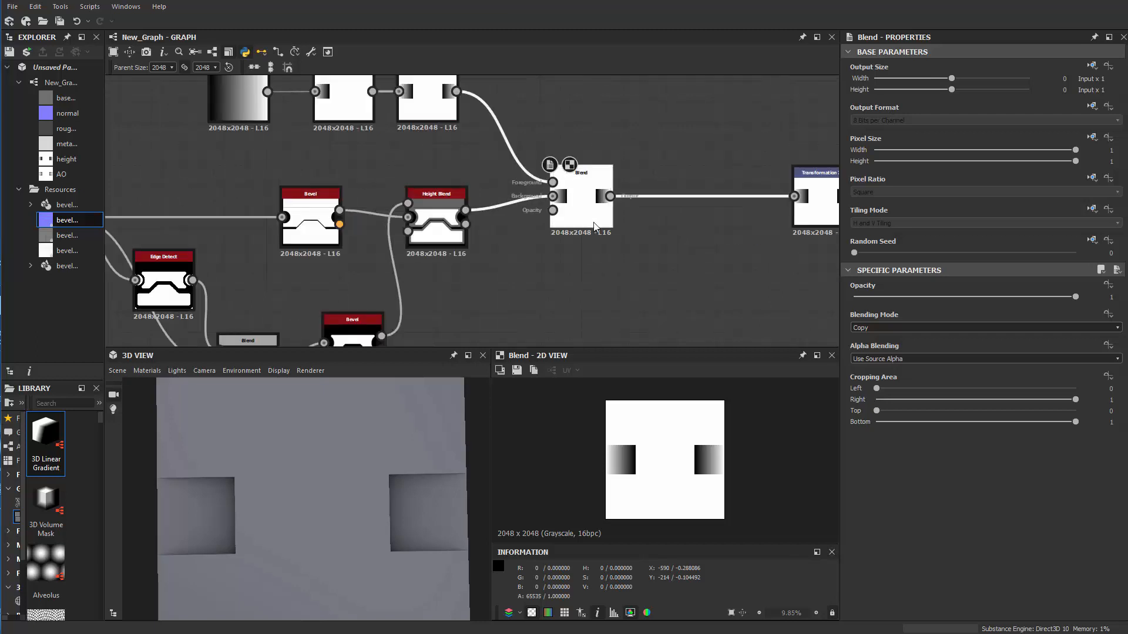
{"action": "left_click", "coordinate": [883, 328]}
{"action": "left_click", "coordinate": [880, 358]}
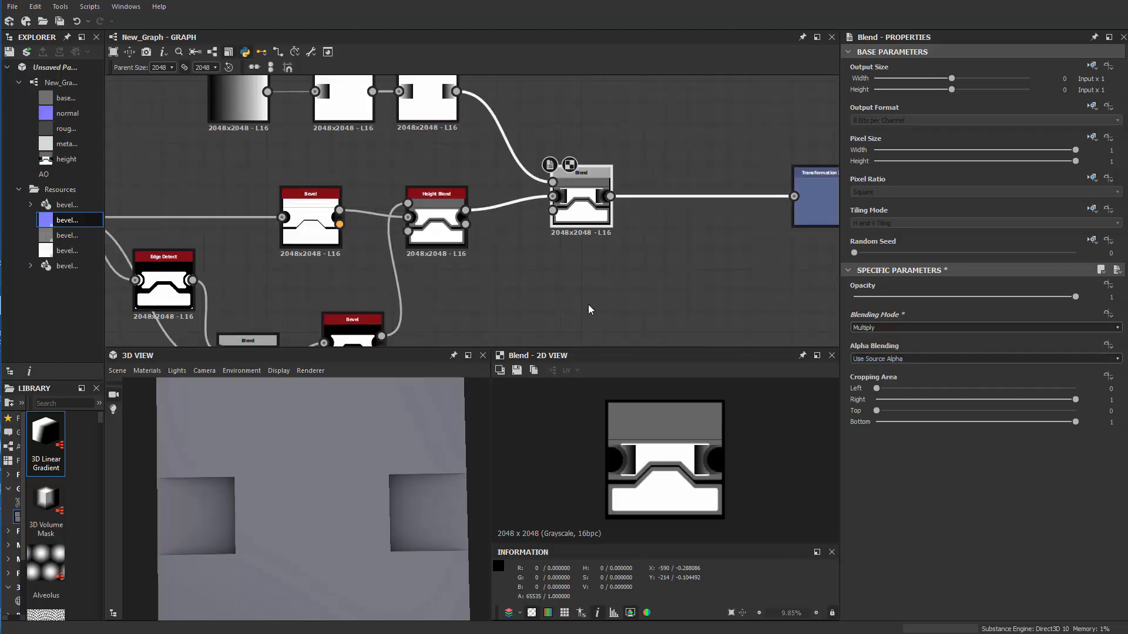
Step: Display the Blend result in the 2D view while opening the gradient's Transformation 2D for editing
{"action": "middle_click_drag", "start_coordinate": [503, 249], "coordinate": [597, 311]}
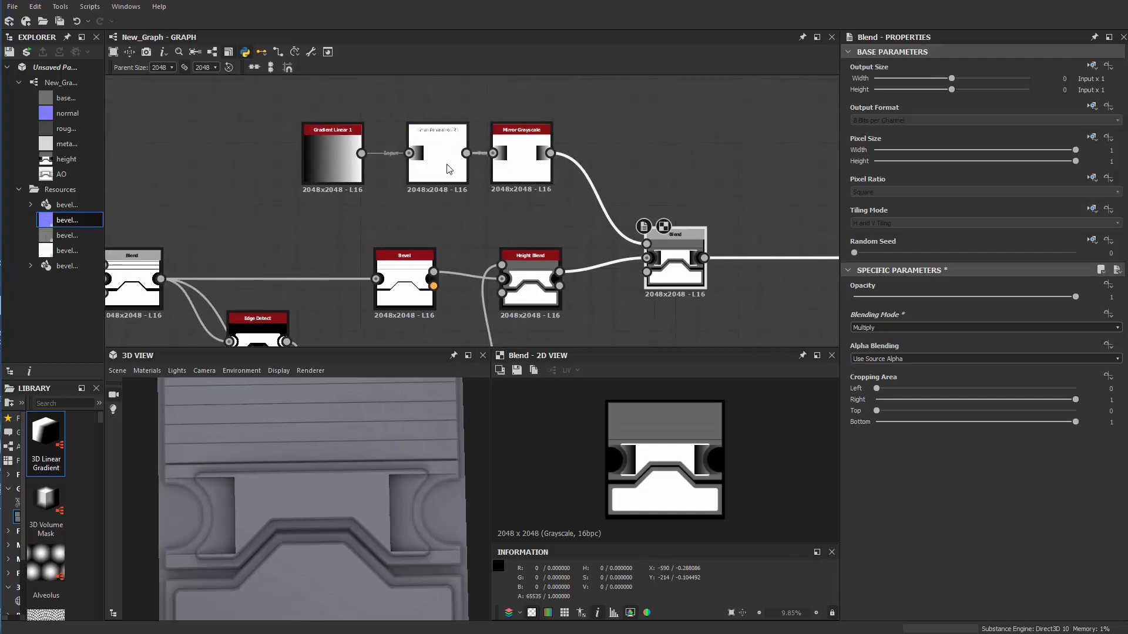
{"action": "double_click", "coordinate": [427, 165]}
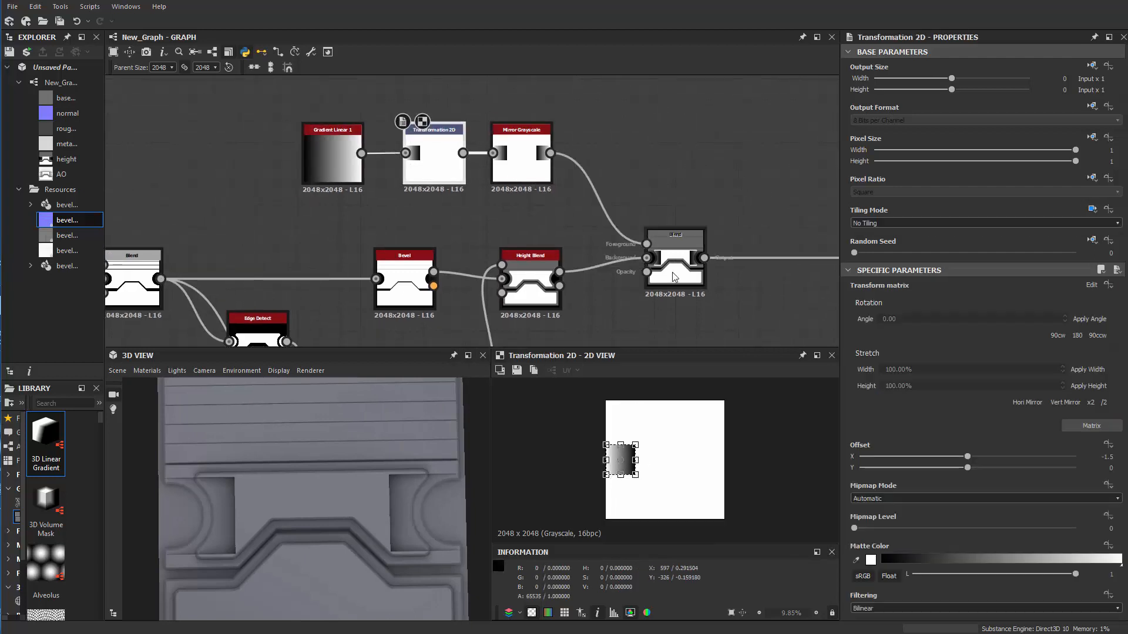
{"action": "double_click", "coordinate": [674, 279]}
{"action": "double_click", "coordinate": [435, 176]}
{"action": "scroll", "coordinate": [605, 441], "scroll_direction": "up", "scroll_amount": 3}
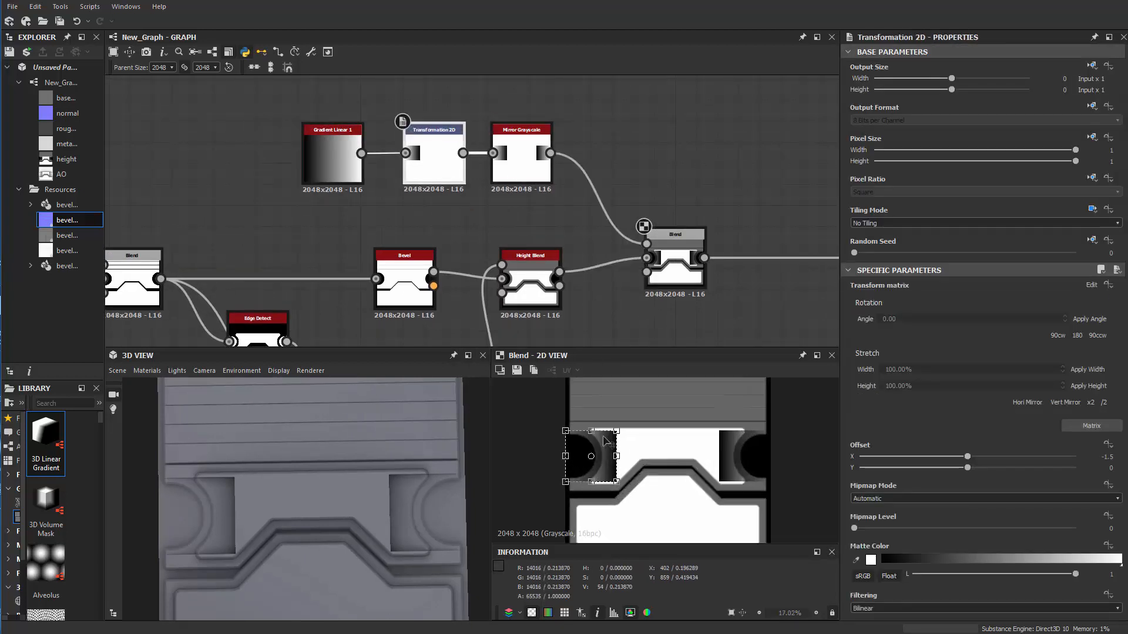
Step: Shrink the gradient patch and place it inside the raised plate beside the half-circle cutout, Offset about X -3.29, Y -0.62
{"action": "left_click_drag", "start_coordinate": [591, 430], "coordinate": [640, 451]}
{"action": "scroll", "coordinate": [621, 448], "scroll_direction": "up", "scroll_amount": 5}
{"action": "scroll", "coordinate": [635, 454], "scroll_direction": "down", "scroll_amount": 1}
Step: Examine the panel with its two gradient recesses in the 3D view and review the node graph feeding it
{"action": "scroll", "coordinate": [365, 492], "scroll_direction": "down", "scroll_amount": 3}
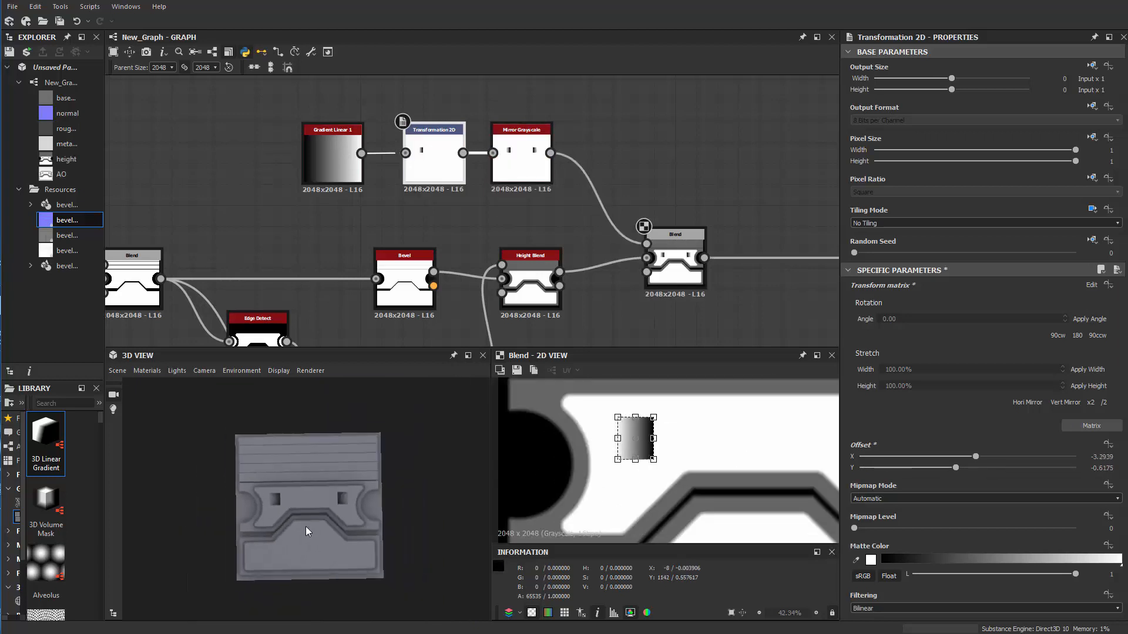
{"action": "left_click_drag", "start_coordinate": [306, 526], "coordinate": [370, 475]}
{"action": "scroll", "coordinate": [357, 526], "scroll_direction": "up", "scroll_amount": 2}
{"action": "scroll", "coordinate": [341, 515], "scroll_direction": "down", "scroll_amount": 2}
{"action": "scroll", "coordinate": [399, 421], "scroll_direction": "up", "scroll_amount": 3}
{"action": "scroll", "coordinate": [348, 504], "scroll_direction": "up", "scroll_amount": 2}
{"action": "scroll", "coordinate": [260, 282], "scroll_direction": "down", "scroll_amount": 3}
{"action": "middle_click_drag", "start_coordinate": [398, 186], "coordinate": [558, 296]}
{"action": "scroll", "coordinate": [305, 228], "scroll_direction": "up", "scroll_amount": 1}
{"action": "scroll", "coordinate": [553, 240], "scroll_direction": "down", "scroll_amount": 2}
{"action": "middle_click_drag", "start_coordinate": [553, 243], "coordinate": [580, 157]}
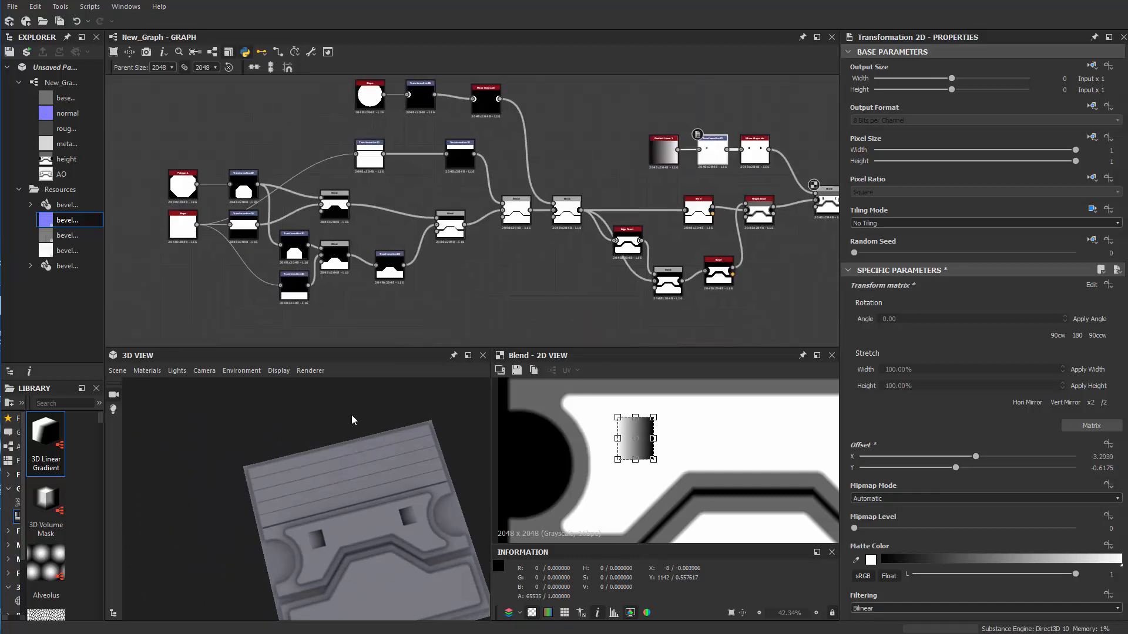
{"action": "left_click_drag", "start_coordinate": [352, 415], "coordinate": [212, 495]}
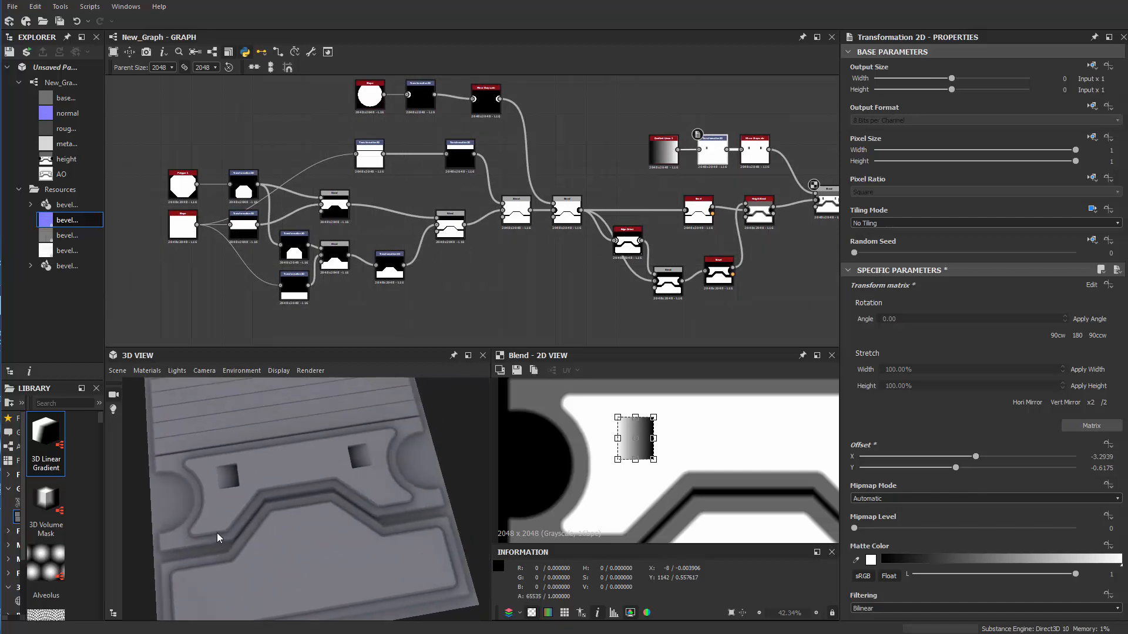
{"action": "scroll", "coordinate": [305, 495], "scroll_direction": "down", "scroll_amount": 3}
{"action": "left_click_drag", "start_coordinate": [283, 536], "coordinate": [270, 521]}
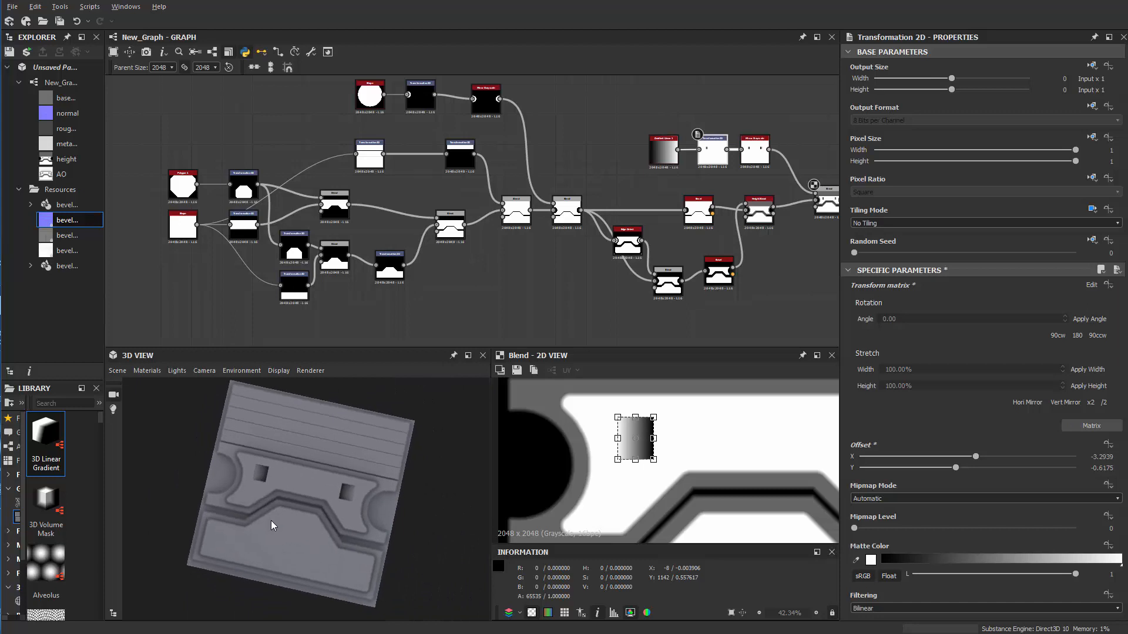
{"action": "scroll", "coordinate": [537, 303], "scroll_direction": "down", "scroll_amount": 4}
{"action": "scroll", "coordinate": [585, 277], "scroll_direction": "up", "scroll_amount": 8}
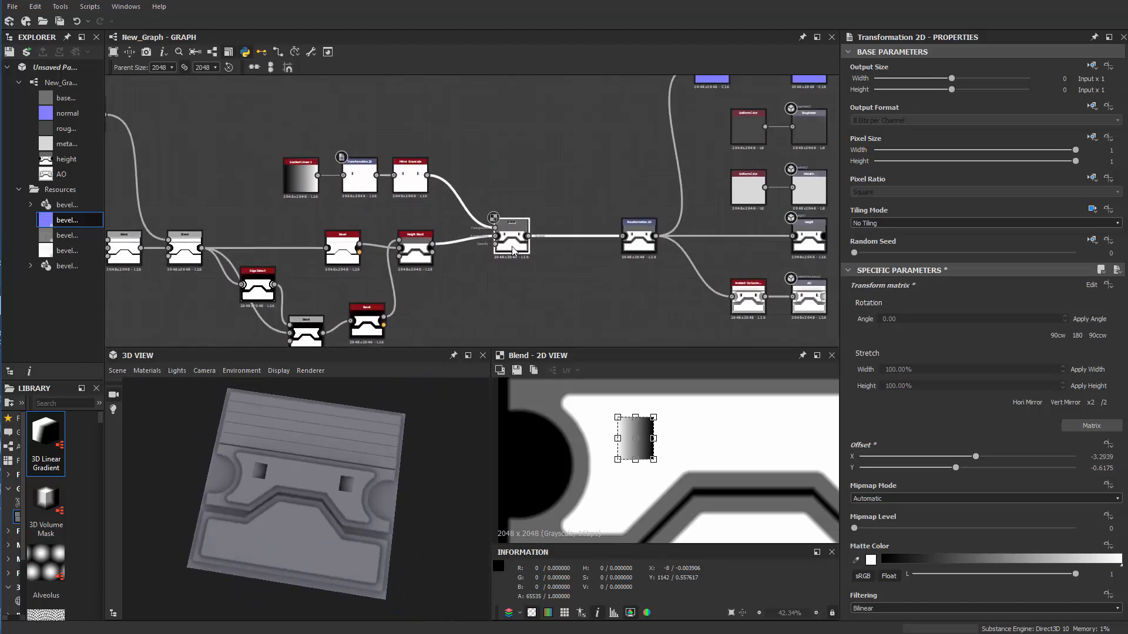
Step: Select all height-building nodes up to the multiplying Blend and move them farther from the final Transformation 2D
{"action": "scroll", "coordinate": [291, 142], "scroll_direction": "down", "scroll_amount": 6}
{"action": "middle_click_drag", "start_coordinate": [290, 142], "coordinate": [343, 154]}
{"action": "left_click_drag", "start_coordinate": [203, 121], "coordinate": [622, 298]}
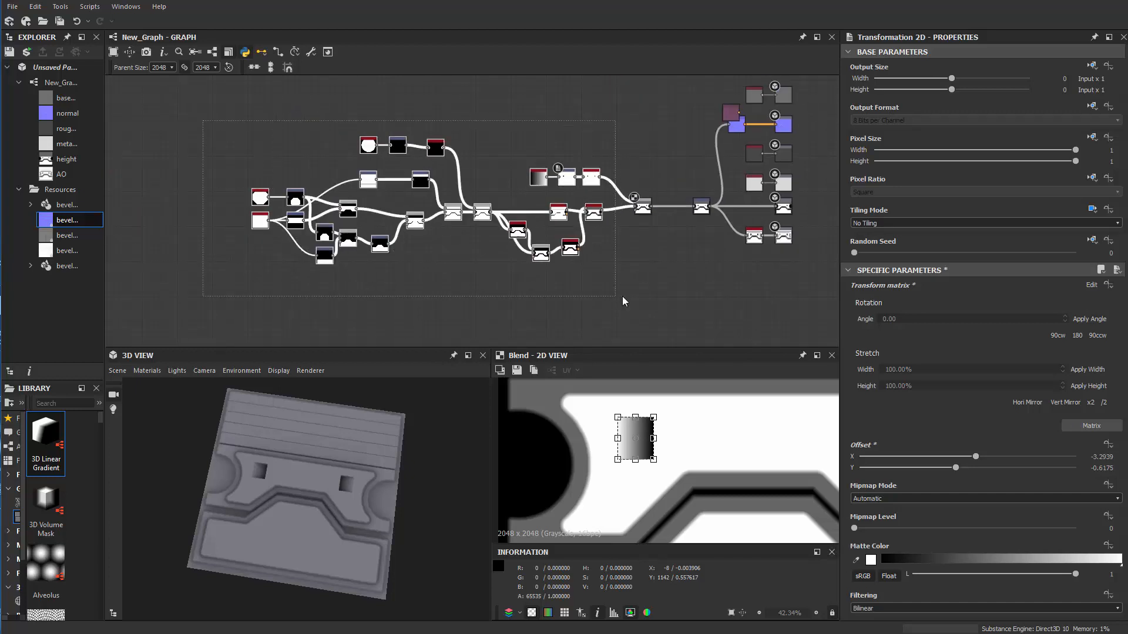
{"action": "left_click_drag", "start_coordinate": [648, 213], "coordinate": [601, 212]}
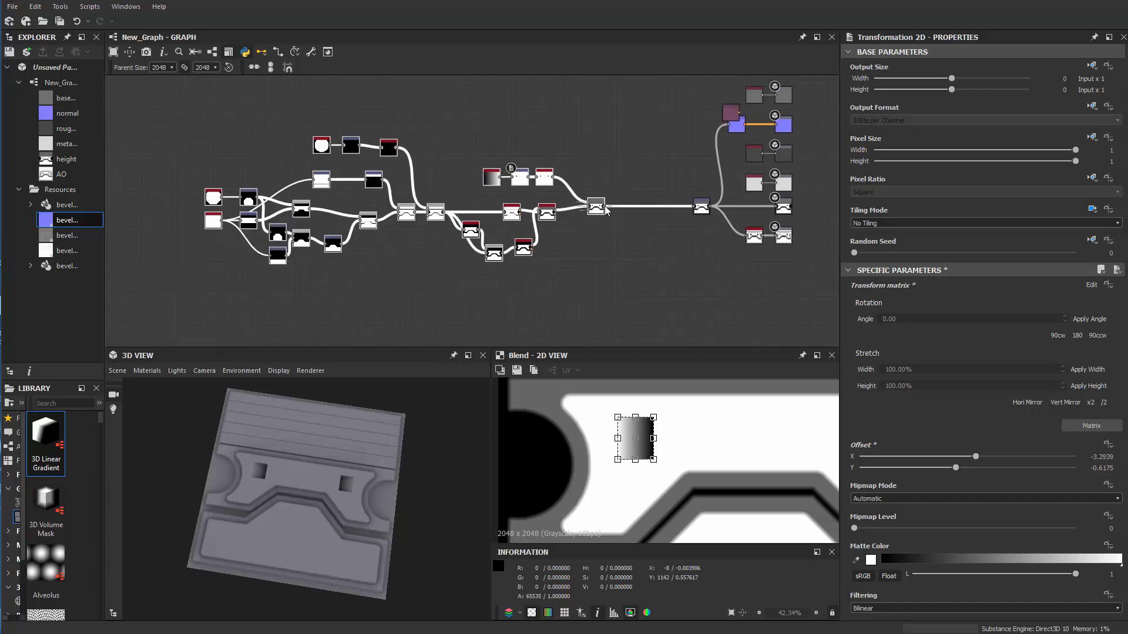
Step: Pull the baked normal map Bitmap node clear of the Normal node and connect it to the normal output instead
{"action": "scroll", "coordinate": [661, 177], "scroll_direction": "up", "scroll_amount": 4}
{"action": "middle_click_drag", "start_coordinate": [784, 103], "coordinate": [746, 155]}
{"action": "left_click_drag", "start_coordinate": [715, 132], "coordinate": [630, 145]}
{"action": "scroll", "coordinate": [655, 145], "scroll_direction": "up", "scroll_amount": 2}
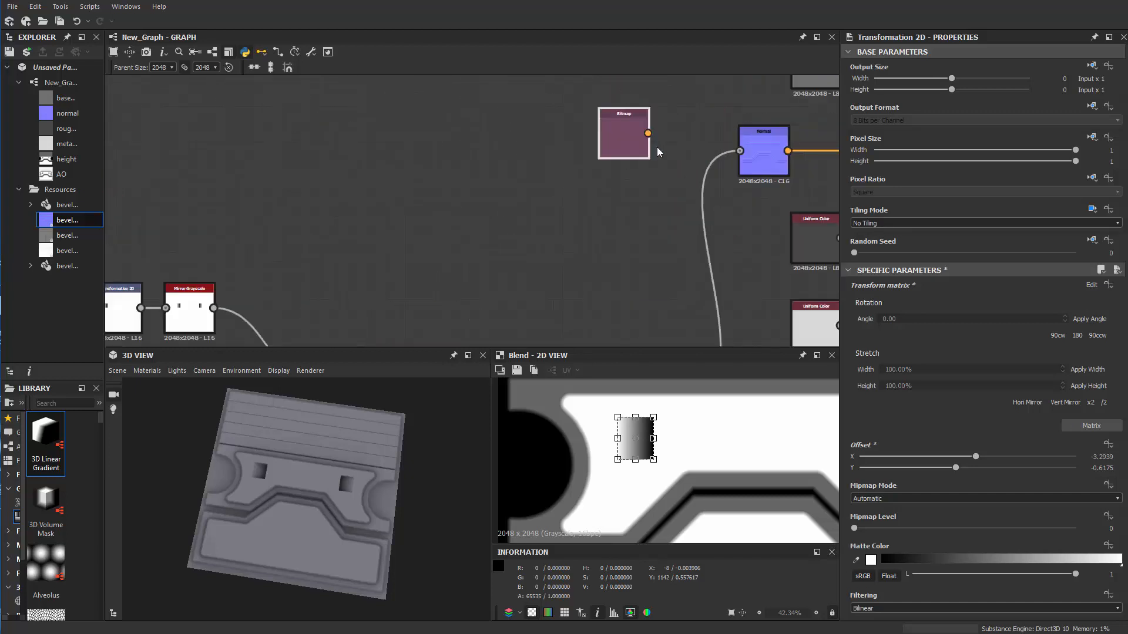
{"action": "middle_click_drag", "start_coordinate": [655, 144], "coordinate": [591, 155]}
{"action": "left_click_drag", "start_coordinate": [820, 168], "coordinate": [819, 167]}
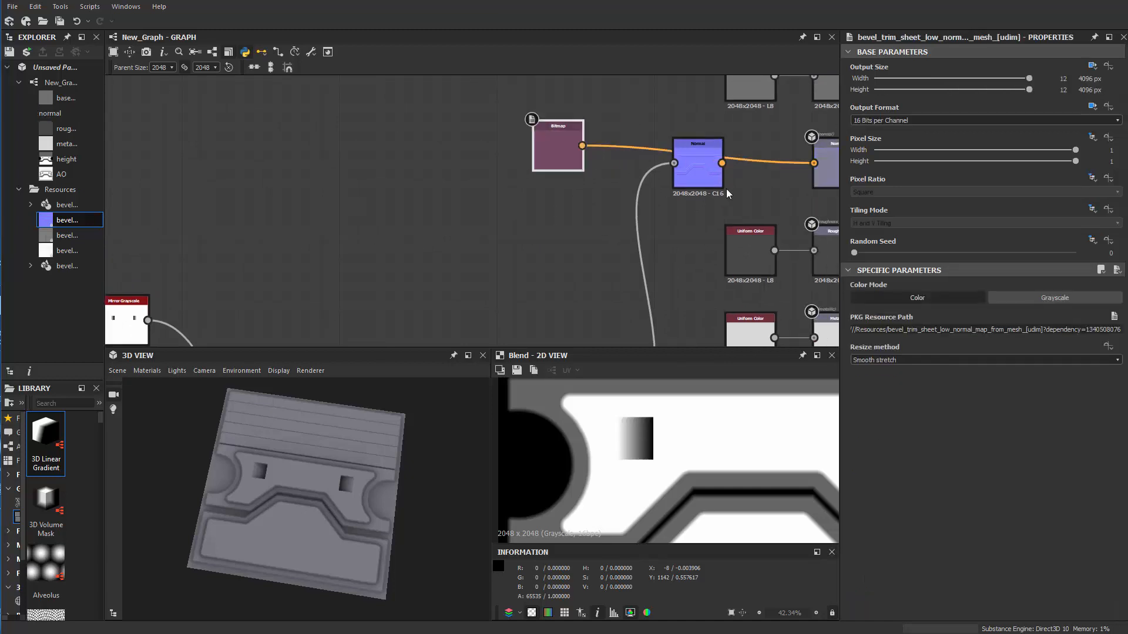
Step: Move the disconnected Normal node below the link and bring the Bitmap node closer to the normal output
{"action": "left_click_drag", "start_coordinate": [695, 180], "coordinate": [677, 259]}
{"action": "left_click", "coordinate": [550, 153]}
{"action": "left_click_drag", "start_coordinate": [551, 157], "coordinate": [608, 166]}
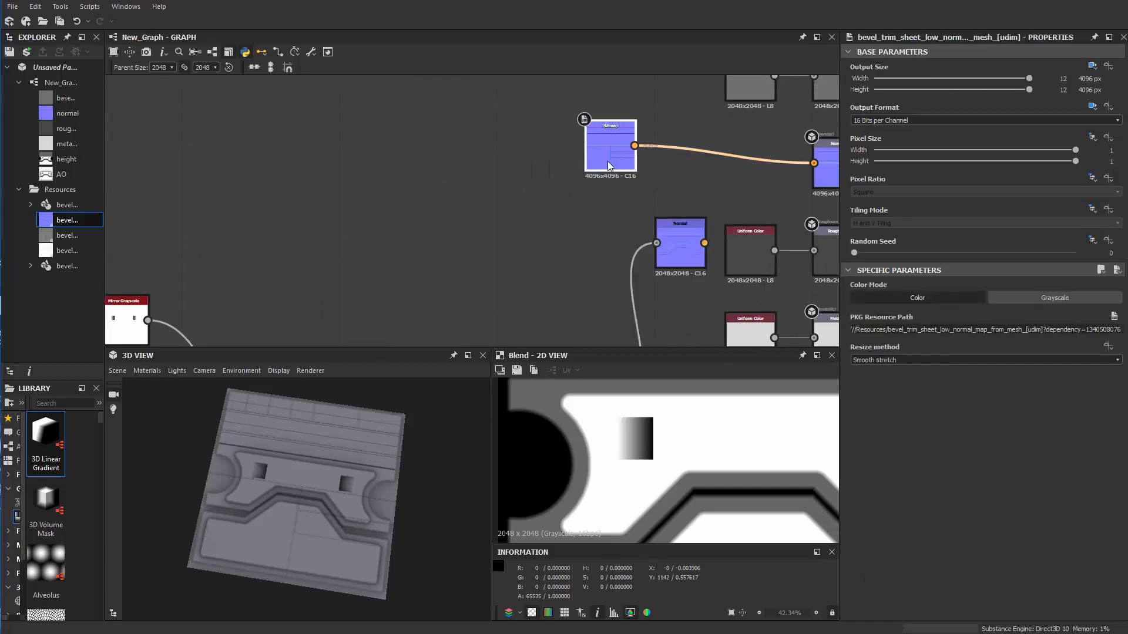
Step: Examine the panel with the baked normal map in the 3D view and return to the Blend area of the graph
{"action": "left_click_drag", "start_coordinate": [302, 508], "coordinate": [320, 512]}
{"action": "middle_click_drag", "start_coordinate": [320, 512], "coordinate": [369, 453]}
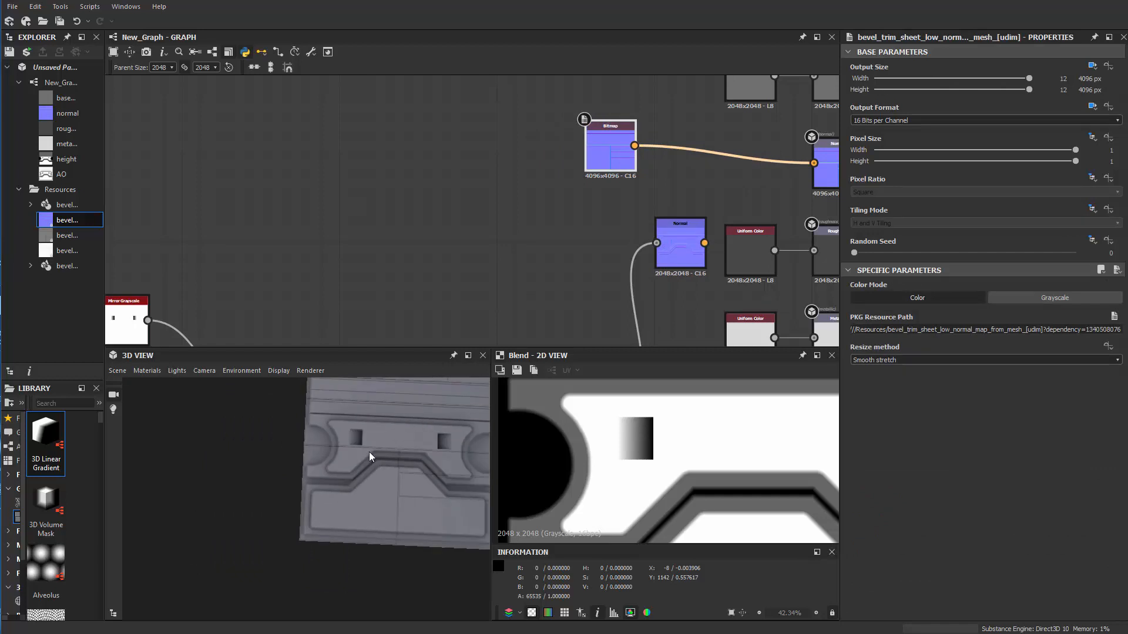
{"action": "scroll", "coordinate": [508, 287], "scroll_direction": "down", "scroll_amount": 2}
{"action": "middle_click_drag", "start_coordinate": [494, 329], "coordinate": [658, 212]}
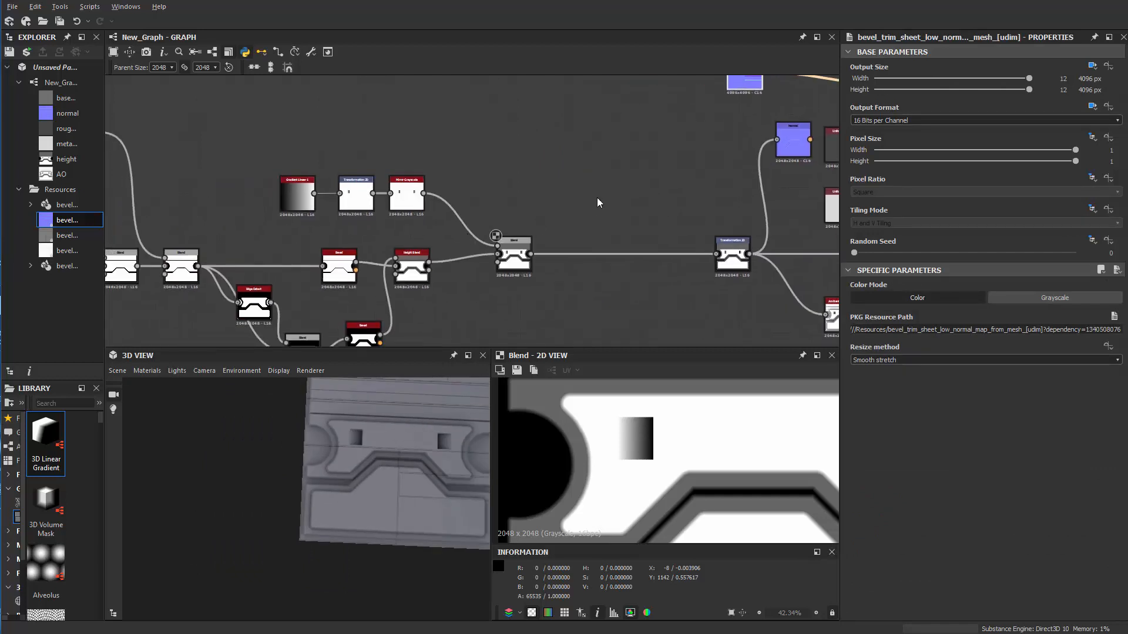
{"action": "middle_click_drag", "start_coordinate": [333, 216], "coordinate": [493, 224]}
{"action": "scroll", "coordinate": [676, 202], "scroll_direction": "up", "scroll_amount": 2}
{"action": "middle_click_drag", "start_coordinate": [682, 200], "coordinate": [519, 180]}
{"action": "scroll", "coordinate": [519, 181], "scroll_direction": "up", "scroll_amount": 1}
{"action": "key", "text": "space"}
{"action": "type", "text": "tr"}
{"action": "left_click", "coordinate": [565, 204]}
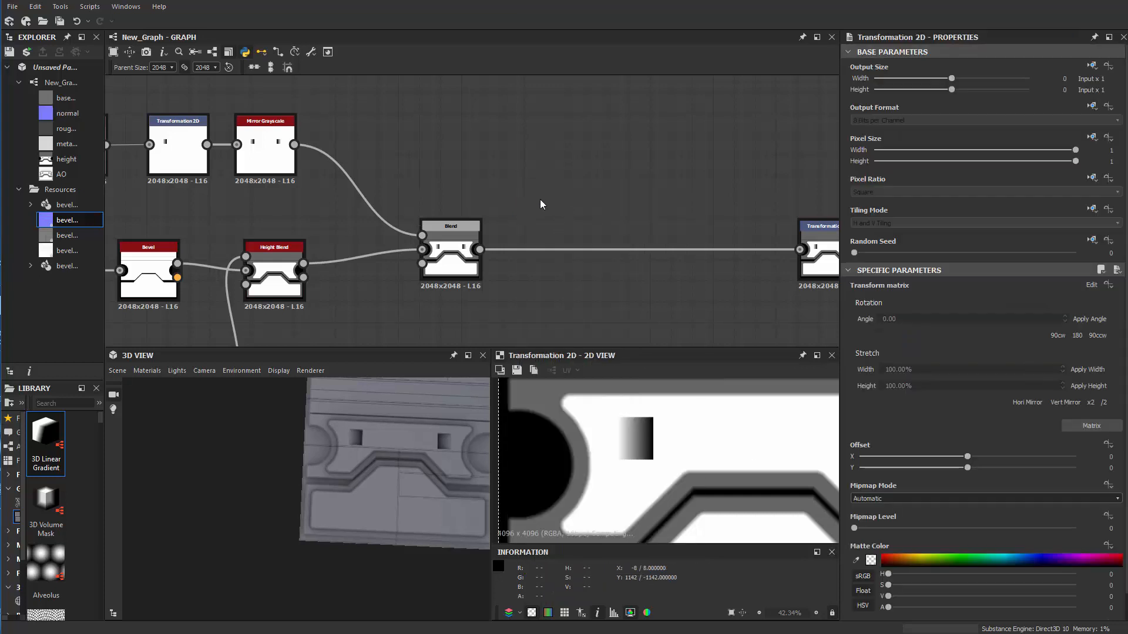
{"action": "scroll", "coordinate": [540, 227], "scroll_direction": "down", "scroll_amount": 2}
{"action": "scroll", "coordinate": [539, 230], "scroll_direction": "down", "scroll_amount": 2}
{"action": "left_click", "coordinate": [584, 189]}
{"action": "scroll", "coordinate": [558, 203], "scroll_direction": "up", "scroll_amount": 1}
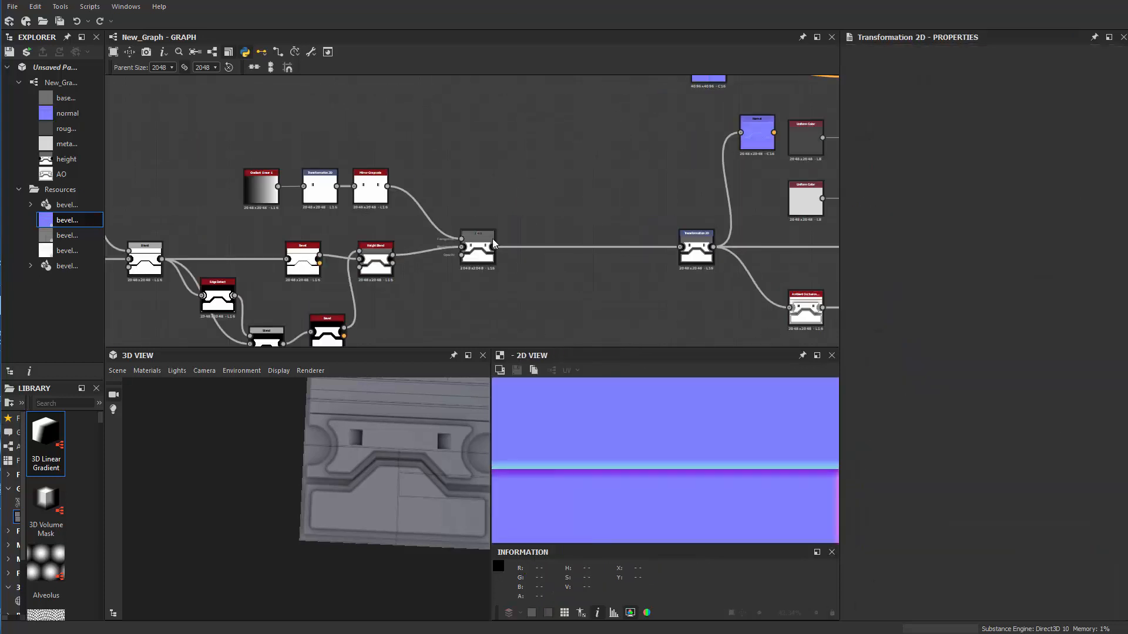
Step: Insert a Transformation 2D node directly after the Blend that adds the gradient recesses, on its link to the final Transformation 2D
{"action": "left_click", "coordinate": [492, 243]}
{"action": "key", "text": "space"}
{"action": "type", "text": "tr"}
{"action": "left_click", "coordinate": [539, 259]}
{"action": "scroll", "coordinate": [539, 264], "scroll_direction": "up", "scroll_amount": 1}
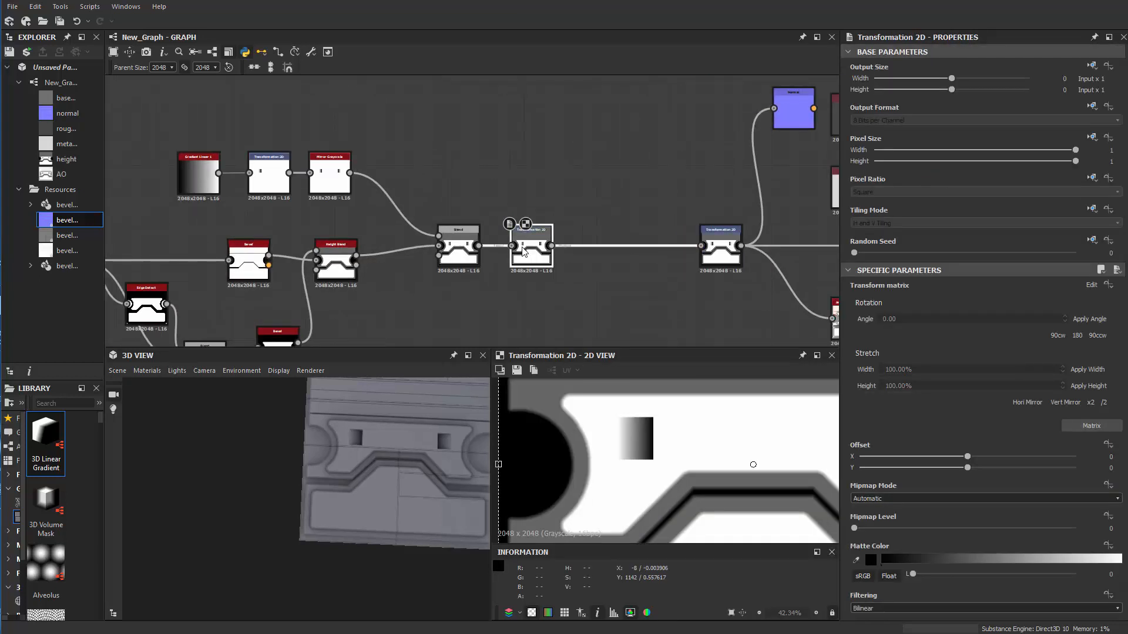
Step: Scale the panel pattern to half size in the new Transformation 2D and offset it to X 0.5 and Y -0.5
{"action": "scroll", "coordinate": [520, 258], "scroll_direction": "up", "scroll_amount": 2}
{"action": "scroll", "coordinate": [674, 452], "scroll_direction": "down", "scroll_amount": 5}
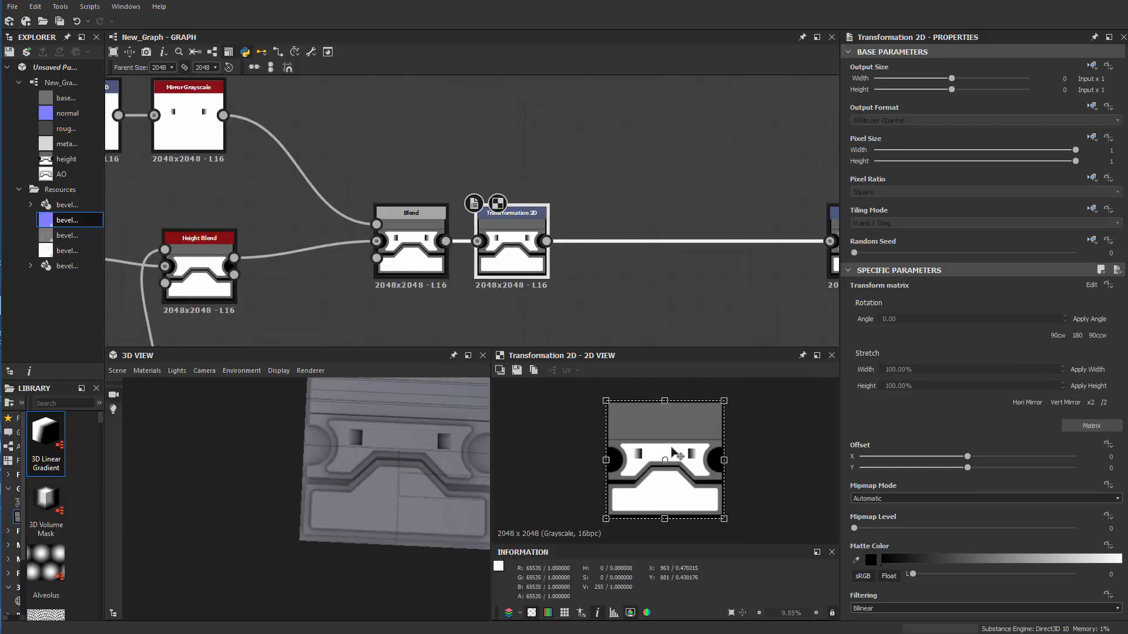
{"action": "left_click", "coordinate": [1103, 403]}
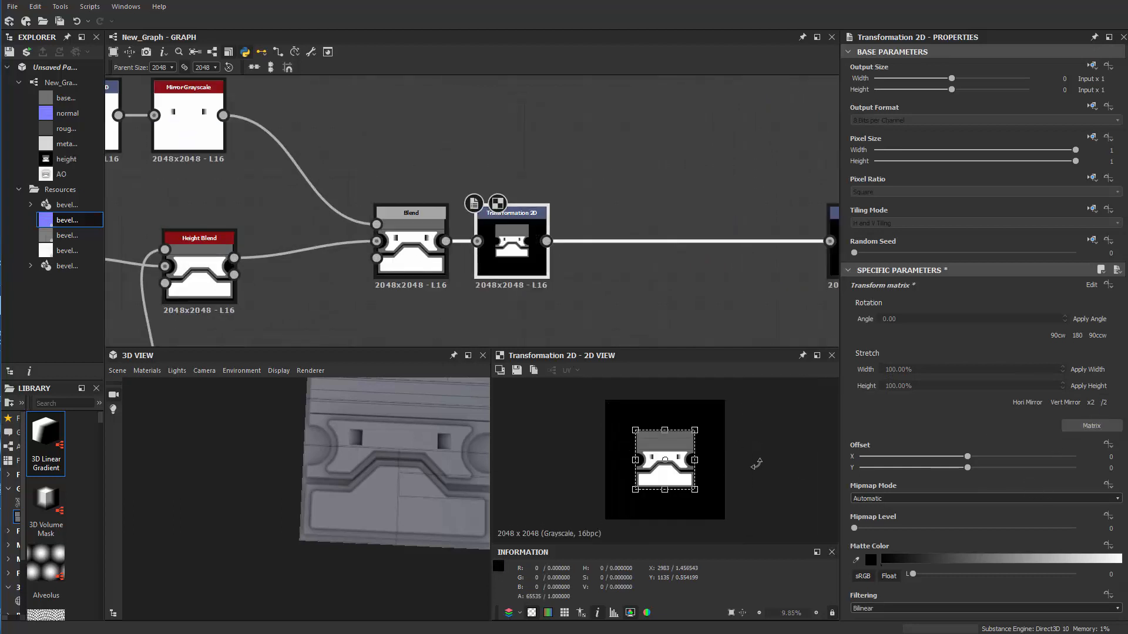
{"action": "scroll", "coordinate": [709, 470], "scroll_direction": "up", "scroll_amount": 1}
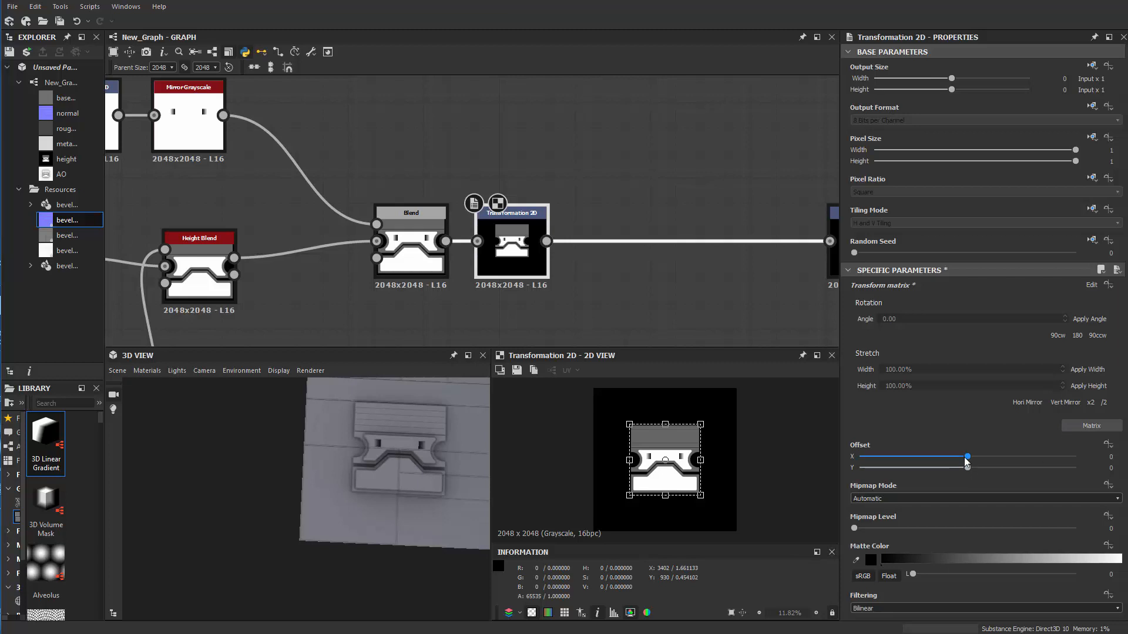
{"action": "left_click_drag", "start_coordinate": [968, 457], "coordinate": [1075, 456]}
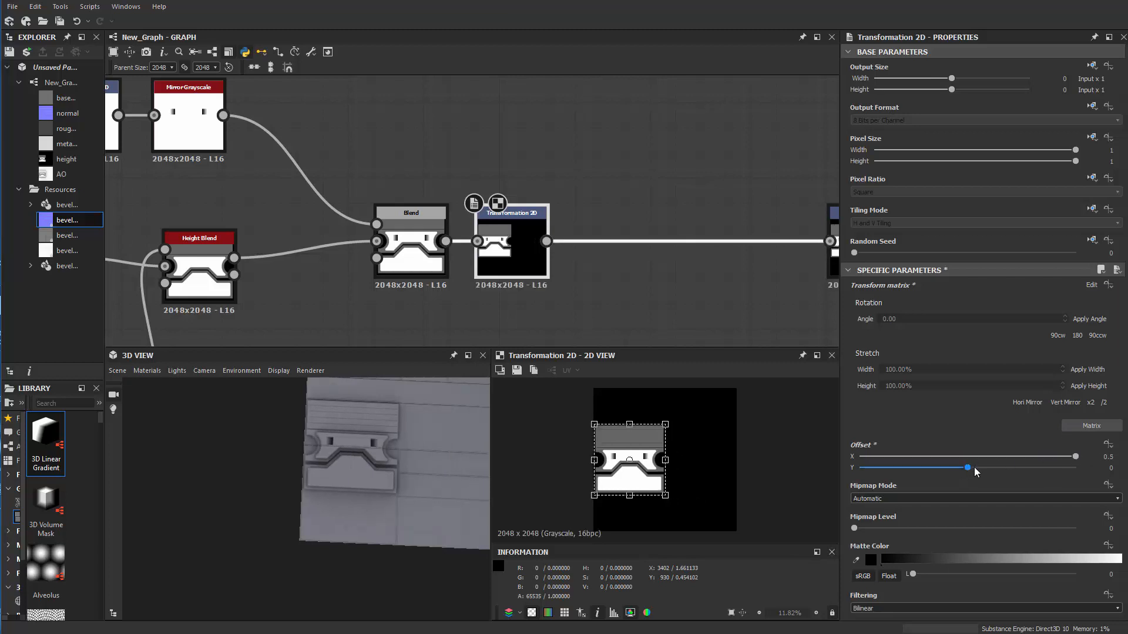
{"action": "left_click_drag", "start_coordinate": [969, 467], "coordinate": [868, 471]}
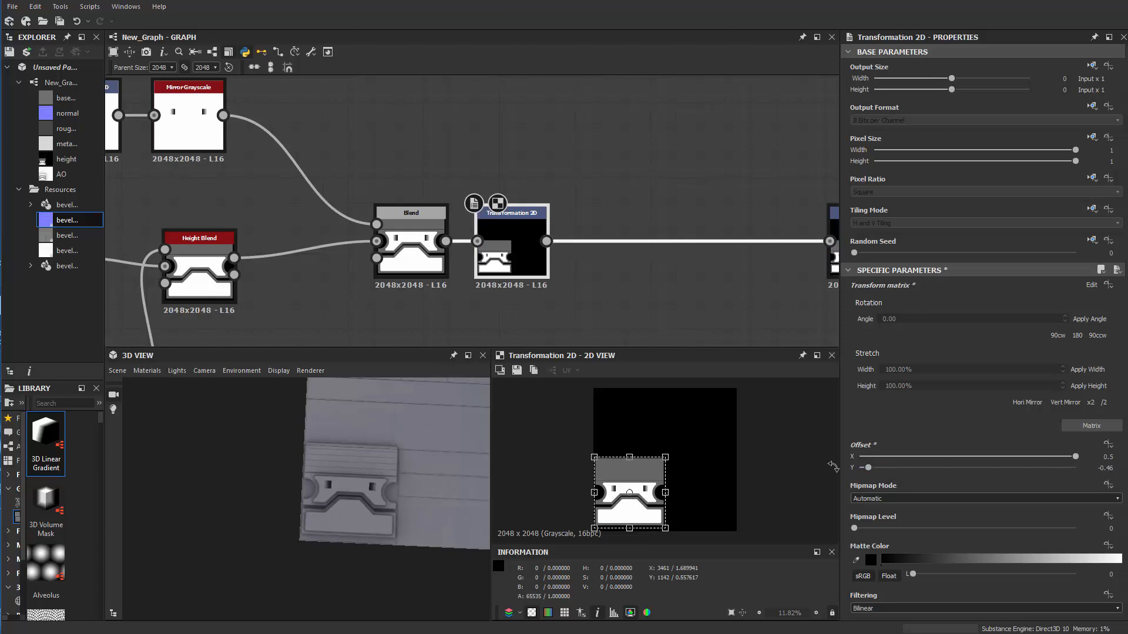
{"action": "left_click_drag", "start_coordinate": [868, 468], "coordinate": [536, 472]}
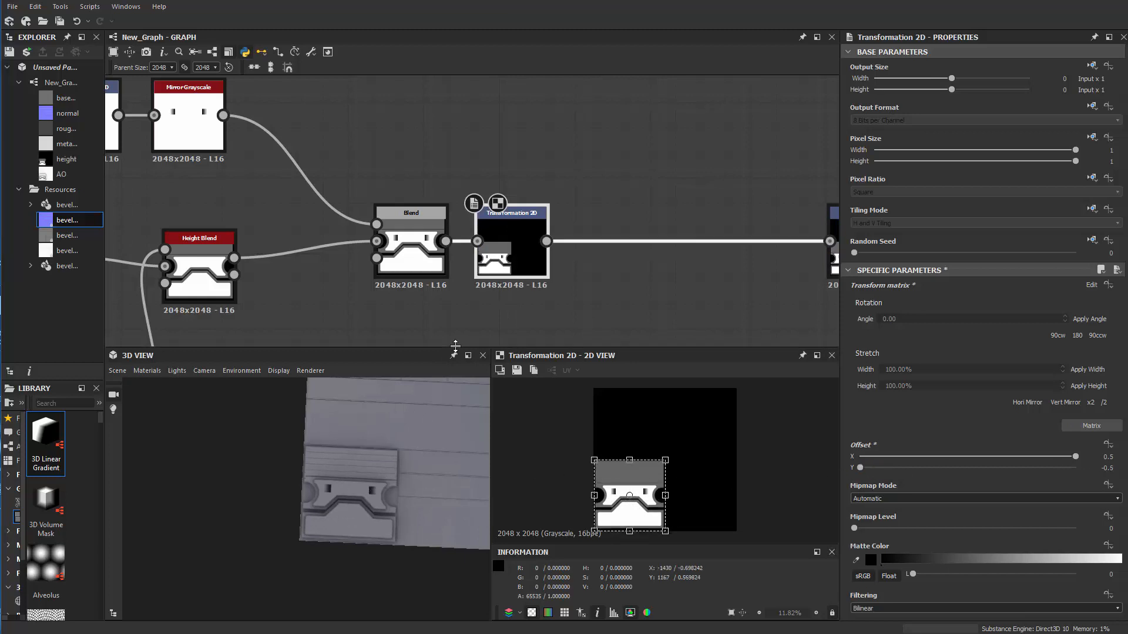
Step: Shrink the transformed panel pattern slightly toward its centre, bringing its offset to about X 0.5171 and Y -0.5171
{"action": "scroll", "coordinate": [463, 340], "scroll_direction": "up", "scroll_amount": 2}
{"action": "scroll", "coordinate": [385, 475], "scroll_direction": "up", "scroll_amount": 4}
{"action": "middle_click_drag", "start_coordinate": [411, 477], "coordinate": [372, 463]}
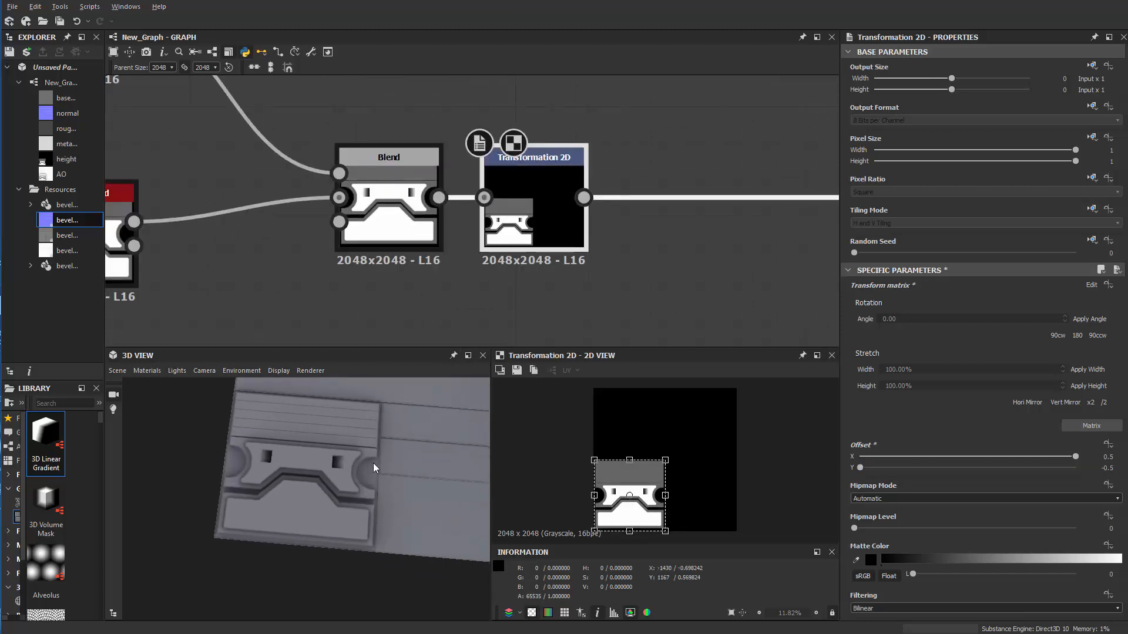
{"action": "left_click_drag", "start_coordinate": [372, 462], "coordinate": [361, 440]}
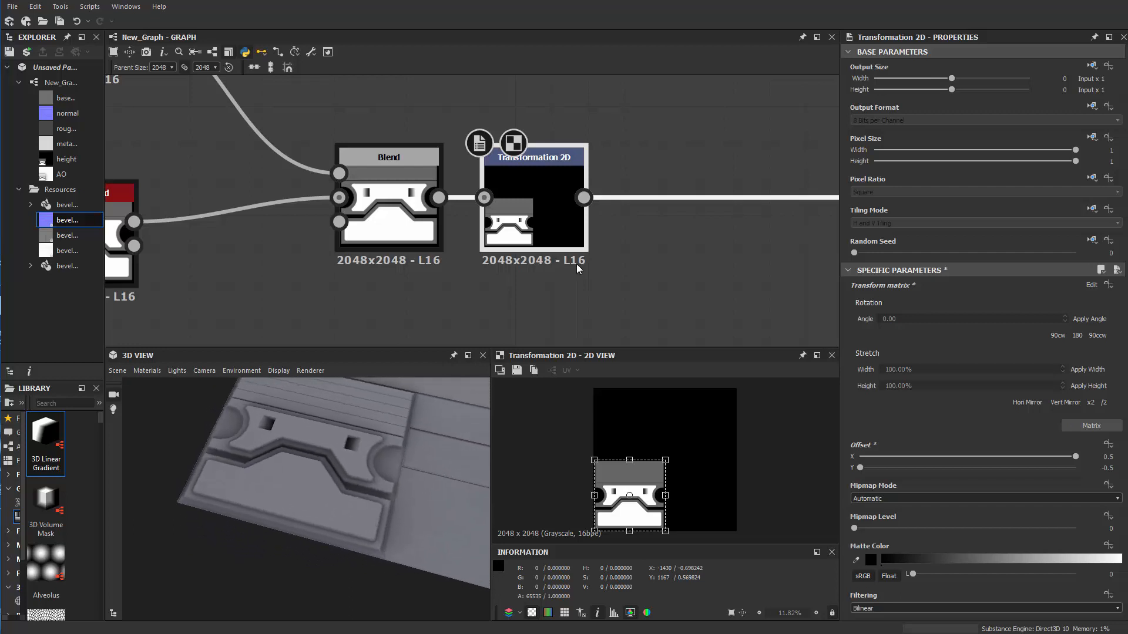
{"action": "middle_click_drag", "start_coordinate": [652, 238], "coordinate": [643, 280]}
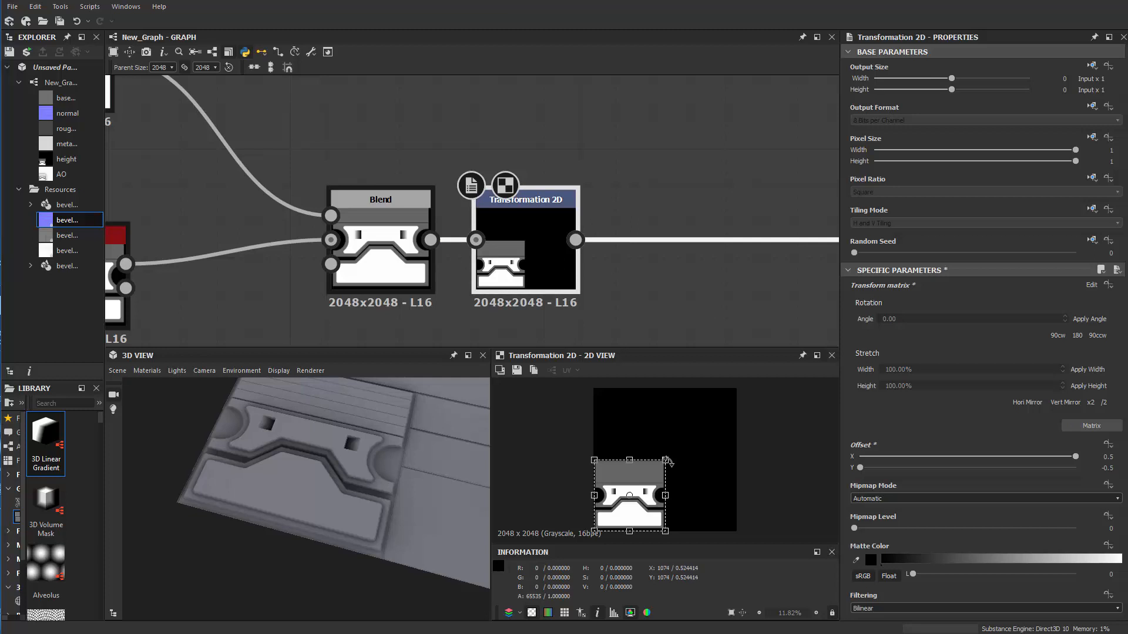
{"action": "left_click_drag", "start_coordinate": [665, 462], "coordinate": [663, 470]}
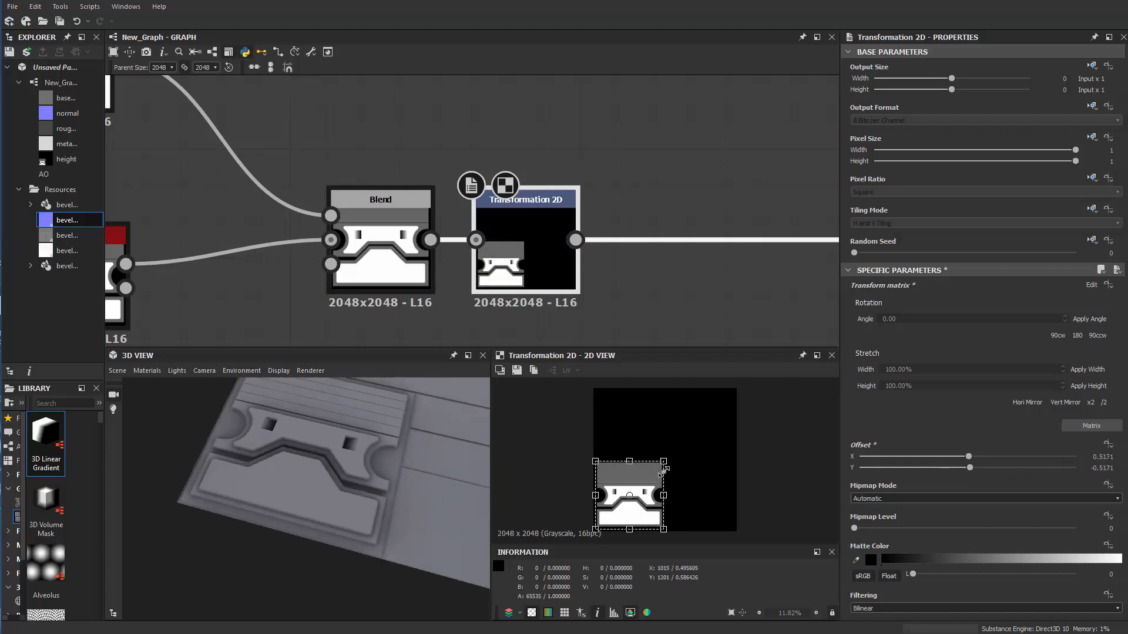
Step: Inspect the panel's edges in 3D and shrink the pattern a little more, to an offset of about X 0.5354 and Y -0.5354
{"action": "left_click_drag", "start_coordinate": [294, 511], "coordinate": [326, 506]}
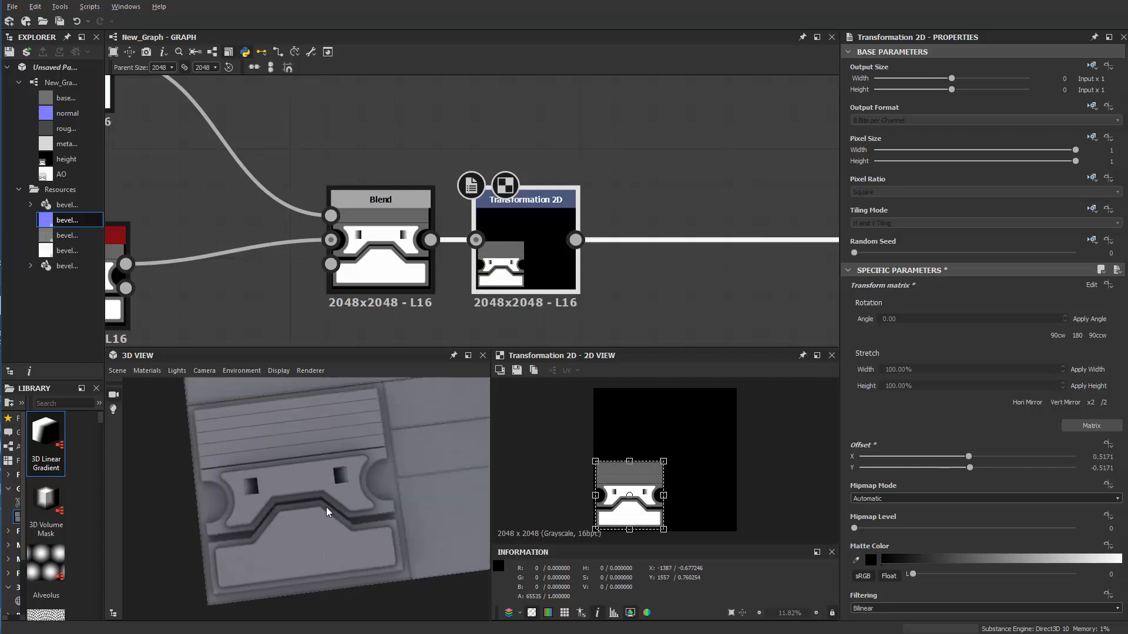
{"action": "middle_click_drag", "start_coordinate": [326, 506], "coordinate": [347, 531]}
{"action": "scroll", "coordinate": [363, 523], "scroll_direction": "up", "scroll_amount": 2}
{"action": "left_click_drag", "start_coordinate": [347, 531], "coordinate": [381, 473]}
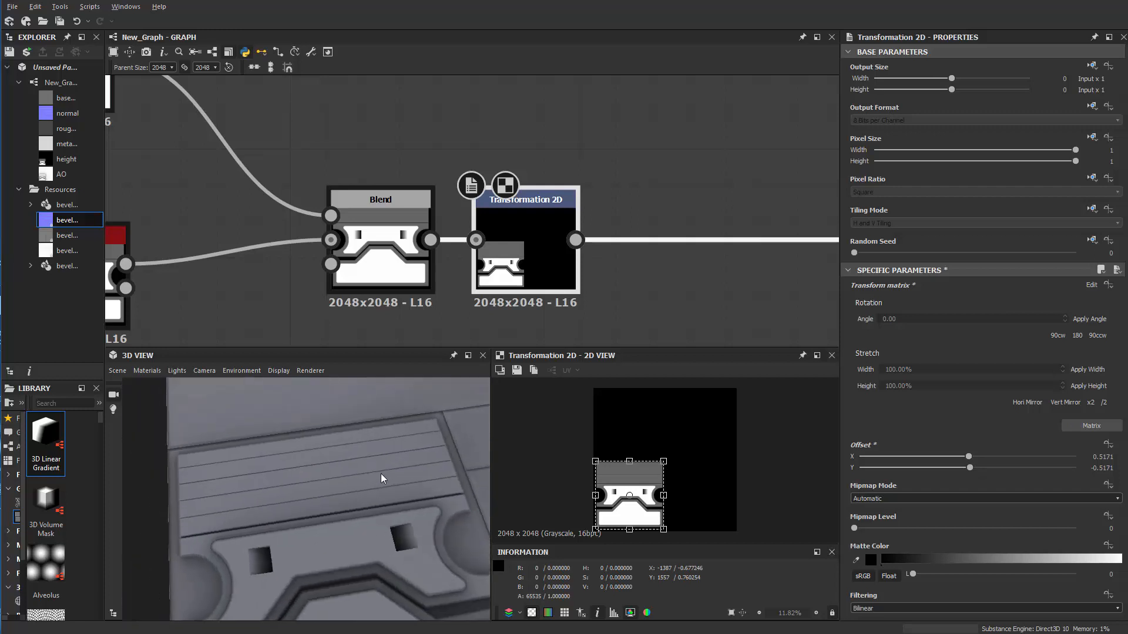
{"action": "middle_click_drag", "start_coordinate": [380, 473], "coordinate": [318, 435]}
{"action": "left_click_drag", "start_coordinate": [319, 435], "coordinate": [323, 470]}
{"action": "scroll", "coordinate": [312, 451], "scroll_direction": "up", "scroll_amount": 3}
{"action": "middle_click_drag", "start_coordinate": [324, 470], "coordinate": [390, 530]}
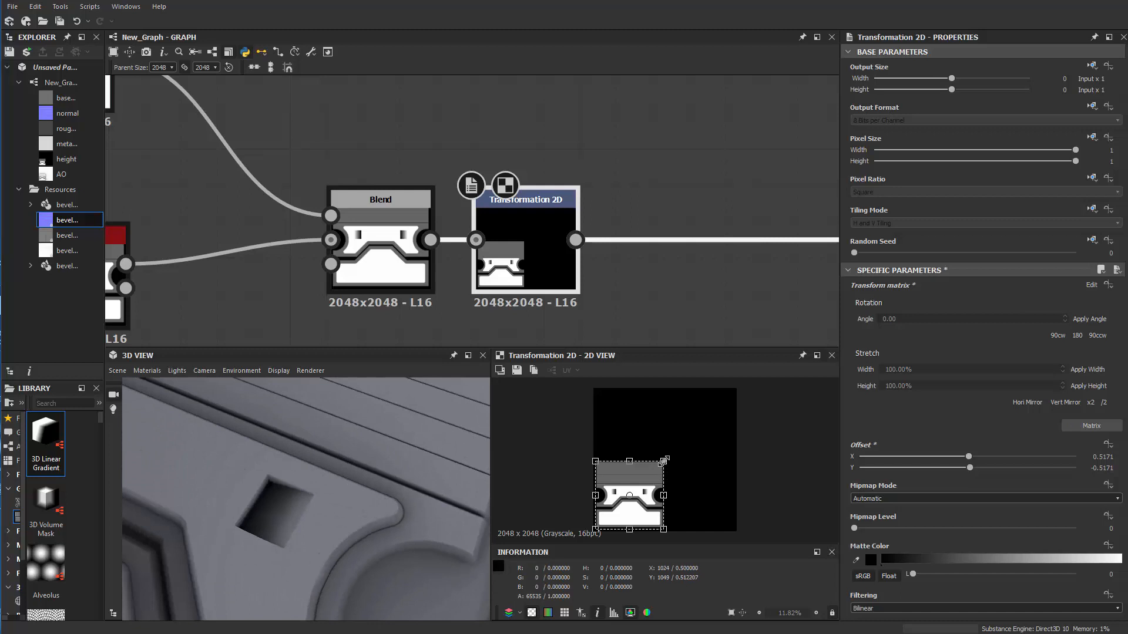
{"action": "left_click_drag", "start_coordinate": [663, 460], "coordinate": [662, 464]}
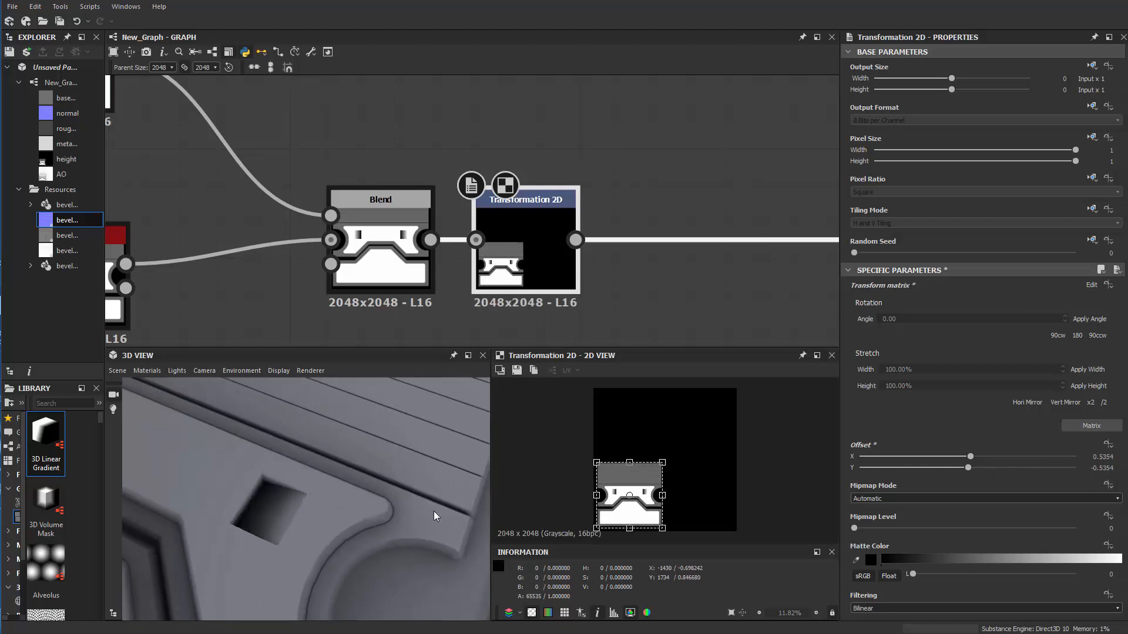
Step: Connect the Normal node to the normal output in place of the baked Bitmap, and align both nodes beside that output
{"action": "scroll", "coordinate": [433, 511], "scroll_direction": "down", "scroll_amount": 5}
{"action": "mouse_move", "coordinate": [302, 516]}
{"action": "left_mouse_down"}
{"action": "mouse_move", "coordinate": [329, 530]}
{"action": "mouse_move", "coordinate": [322, 572]}
{"action": "mouse_move", "coordinate": [379, 486]}
{"action": "mouse_move", "coordinate": [390, 517]}
{"action": "mouse_move", "coordinate": [342, 534]}
{"action": "mouse_move", "coordinate": [450, 502]}
{"action": "mouse_move", "coordinate": [323, 514]}
{"action": "left_mouse_up"}
{"action": "scroll", "coordinate": [322, 572], "scroll_direction": "down", "scroll_amount": 4}
{"action": "scroll", "coordinate": [345, 541], "scroll_direction": "up", "scroll_amount": 3}
{"action": "scroll", "coordinate": [581, 294], "scroll_direction": "down", "scroll_amount": 5}
{"action": "middle_click_drag", "start_coordinate": [753, 223], "coordinate": [460, 243]}
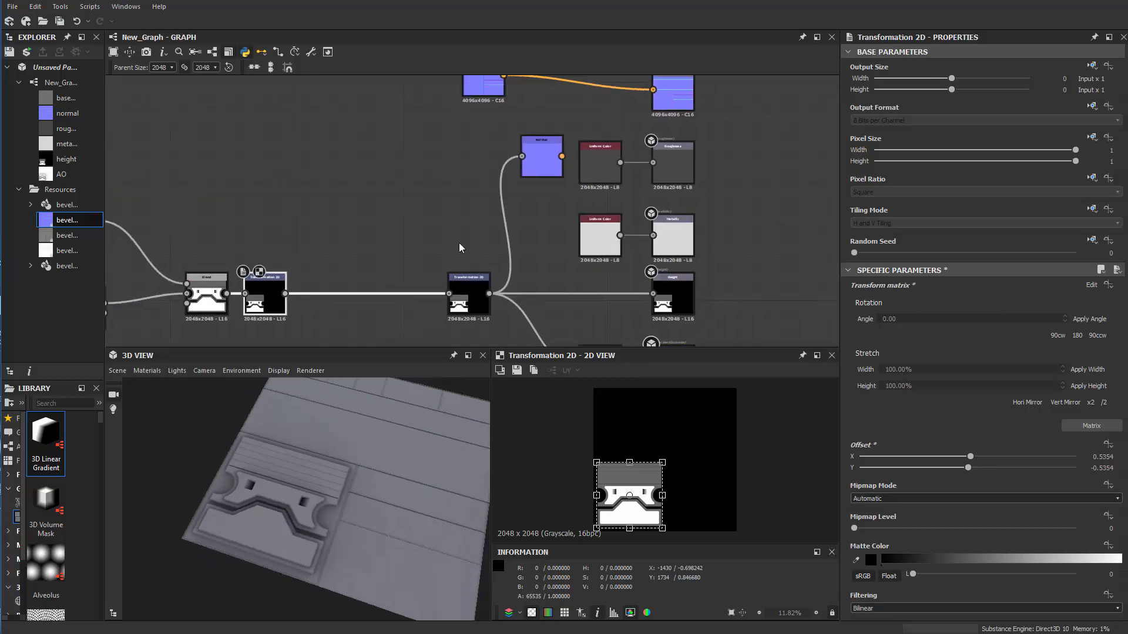
{"action": "scroll", "coordinate": [459, 242], "scroll_direction": "up", "scroll_amount": 1}
{"action": "middle_click_drag", "start_coordinate": [540, 197], "coordinate": [466, 314]}
{"action": "scroll", "coordinate": [494, 265], "scroll_direction": "up", "scroll_amount": 1}
{"action": "left_click_drag", "start_coordinate": [488, 276], "coordinate": [641, 159]}
{"action": "left_click_drag", "start_coordinate": [510, 205], "coordinate": [577, 171]}
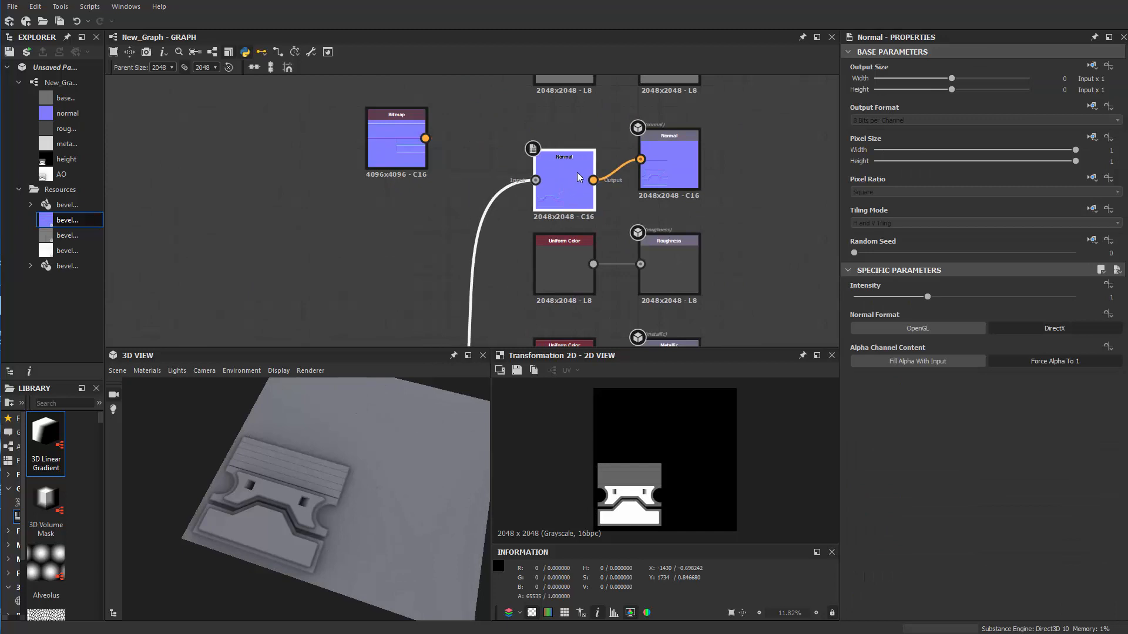
{"action": "left_click_drag", "start_coordinate": [413, 164], "coordinate": [415, 139]}
Step: Examine the graph from the Transformation 2D nodes to the height, ambient occlusion and normal outputs
{"action": "scroll", "coordinate": [405, 209], "scroll_direction": "up", "scroll_amount": 5}
{"action": "scroll", "coordinate": [415, 178], "scroll_direction": "down", "scroll_amount": 3}
{"action": "scroll", "coordinate": [425, 229], "scroll_direction": "down", "scroll_amount": 7}
{"action": "middle_click_drag", "start_coordinate": [375, 293], "coordinate": [417, 280]}
{"action": "scroll", "coordinate": [340, 254], "scroll_direction": "up", "scroll_amount": 6}
{"action": "scroll", "coordinate": [413, 189], "scroll_direction": "down", "scroll_amount": 6}
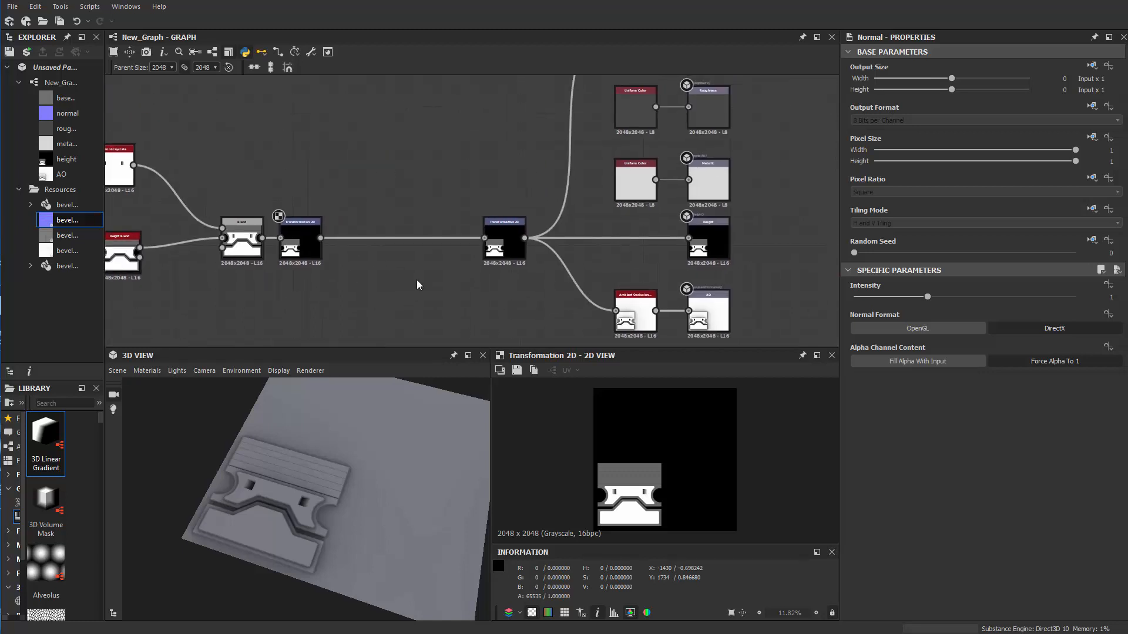
{"action": "scroll", "coordinate": [390, 265], "scroll_direction": "up", "scroll_amount": 4}
{"action": "middle_click_drag", "start_coordinate": [587, 341], "coordinate": [388, 251]}
{"action": "scroll", "coordinate": [450, 232], "scroll_direction": "up", "scroll_amount": 3}
{"action": "scroll", "coordinate": [629, 143], "scroll_direction": "down", "scroll_amount": 4}
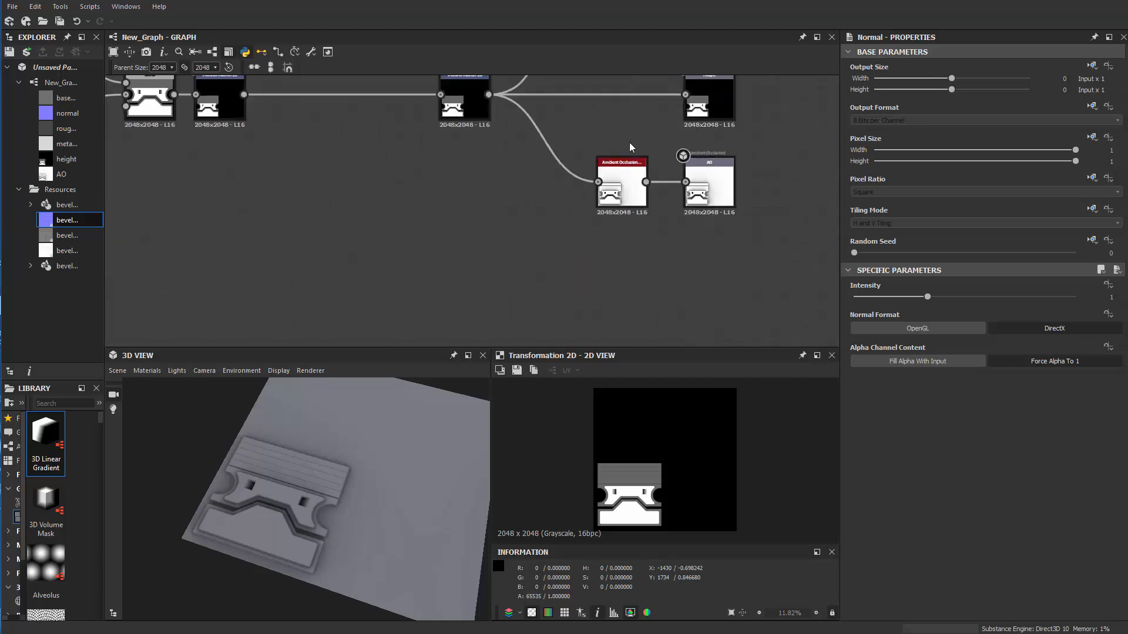
{"action": "middle_click_drag", "start_coordinate": [629, 142], "coordinate": [522, 180]}
{"action": "scroll", "coordinate": [491, 267], "scroll_direction": "up", "scroll_amount": 3}
{"action": "middle_click_drag", "start_coordinate": [556, 113], "coordinate": [481, 307]}
{"action": "scroll", "coordinate": [464, 298], "scroll_direction": "down", "scroll_amount": 3}
{"action": "middle_click_drag", "start_coordinate": [350, 229], "coordinate": [361, 312]}
{"action": "scroll", "coordinate": [470, 264], "scroll_direction": "up", "scroll_amount": 2}
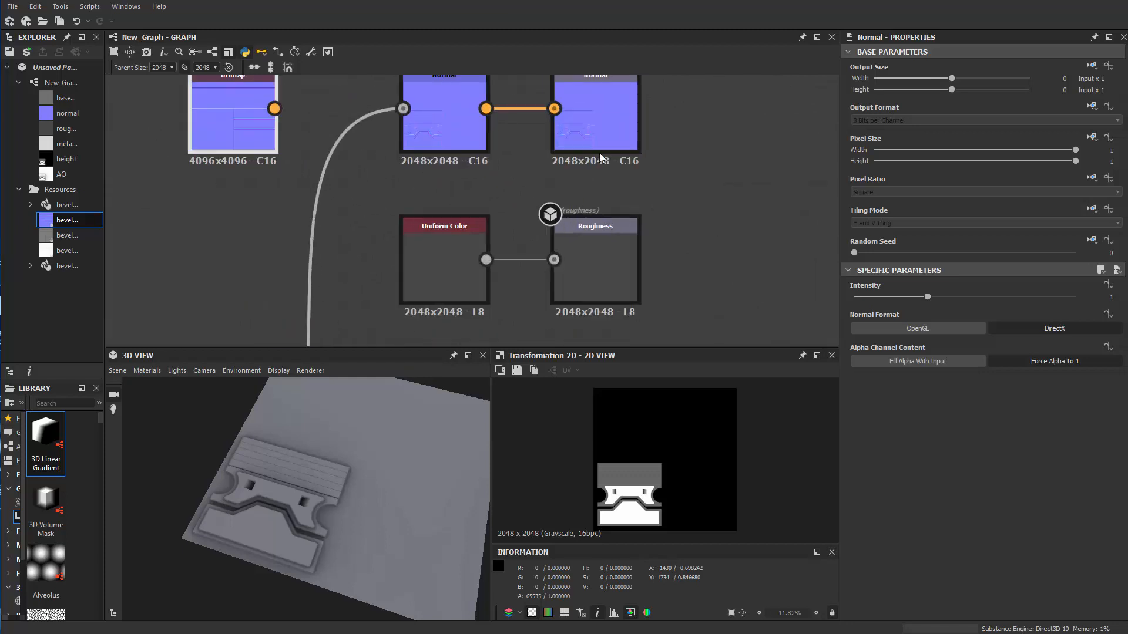
Step: Display the Normal output node's generated map in the 2D view
{"action": "left_click", "coordinate": [605, 141]}
{"action": "middle_click_drag", "start_coordinate": [605, 141], "coordinate": [592, 223]}
{"action": "scroll", "coordinate": [593, 222], "scroll_direction": "up", "scroll_amount": 2}
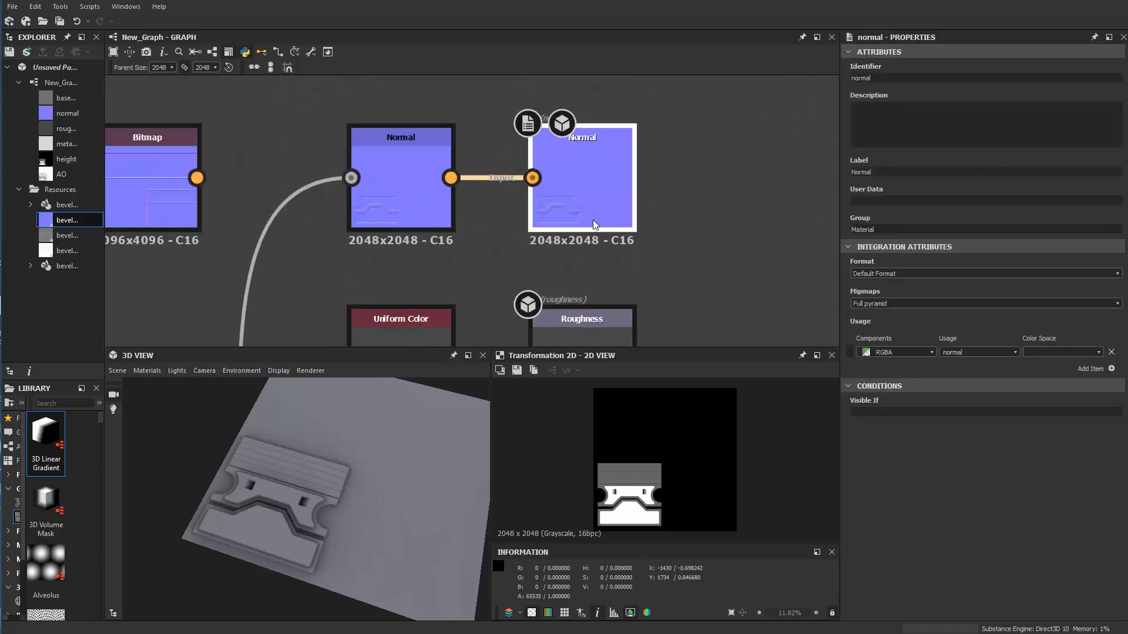
{"action": "double_click", "coordinate": [597, 201]}
{"action": "scroll", "coordinate": [680, 308], "scroll_direction": "down", "scroll_amount": 3}
{"action": "middle_click_drag", "start_coordinate": [682, 308], "coordinate": [681, 93]}
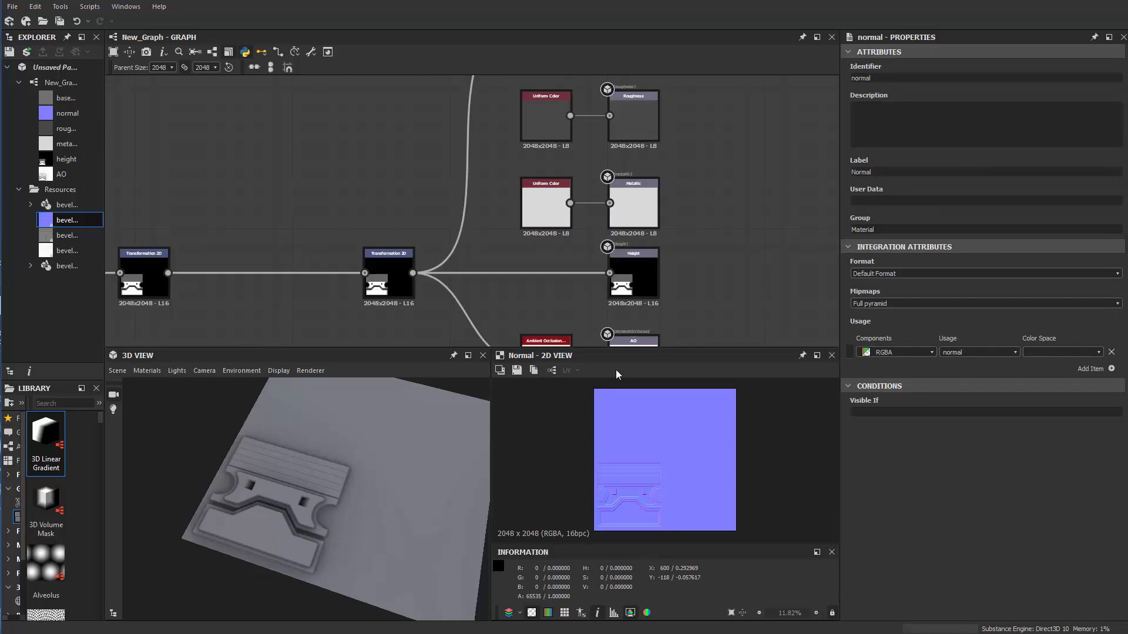
Step: Review the roughness, metallic and height outputs and return to the Normal output node
{"action": "middle_click_drag", "start_coordinate": [628, 301], "coordinate": [609, 193]}
{"action": "scroll", "coordinate": [692, 114], "scroll_direction": "up", "scroll_amount": 2}
{"action": "middle_click_drag", "start_coordinate": [692, 114], "coordinate": [652, 223]}
{"action": "middle_click_drag", "start_coordinate": [627, 86], "coordinate": [712, 94]}
{"action": "scroll", "coordinate": [303, 548], "scroll_direction": "up", "scroll_amount": 1}
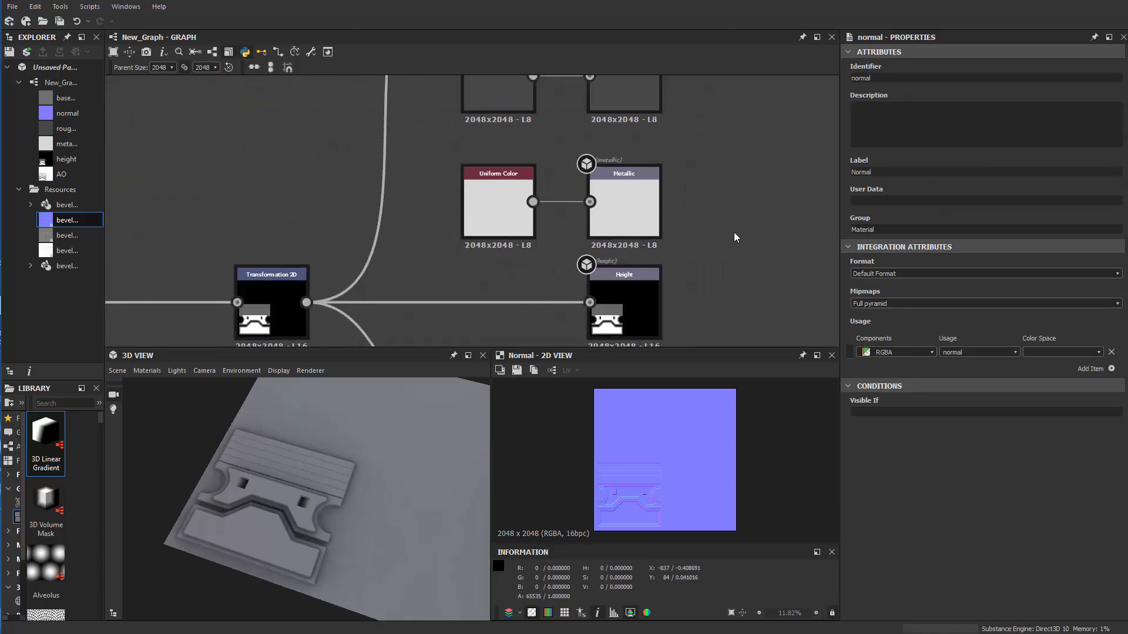
{"action": "middle_click_drag", "start_coordinate": [719, 161], "coordinate": [690, 394]}
{"action": "scroll", "coordinate": [692, 305], "scroll_direction": "up", "scroll_amount": 2}
{"action": "scroll", "coordinate": [679, 235], "scroll_direction": "up", "scroll_amount": 2}
{"action": "middle_click_drag", "start_coordinate": [631, 182], "coordinate": [671, 282]}
{"action": "left_click", "coordinate": [672, 282]}
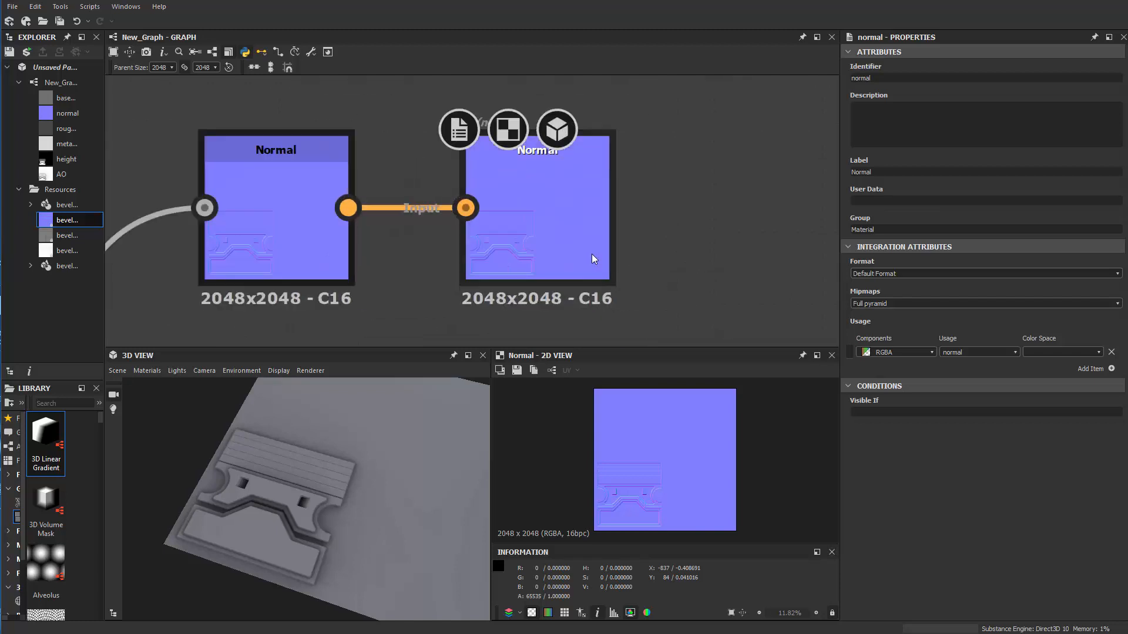
Step: Save the Normal output's image as bevel_trim_detail in the mdularity folder
{"action": "left_click", "coordinate": [591, 254]}
{"action": "scroll", "coordinate": [591, 254], "scroll_direction": "up", "scroll_amount": 2}
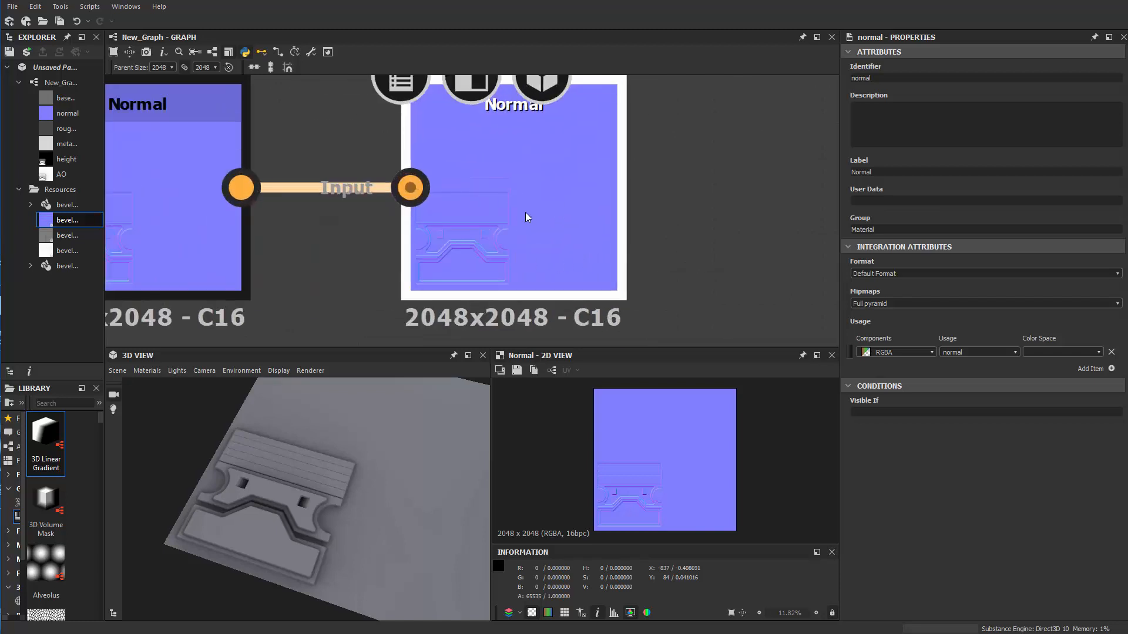
{"action": "left_click", "coordinate": [517, 370]}
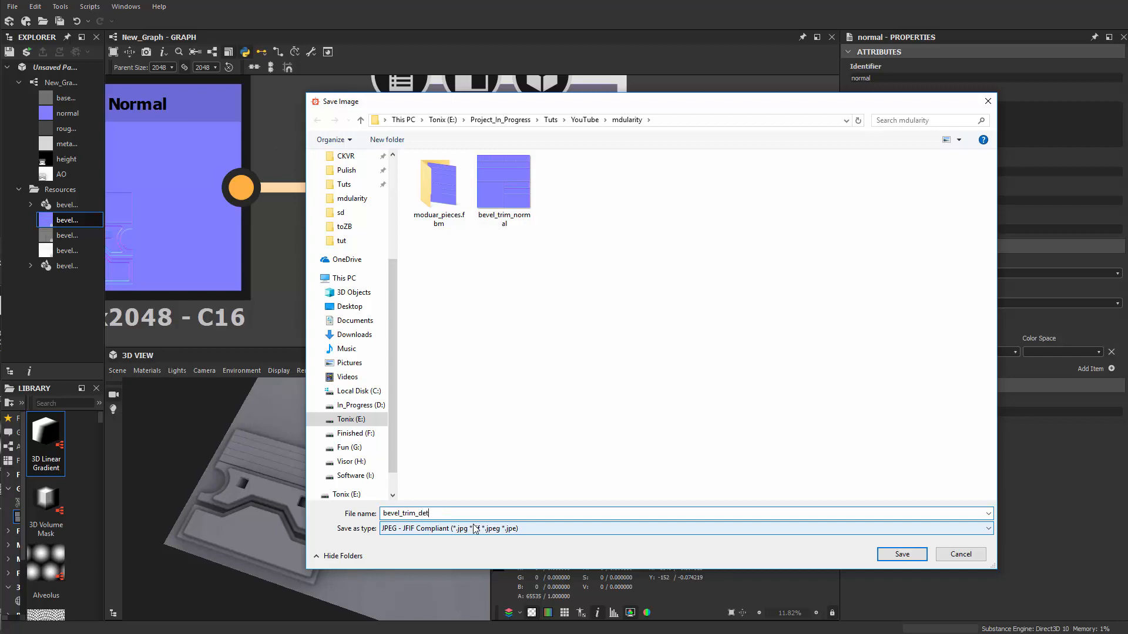
{"action": "left_click", "coordinate": [888, 559]}
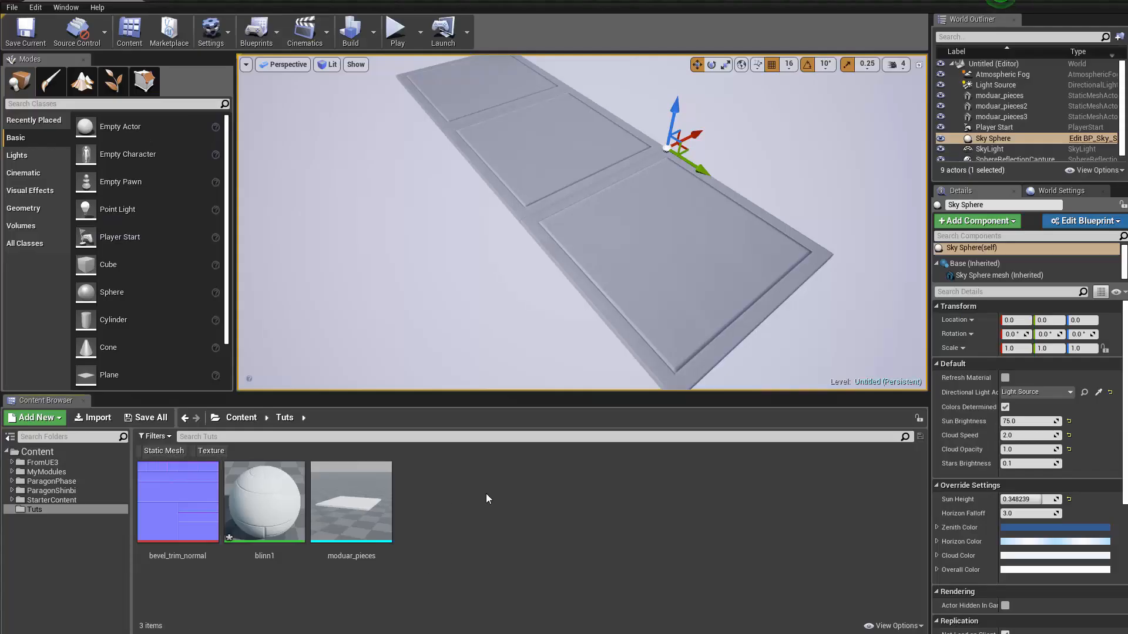
Step: Switch to Unreal Editor and import the bevel_trim_detail texture into the Tuts content folder
{"action": "right_click", "coordinate": [486, 496]}
{"action": "left_click", "coordinate": [546, 563]}
{"action": "double_click", "coordinate": [549, 170]}
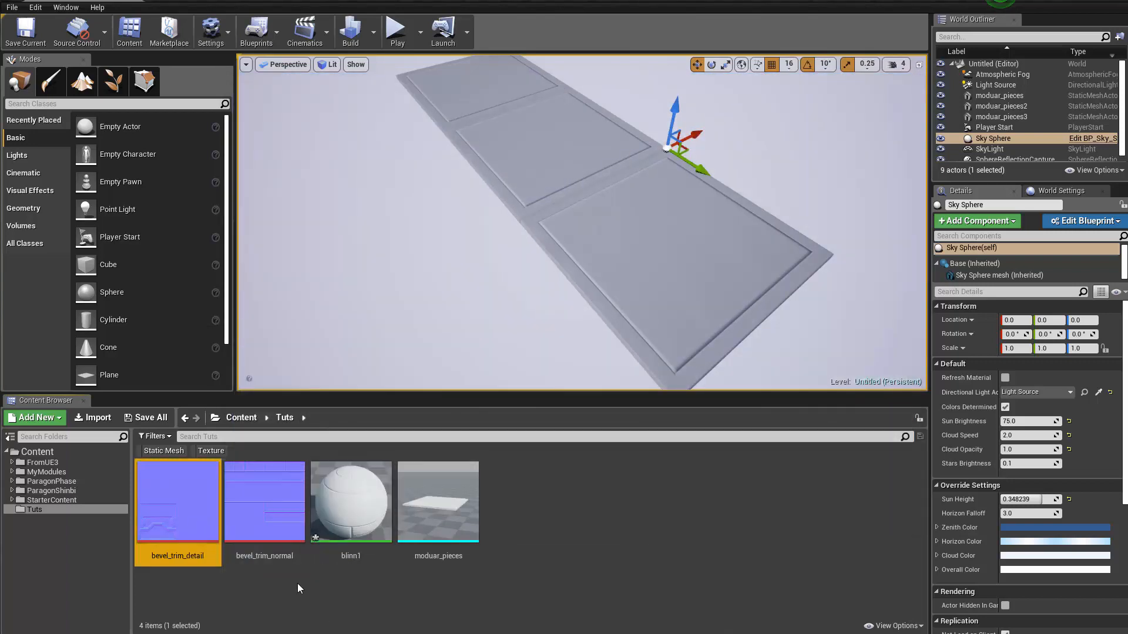
Step: Open the blinn1 material and spread out its Texture Sample, Param and main material nodes to make room for more nodes
{"action": "left_click", "coordinate": [332, 520]}
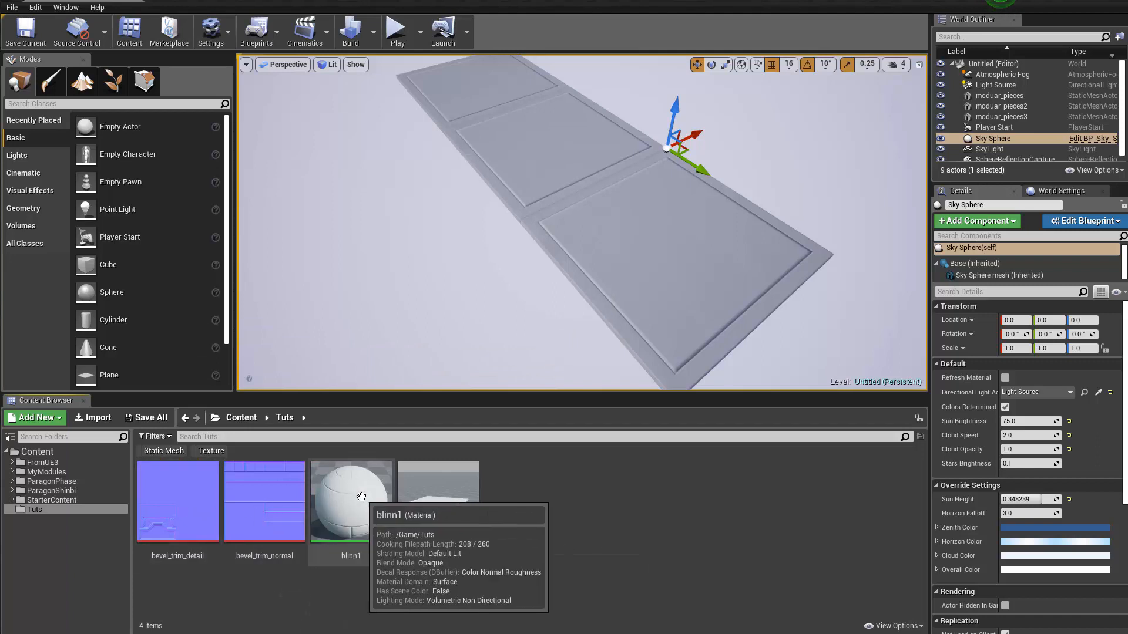
{"action": "double_click", "coordinate": [329, 517]}
{"action": "left_click_drag", "start_coordinate": [673, 413], "coordinate": [375, 301]}
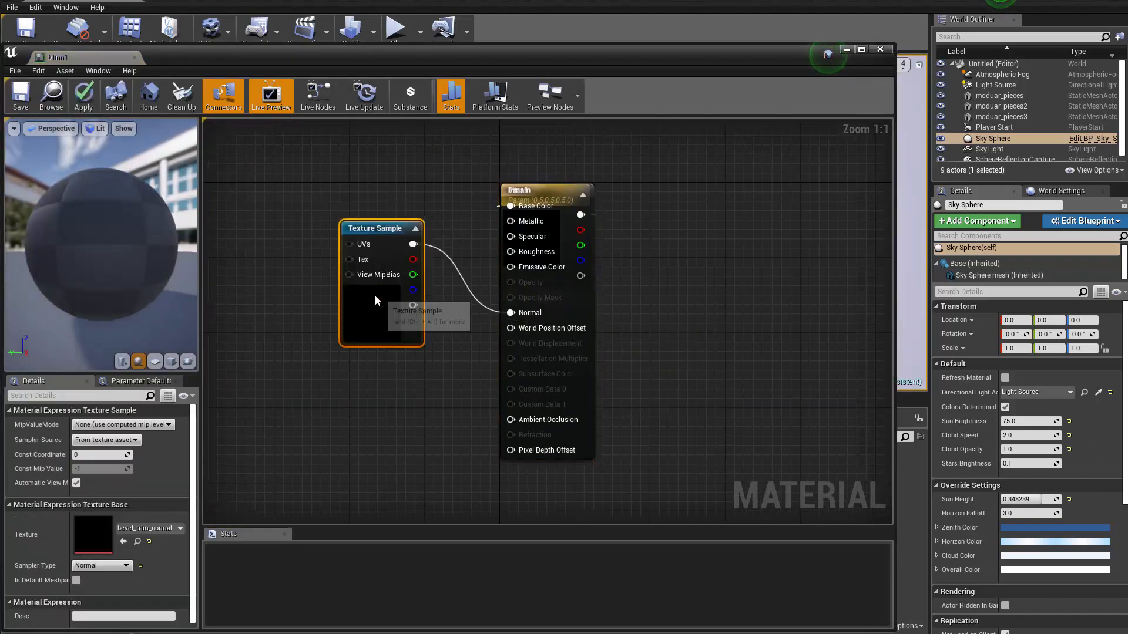
{"action": "left_click_drag", "start_coordinate": [579, 307], "coordinate": [785, 297]}
{"action": "left_click_drag", "start_coordinate": [580, 212], "coordinate": [618, 262]}
{"action": "left_click", "coordinate": [477, 217]}
{"action": "left_click_drag", "start_coordinate": [553, 431], "coordinate": [573, 328]}
{"action": "right_click_drag", "start_coordinate": [405, 391], "coordinate": [460, 181]}
{"action": "left_click_drag", "start_coordinate": [448, 348], "coordinate": [439, 414]}
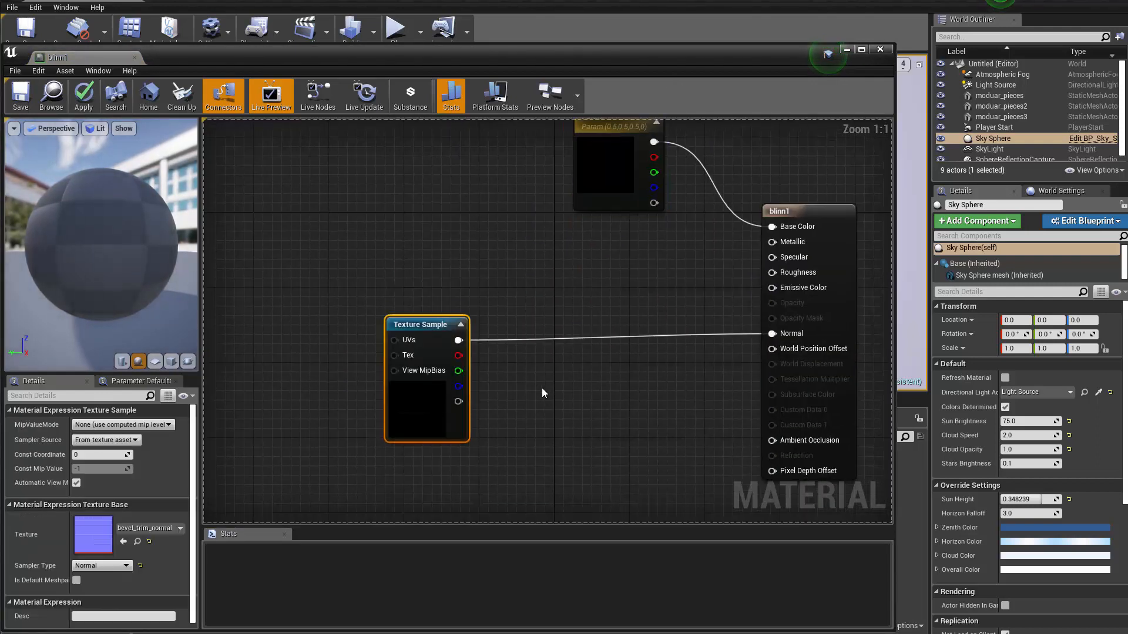
Step: Add a BlendAngleCorrectedNormals node and connect the bevel_trim_normal Texture Sample to its BaseNormal input
{"action": "left_click", "coordinate": [542, 388]}
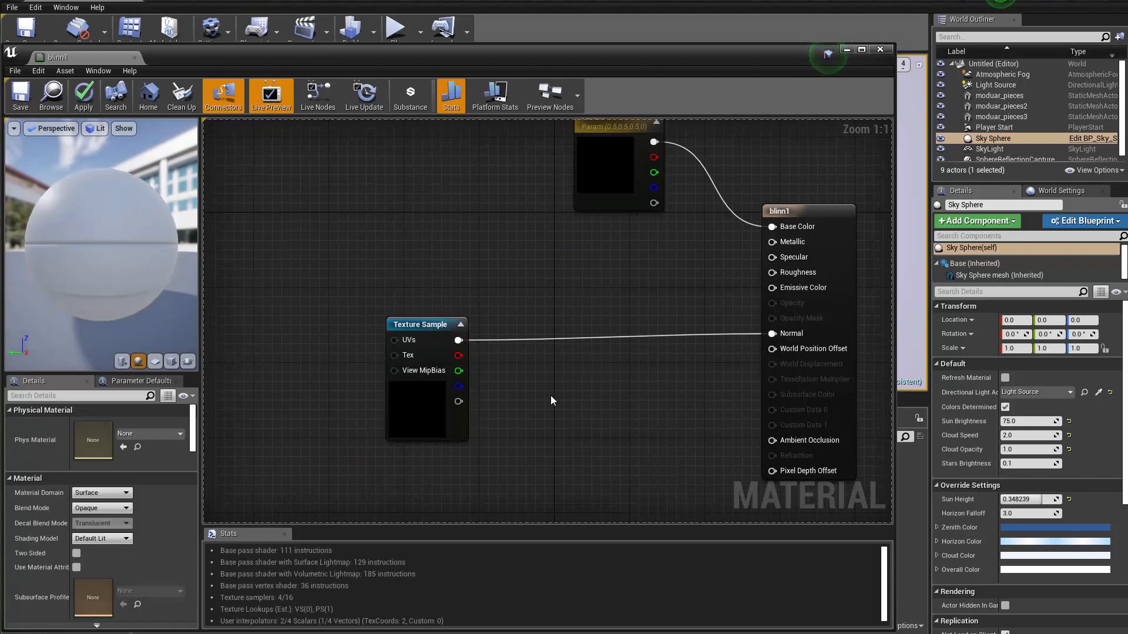
{"action": "right_click", "coordinate": [551, 401]}
{"action": "type", "text": "co"}
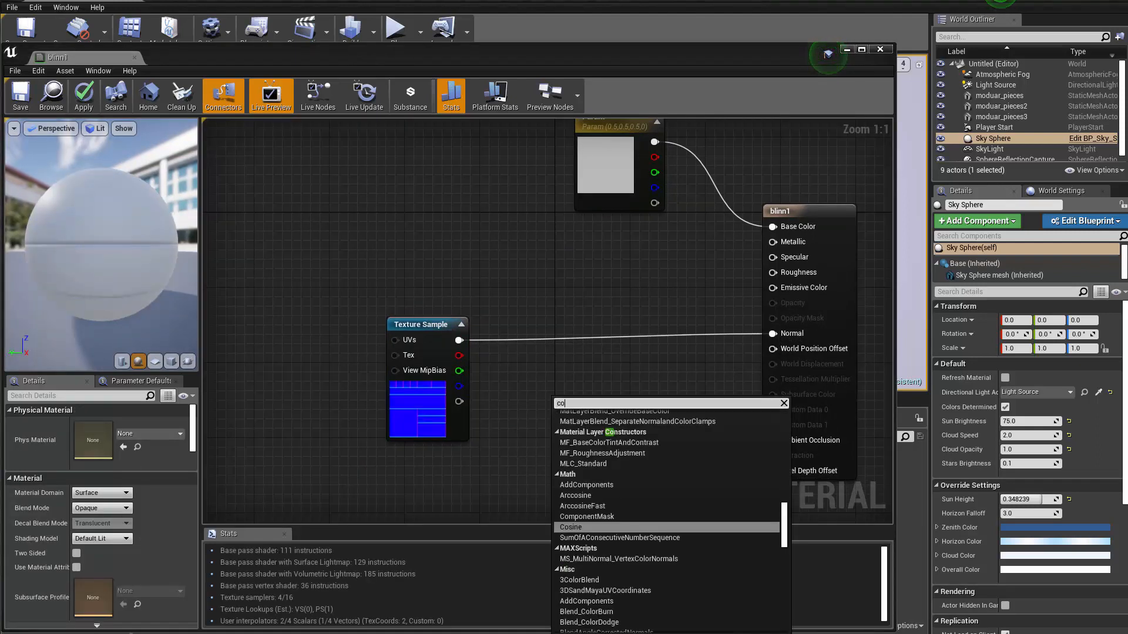
{"action": "type", "text": "mbi"}
{"action": "key", "text": "BackSpace"}
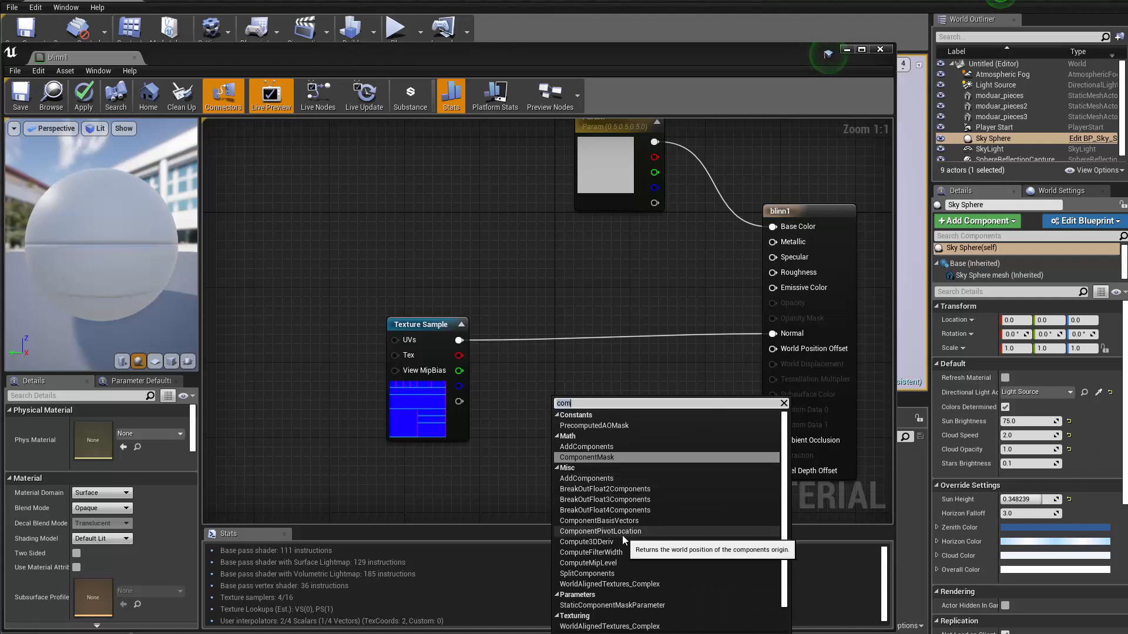
{"action": "type", "text": "blend"}
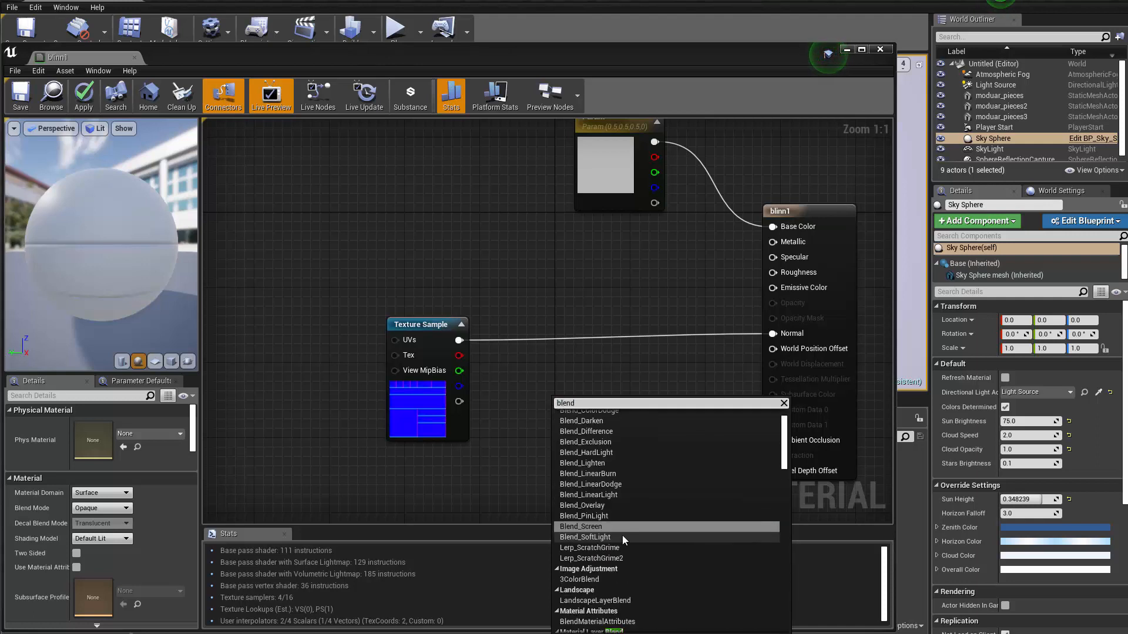
{"action": "scroll", "coordinate": [622, 546], "scroll_direction": "down", "scroll_amount": 3}
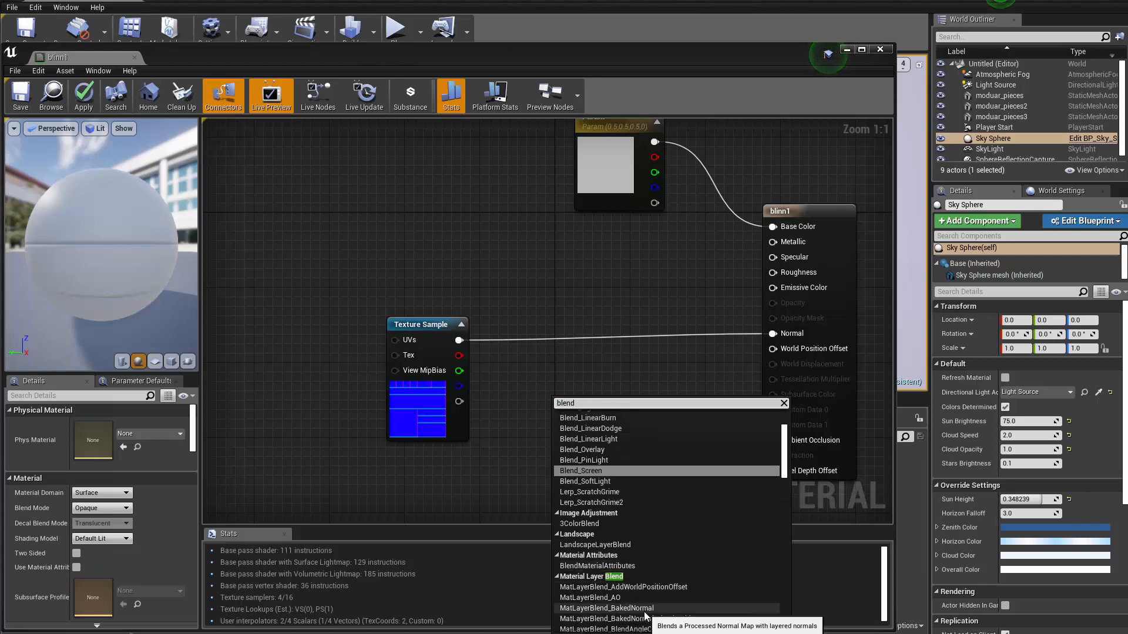
{"action": "scroll", "coordinate": [640, 599], "scroll_direction": "down", "scroll_amount": 10}
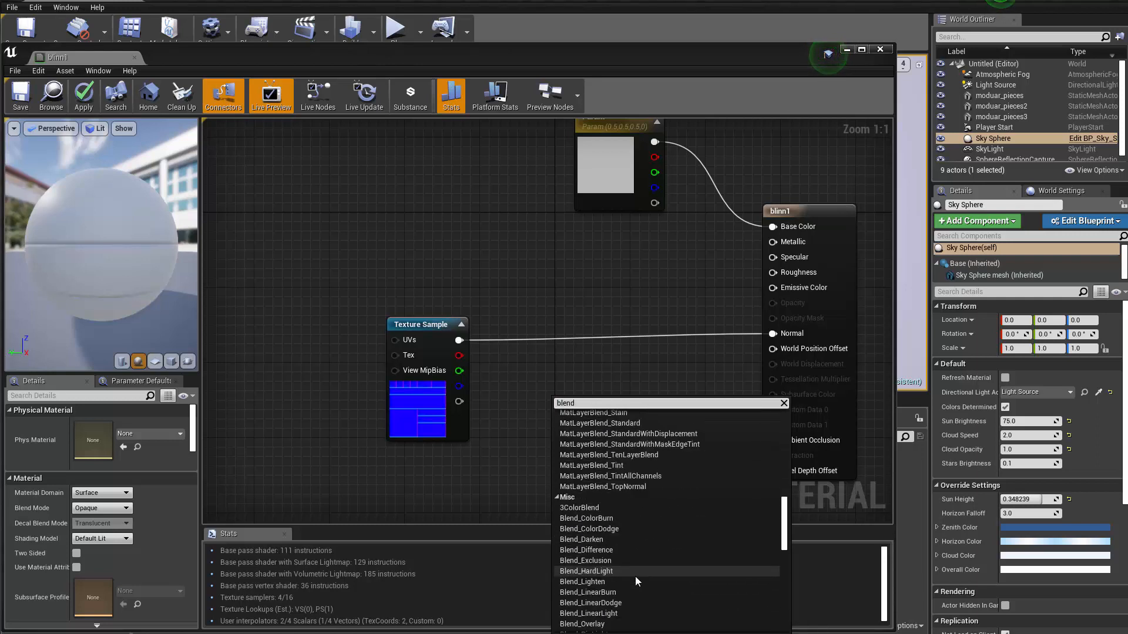
{"action": "scroll", "coordinate": [636, 579], "scroll_direction": "down", "scroll_amount": 2}
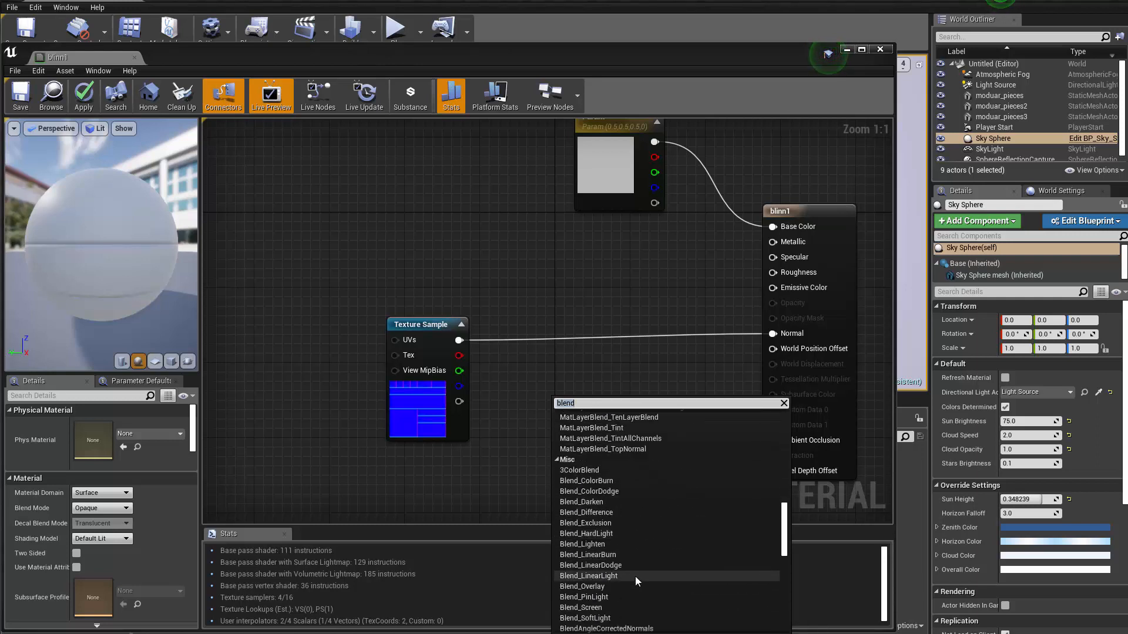
{"action": "key", "text": "ctrl+a"}
{"action": "type", "text": "nor"}
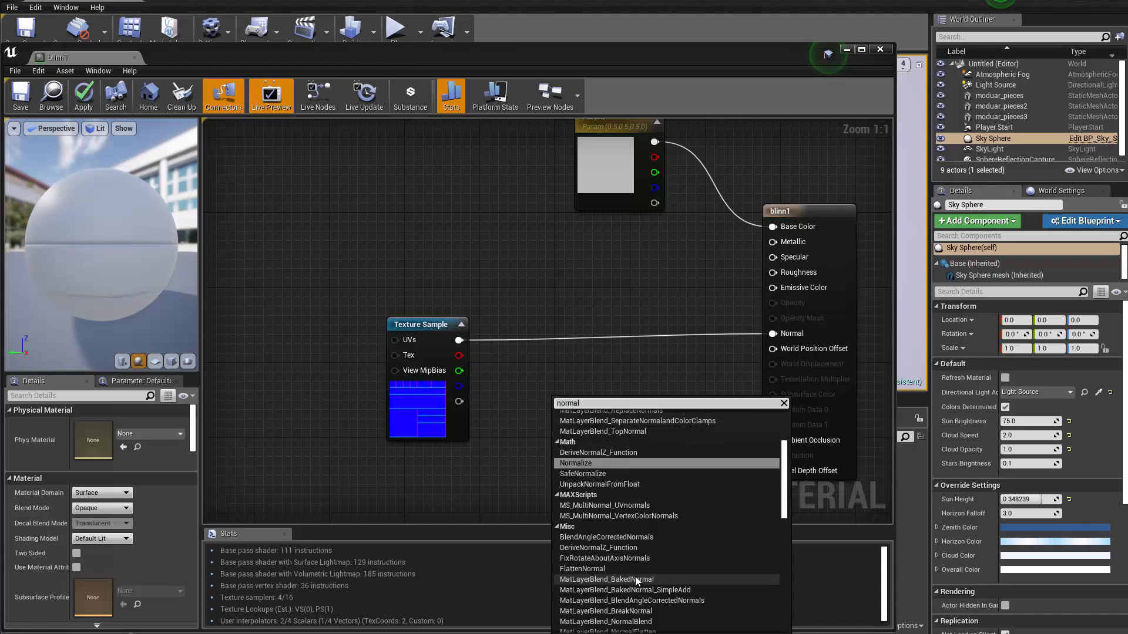
{"action": "scroll", "coordinate": [679, 537], "scroll_direction": "down", "scroll_amount": 2}
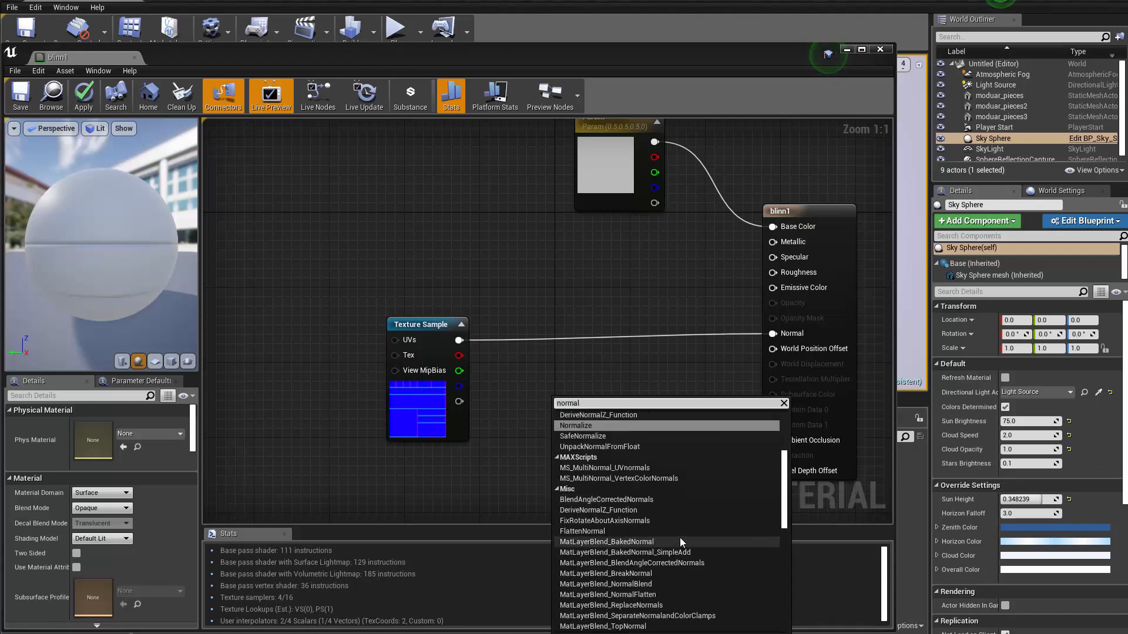
{"action": "left_click", "coordinate": [643, 500]}
{"action": "mouse_move", "coordinate": [565, 401]}
{"action": "left_mouse_down"}
{"action": "mouse_move", "coordinate": [550, 380]}
{"action": "mouse_move", "coordinate": [547, 395]}
{"action": "left_mouse_up"}
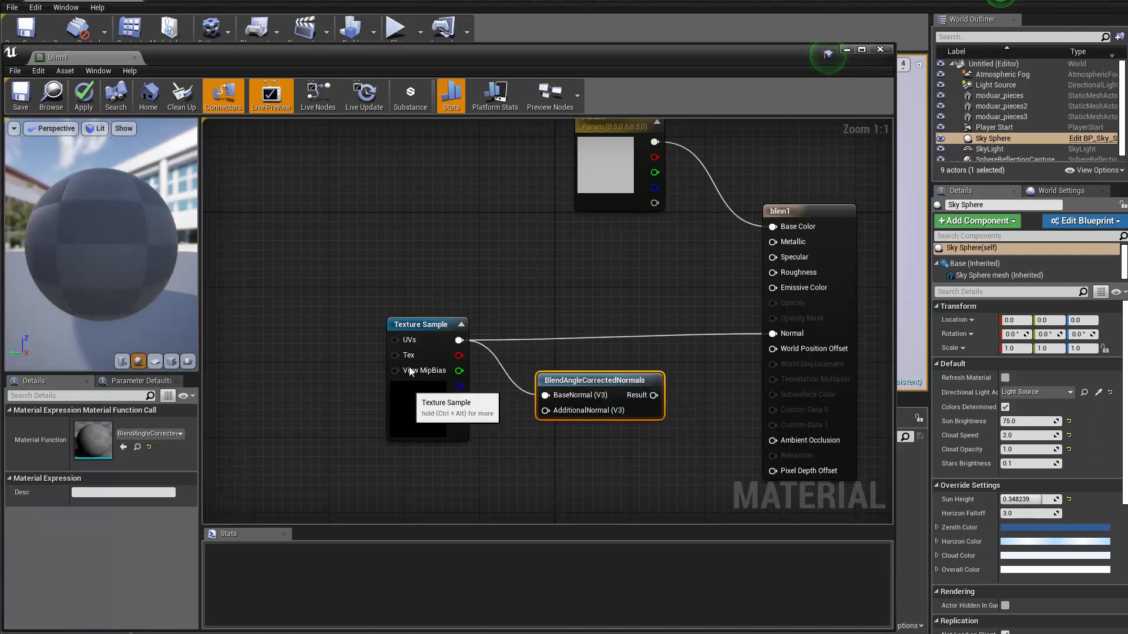
Step: Place the bevel_trim_detail texture in the graph as a Texture Sample and connect it to the blend node's AdditionalNormal input
{"action": "left_click_drag", "start_coordinate": [412, 370], "coordinate": [411, 341]}
{"action": "left_click_drag", "start_coordinate": [441, 58], "coordinate": [645, 0]}
{"action": "left_click_drag", "start_coordinate": [194, 514], "coordinate": [635, 301]}
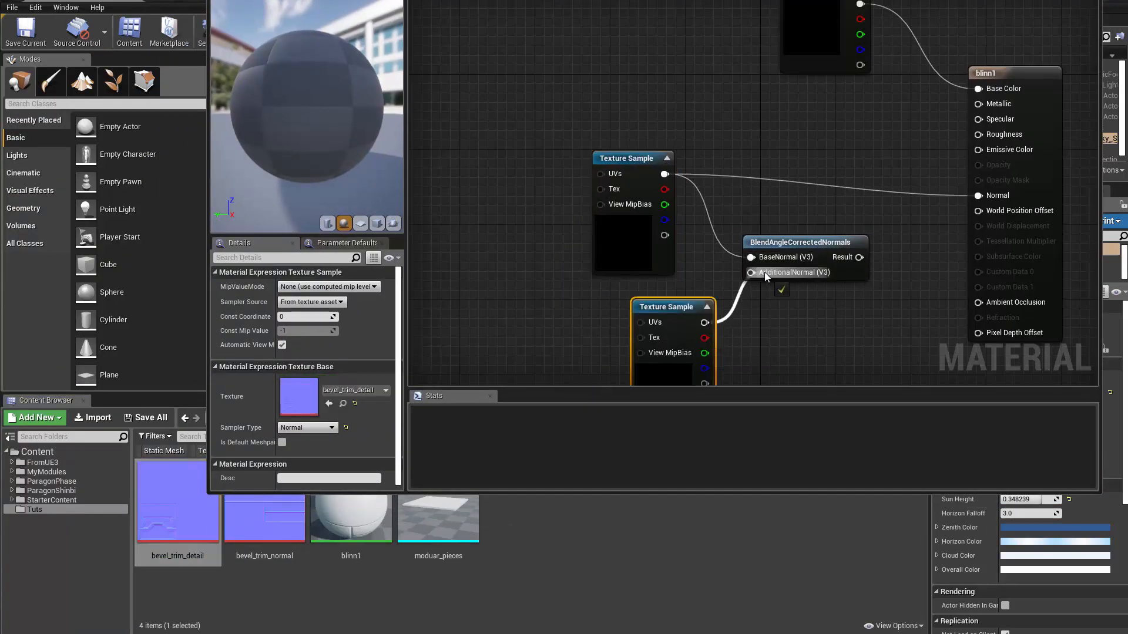
{"action": "left_click_drag", "start_coordinate": [765, 273], "coordinate": [763, 274]}
{"action": "left_click_drag", "start_coordinate": [686, 309], "coordinate": [627, 301]}
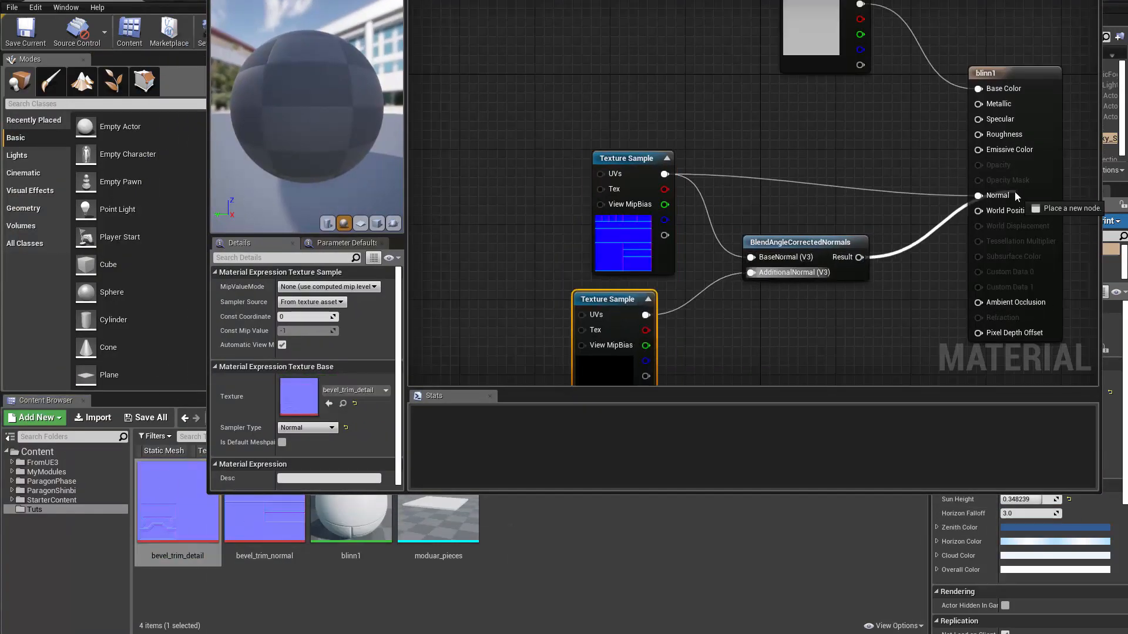
Step: Feed the blended normals into the material's Normal input, apply the material and return to the level
{"action": "left_click_drag", "start_coordinate": [623, 228], "coordinate": [604, 237]}
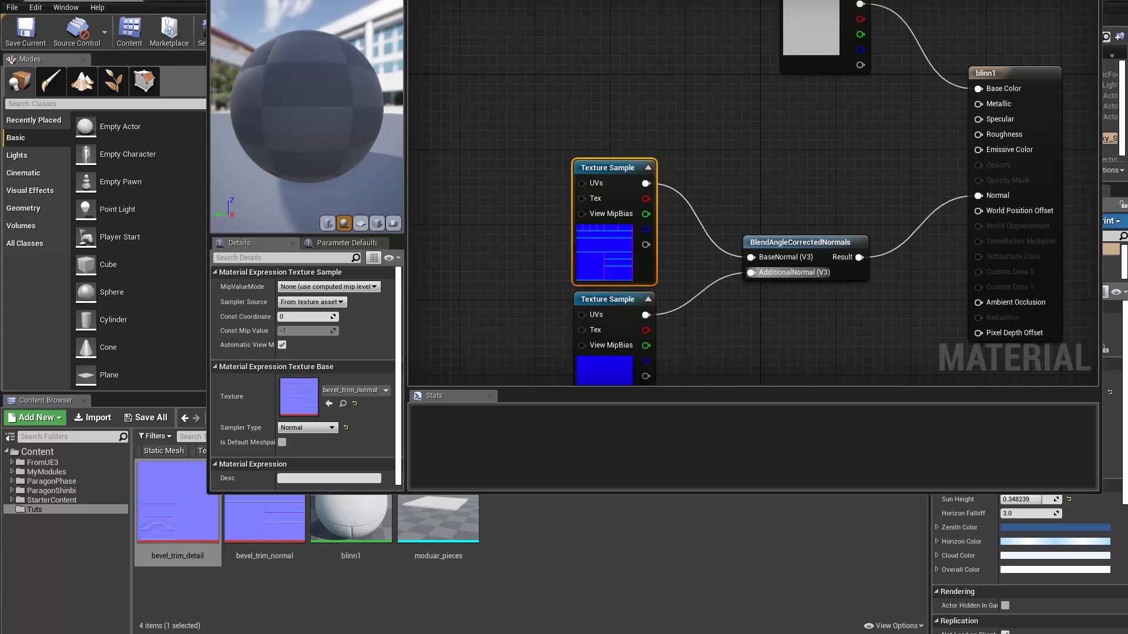
{"action": "left_click", "coordinate": [238, 0]}
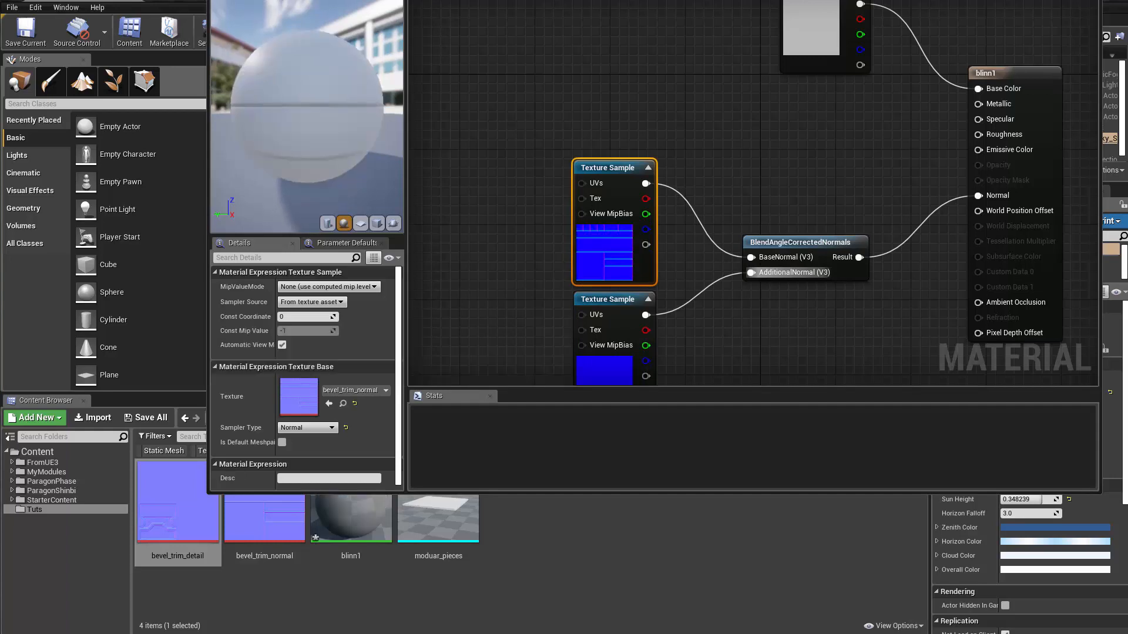
{"action": "left_click_drag", "start_coordinate": [405, 0], "coordinate": [315, 61]}
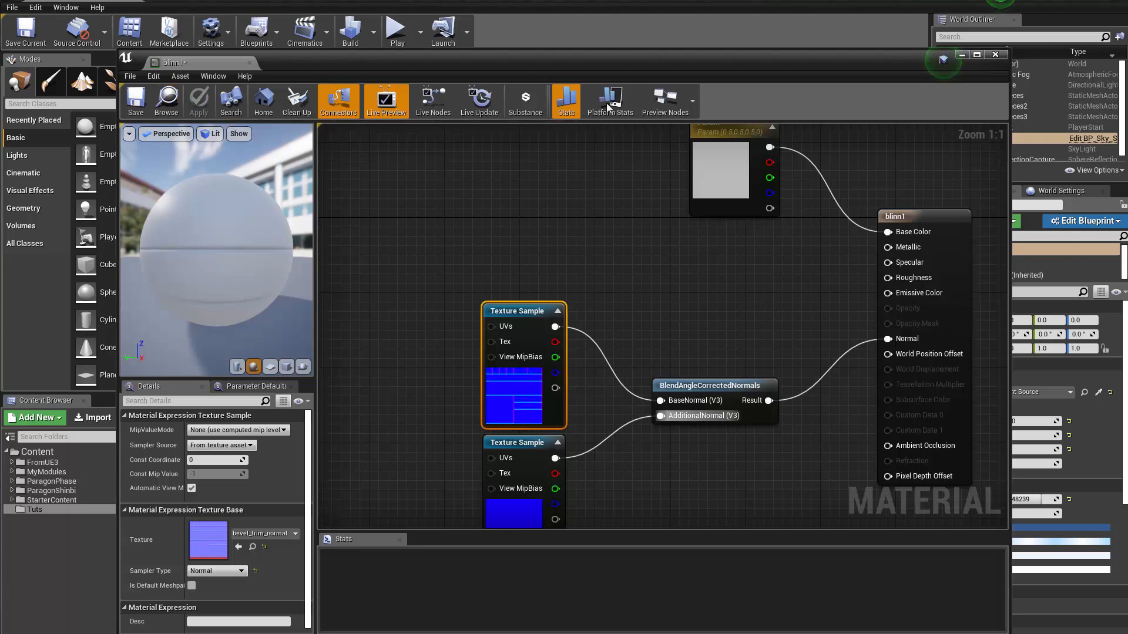
{"action": "left_click_drag", "start_coordinate": [188, 270], "coordinate": [157, 295]}
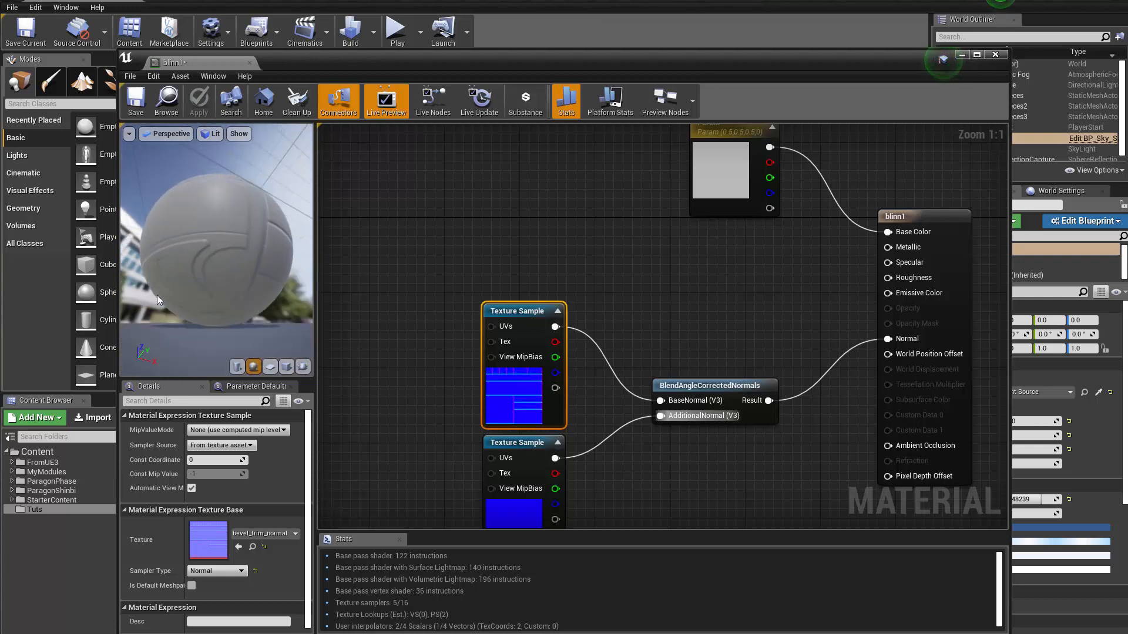
{"action": "left_click", "coordinate": [962, 55]}
Step: Try tilting the moduar_pieces3 panel by 60° at the end of the panel row
{"action": "mouse_move", "coordinate": [693, 205]}
{"action": "left_mouse_down", "text": "alt"}
{"action": "mouse_move", "coordinate": [634, 217]}
{"action": "mouse_move", "coordinate": [658, 188]}
{"action": "mouse_move", "coordinate": [705, 223]}
{"action": "mouse_move", "coordinate": [664, 194]}
{"action": "mouse_move", "coordinate": [682, 235]}
{"action": "mouse_move", "coordinate": [673, 226]}
{"action": "mouse_move", "coordinate": [690, 203]}
{"action": "left_mouse_up", "text": "alt"}
{"action": "left_click_drag", "start_coordinate": [660, 156], "coordinate": [628, 220], "text": "alt"}
{"action": "right_click_drag", "start_coordinate": [628, 221], "coordinate": [595, 173]}
{"action": "left_click", "coordinate": [590, 176]}
{"action": "key", "text": "e"}
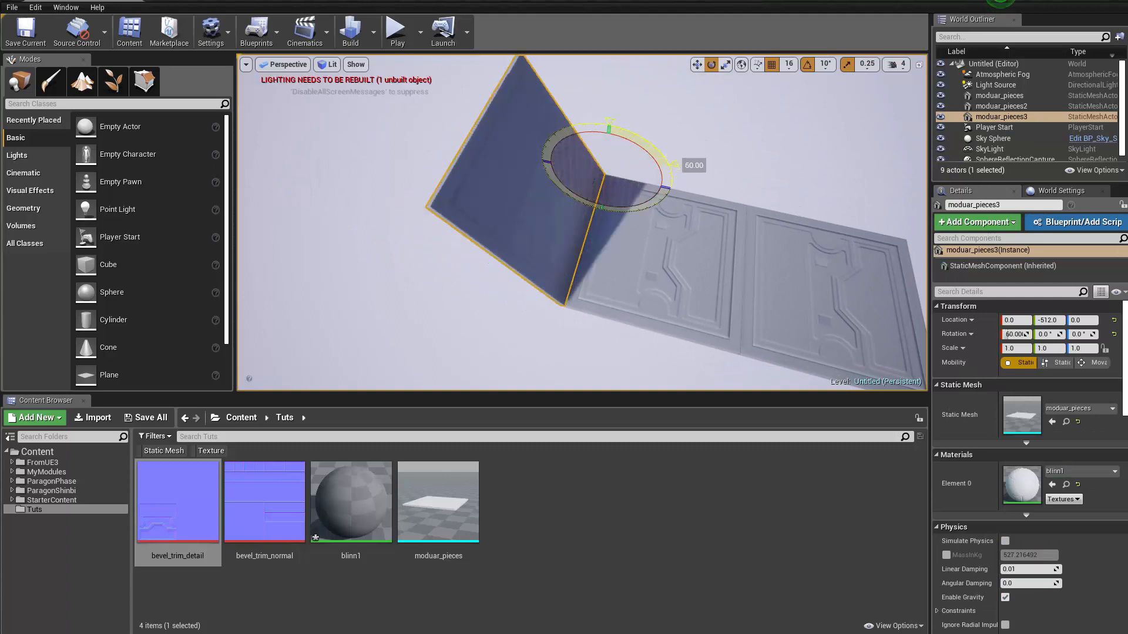
{"action": "left_click_drag", "start_coordinate": [676, 191], "coordinate": [637, 126]}
Step: Examine the combined trim and detail normals across the three panels in the level, selecting each panel in turn
{"action": "right_click_drag", "start_coordinate": [630, 249], "coordinate": [695, 286]}
{"action": "left_click", "coordinate": [722, 294]}
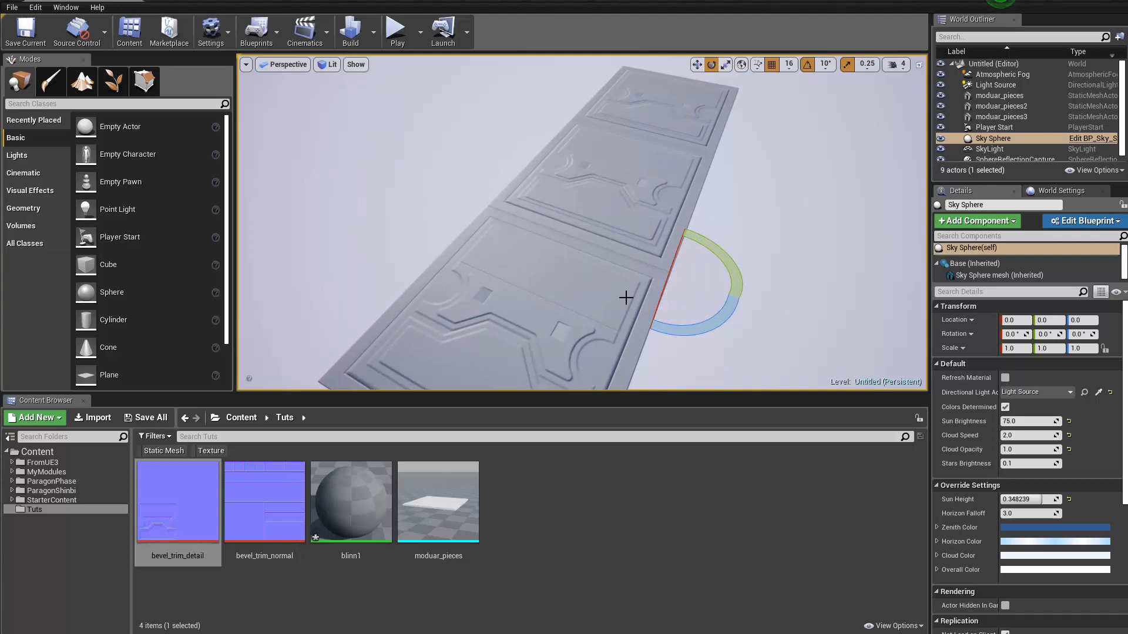
{"action": "left_click", "coordinate": [610, 165]}
{"action": "left_click", "coordinate": [659, 111]}
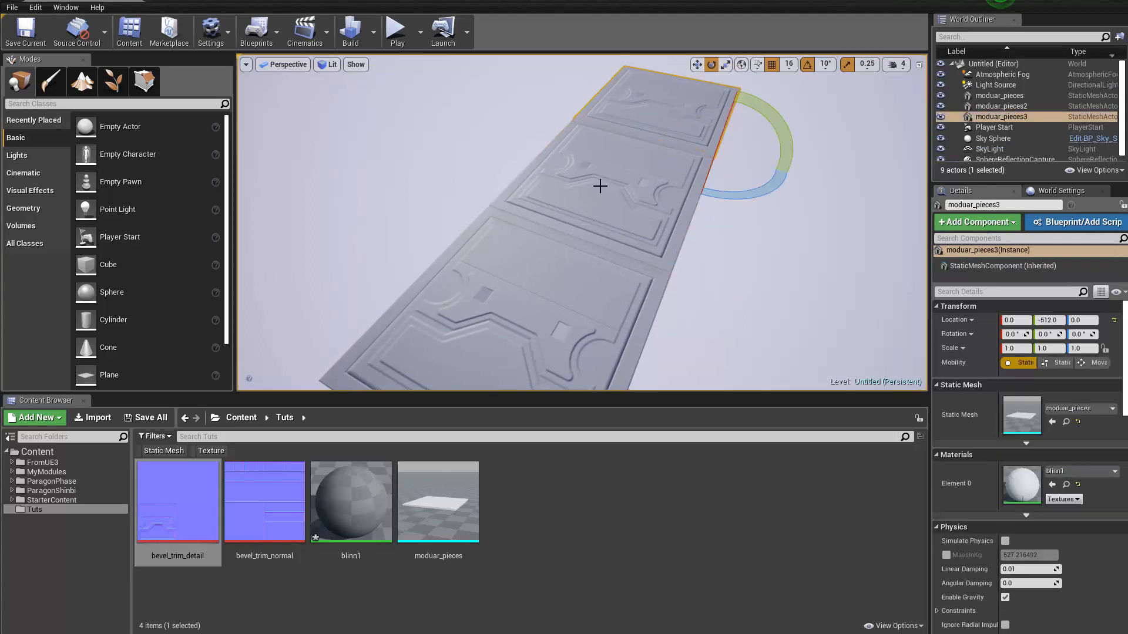
{"action": "left_click", "coordinate": [599, 185]}
{"action": "left_click", "coordinate": [523, 263]}
{"action": "left_click", "coordinate": [605, 180]}
{"action": "left_click", "coordinate": [682, 106]}
{"action": "left_click", "coordinate": [614, 191]}
{"action": "left_click", "coordinate": [552, 280]}
{"action": "left_click", "coordinate": [611, 211]}
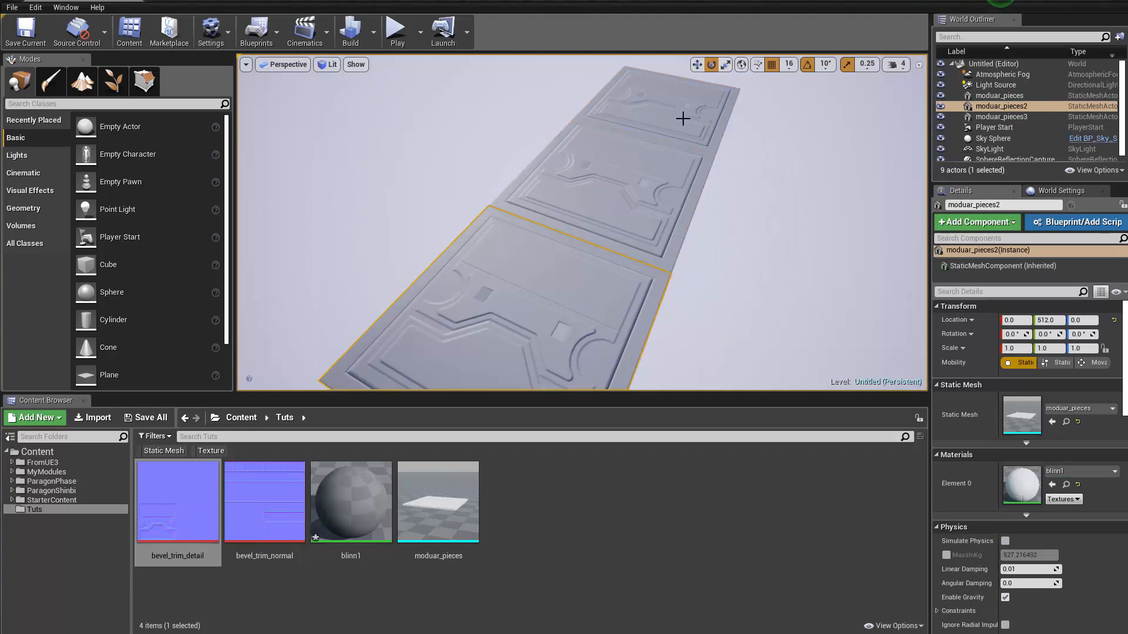